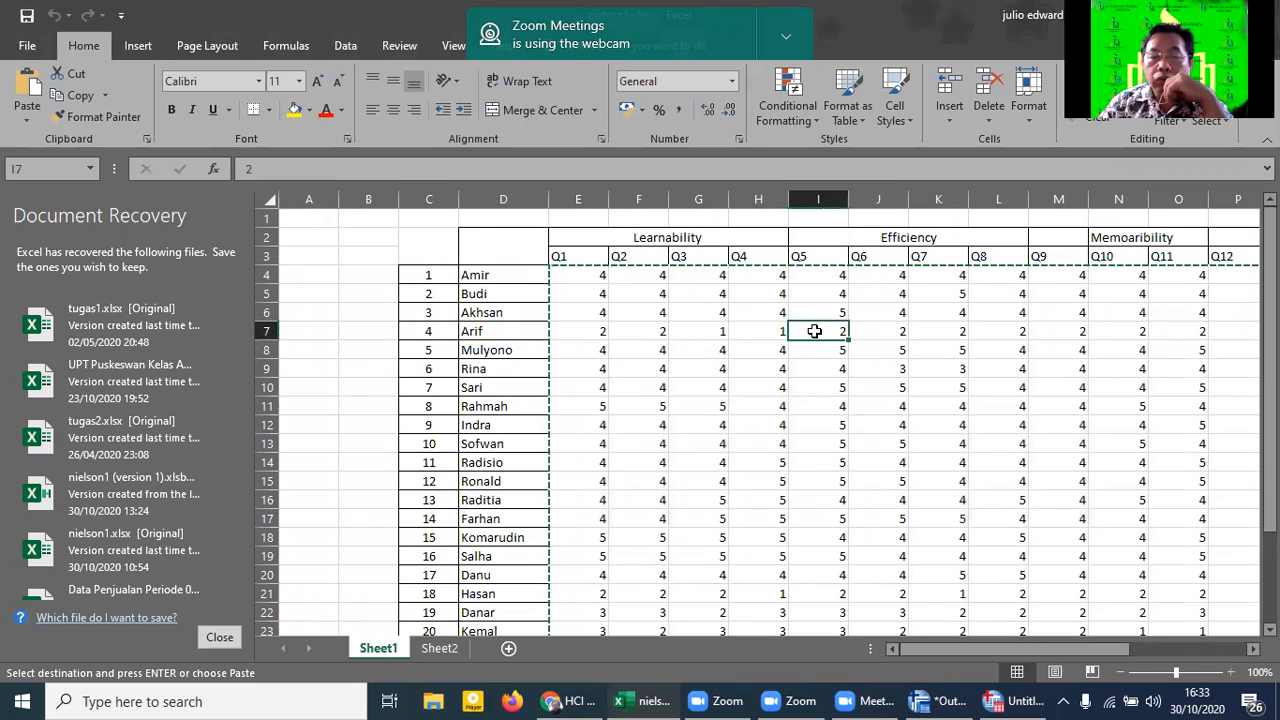
# Step: Review the questionnaire's category headings in row 2: Learnability, Efficiency, Memoaribility and Error handle
pyautogui.click(750, 333)
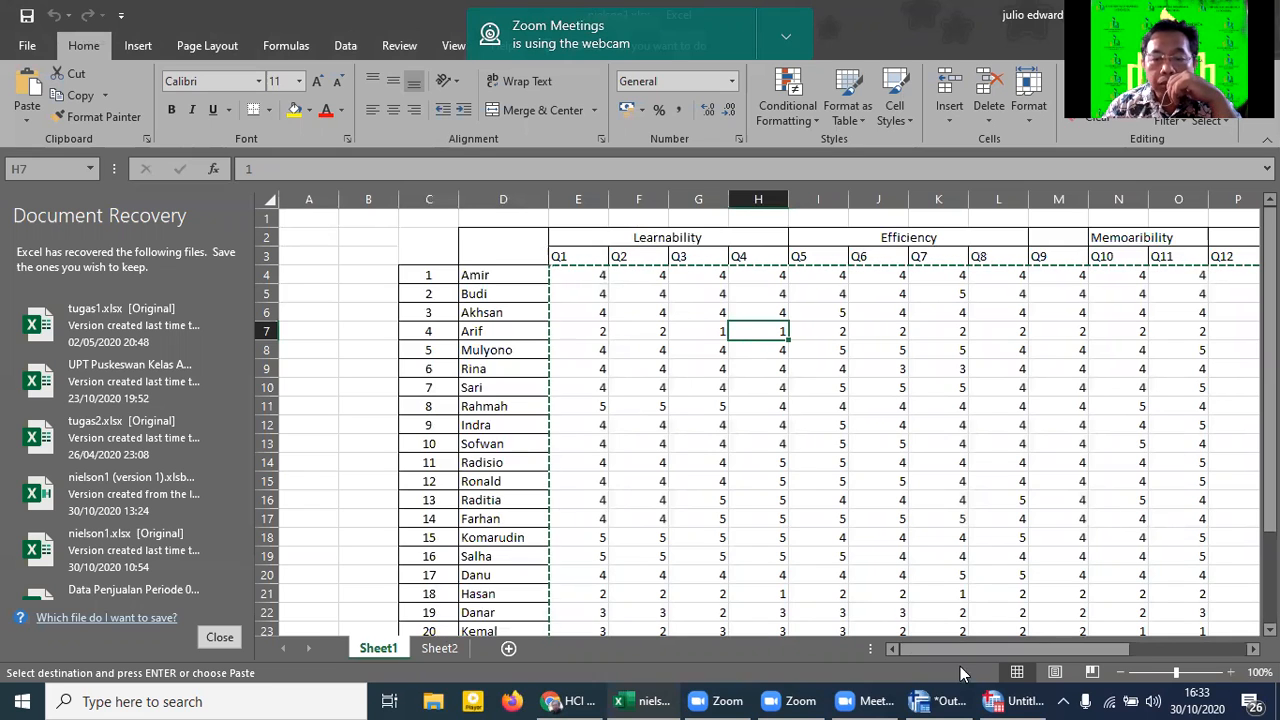
pyautogui.moveTo(954, 649); pyautogui.dragTo(1000, 649)
pyautogui.click(430, 238)
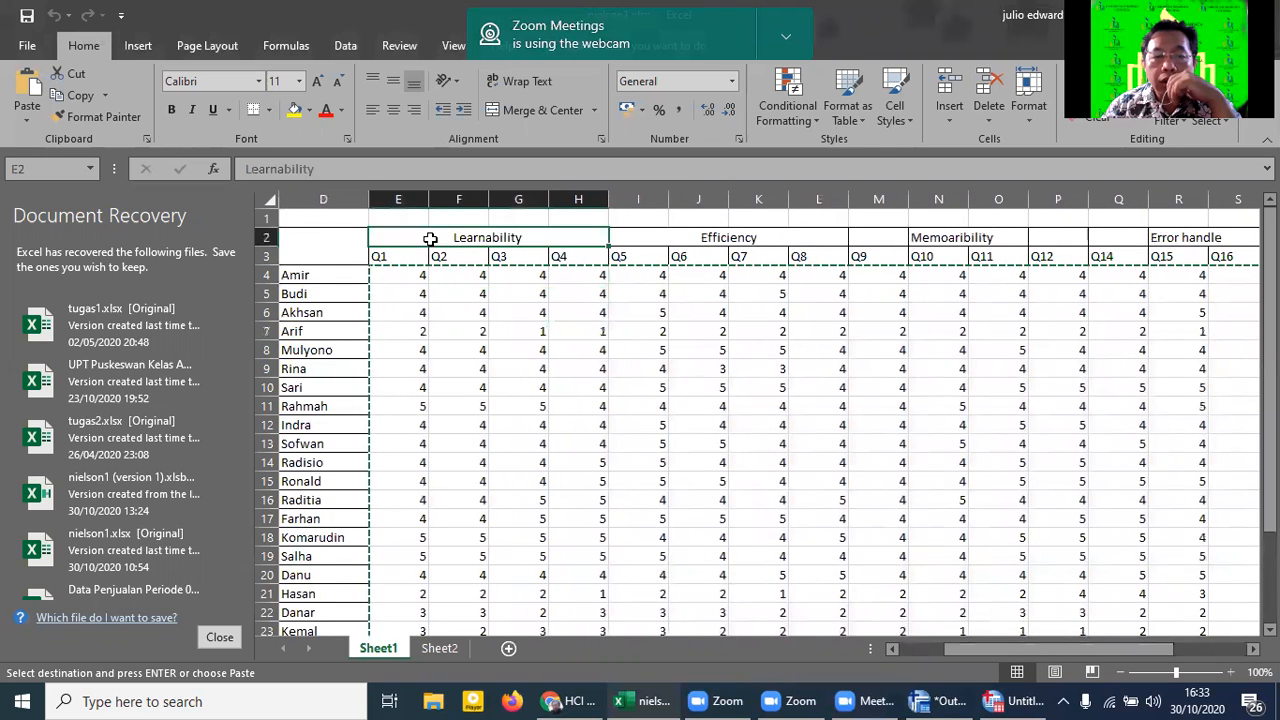
pyautogui.click(664, 245)
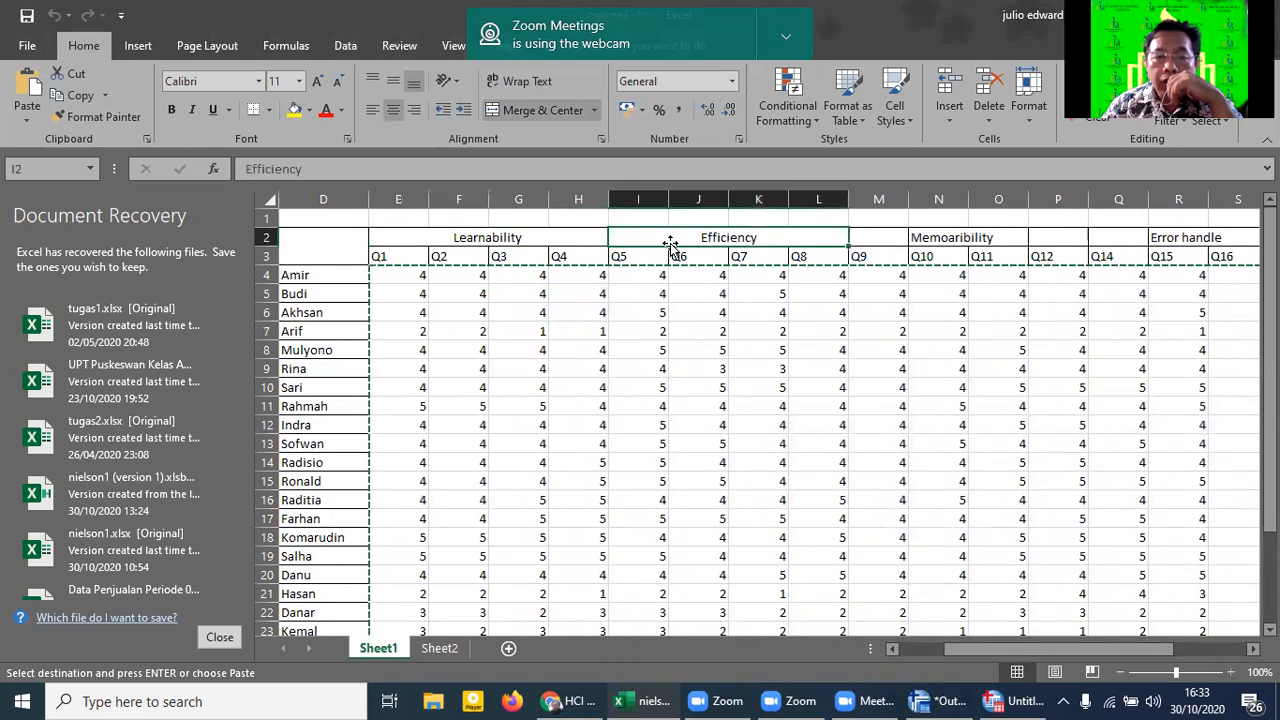
pyautogui.click(973, 237)
pyautogui.click(1153, 245)
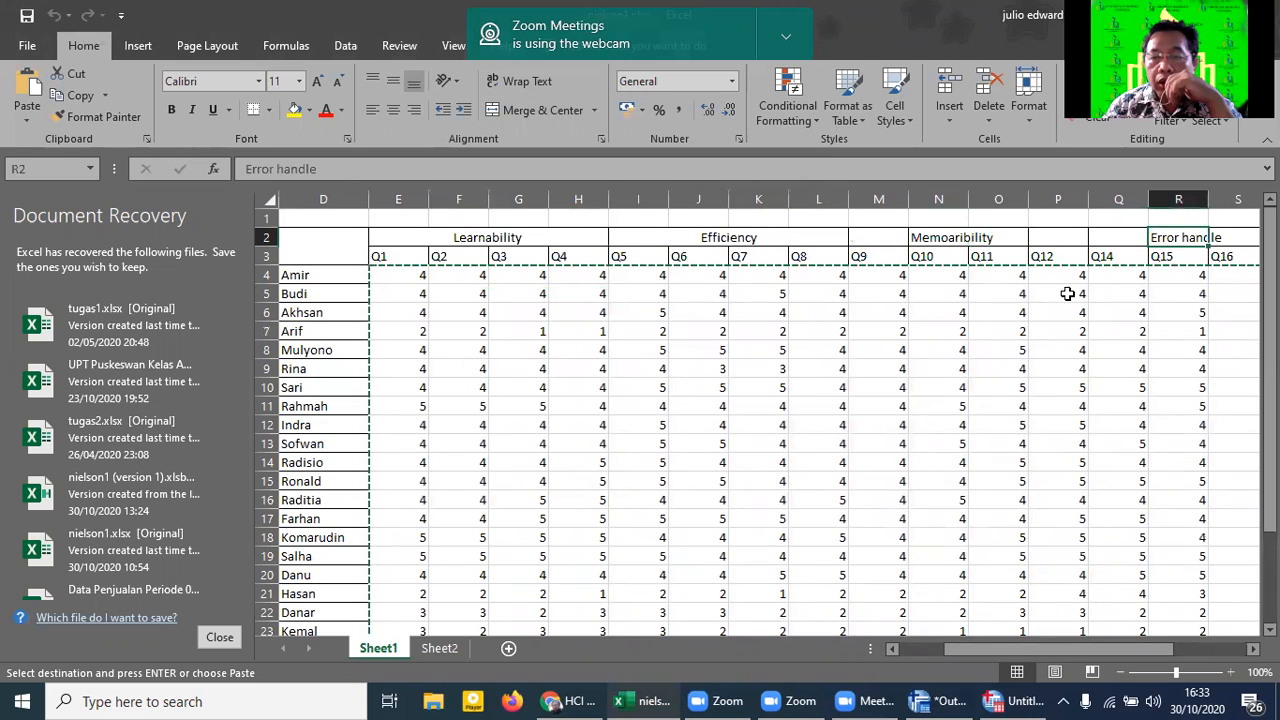
# Step: Merge and center the Memoaribility heading across M2:Q2 and the Error handle heading across R2:U2
pyautogui.moveTo(1031, 645); pyautogui.dragTo(1120, 640)
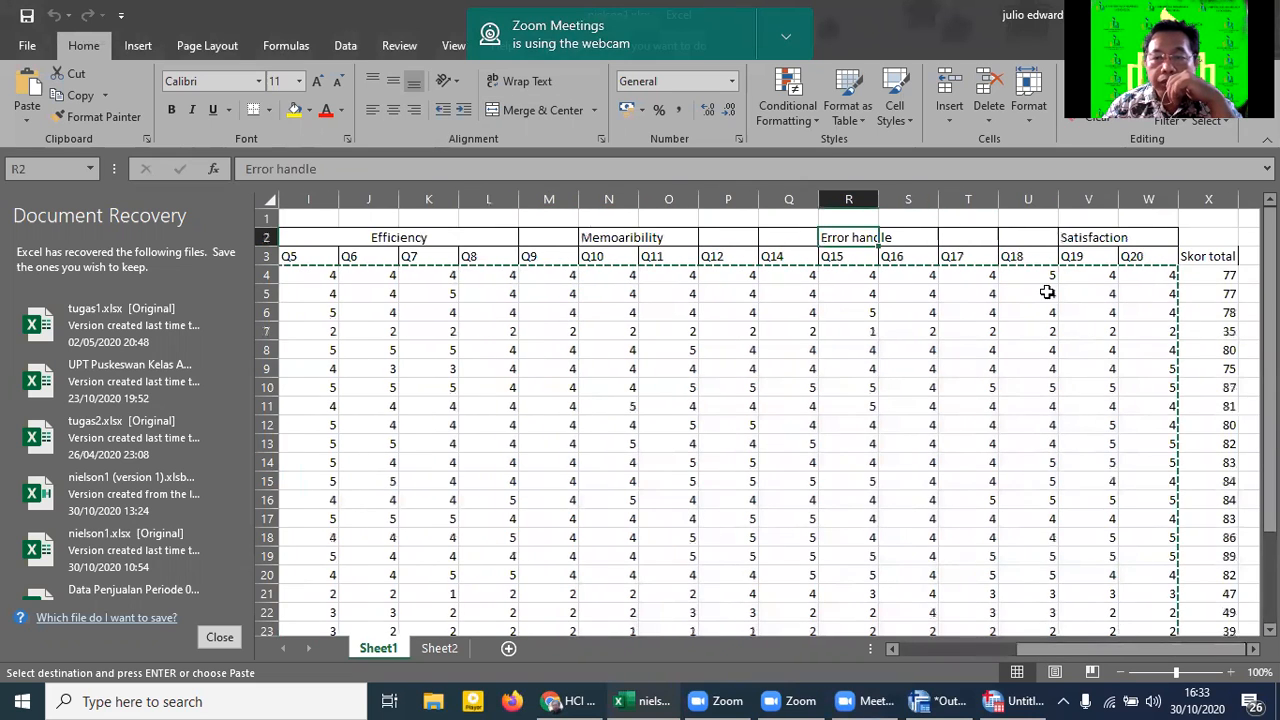
pyautogui.moveTo(539, 237); pyautogui.dragTo(1031, 236)
pyautogui.click(519, 110)
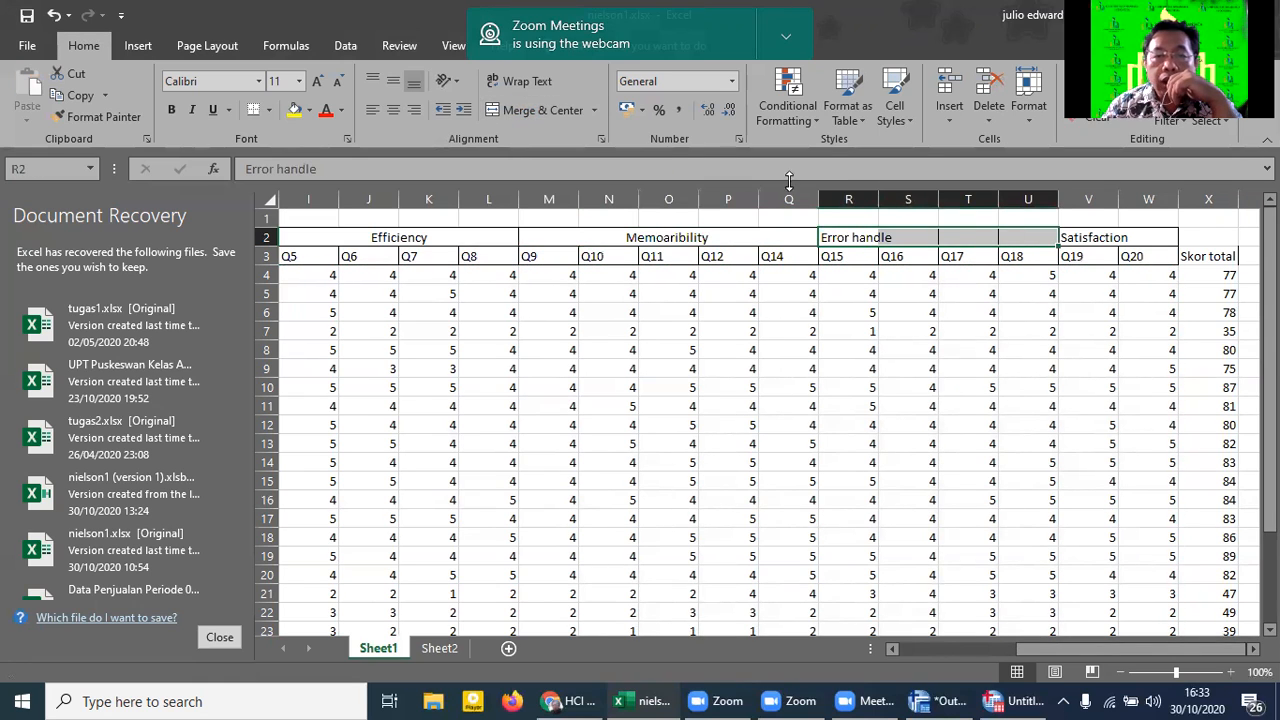
pyautogui.click(532, 112)
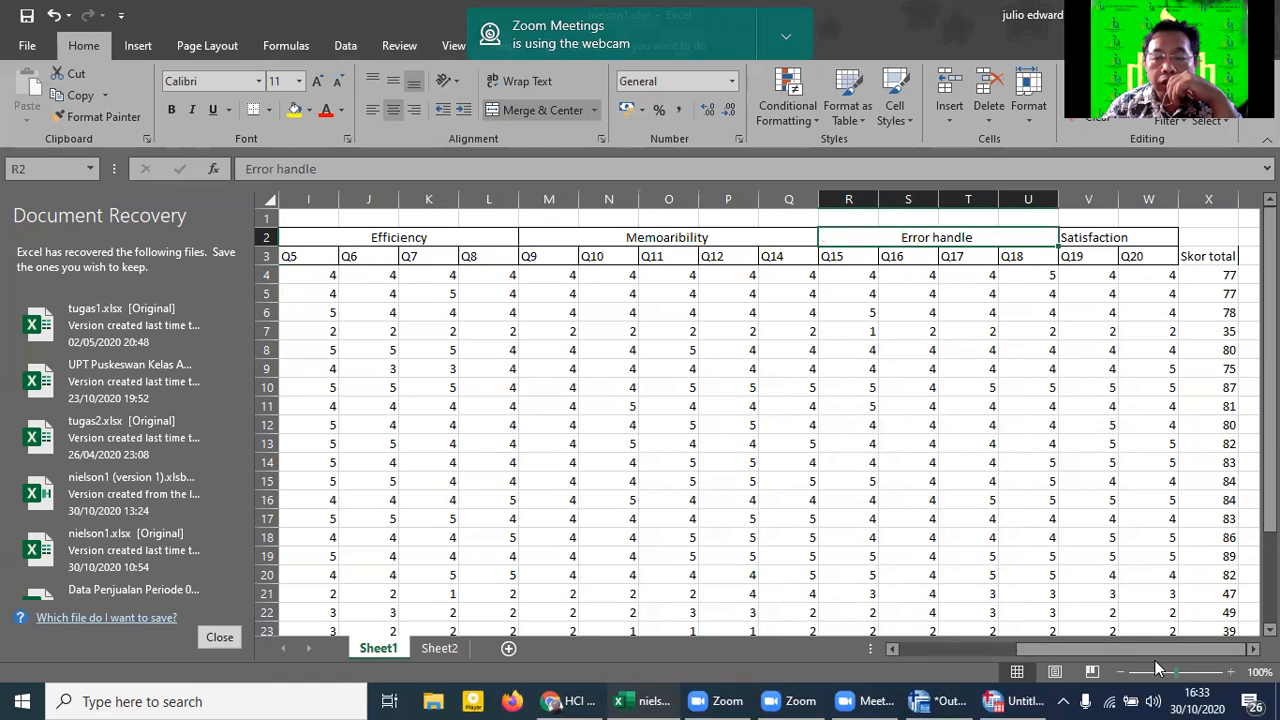
# Step: Apply All Borders to the questionnaire scores in E4:W28
pyautogui.moveTo(1156, 649); pyautogui.dragTo(1038, 649)
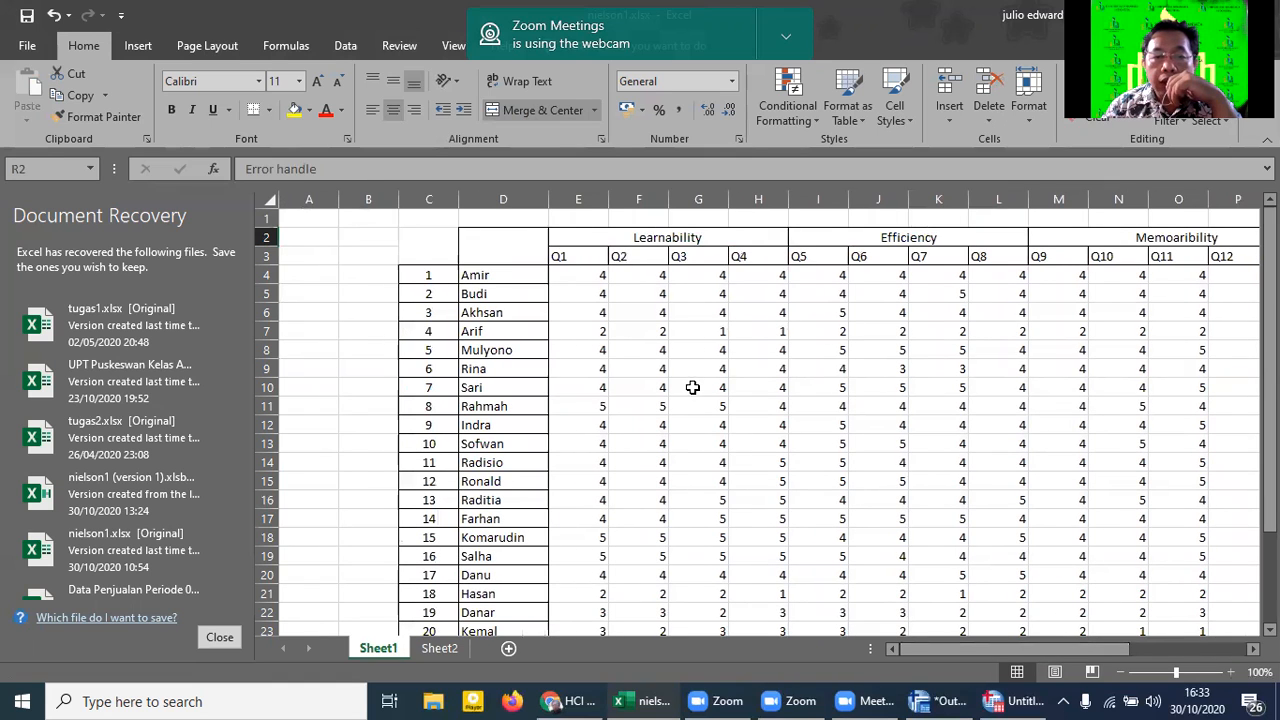
pyautogui.scroll(-3, 616, 387)
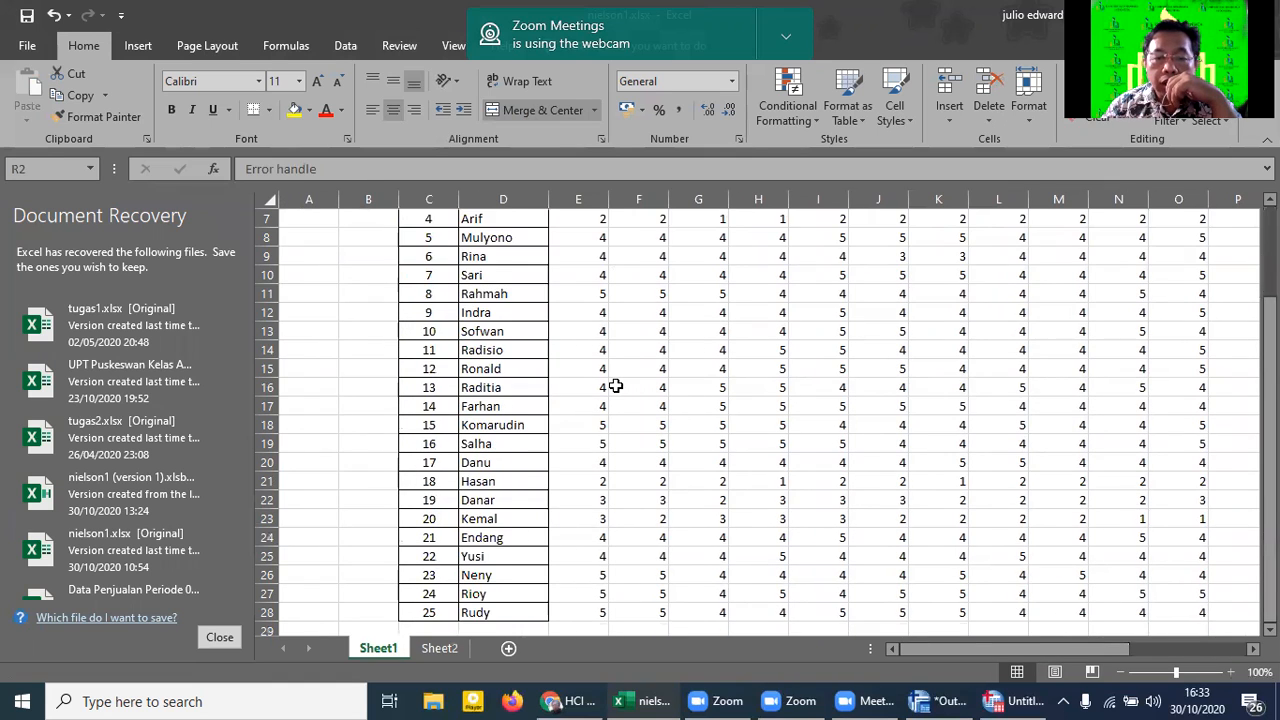
pyautogui.scroll(3, 618, 472)
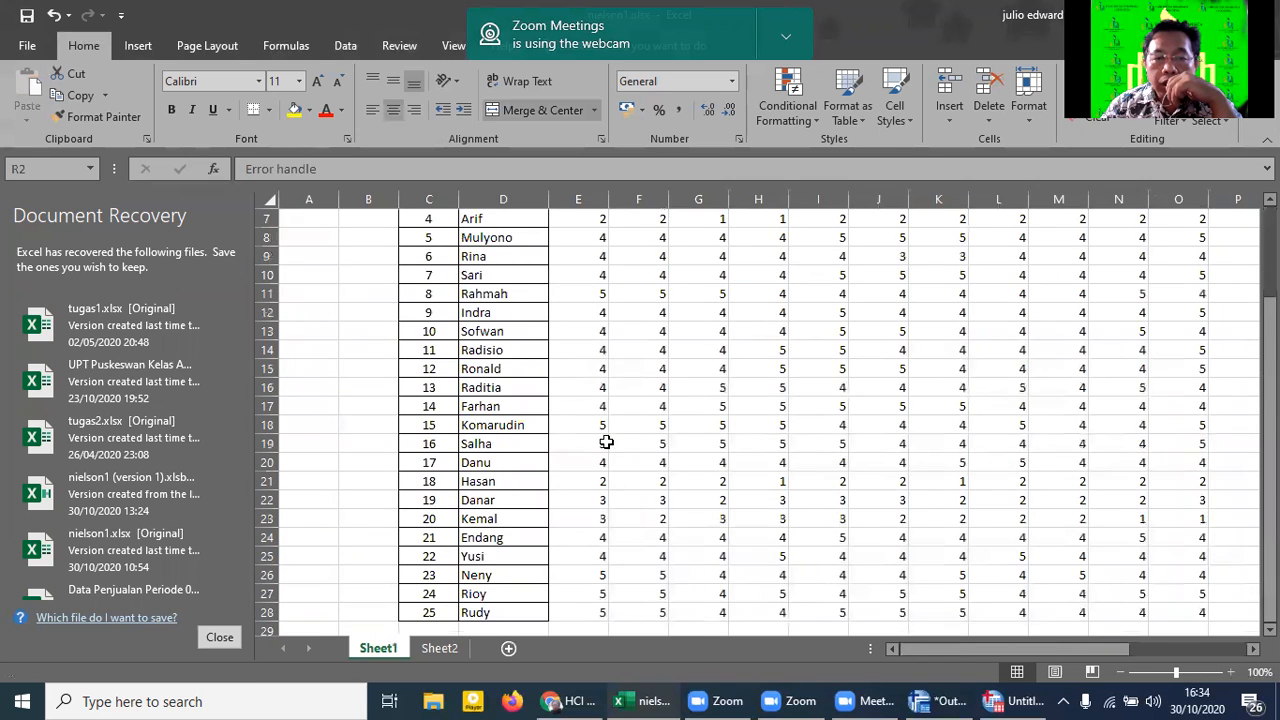
pyautogui.click(578, 280)
pyautogui.moveTo(581, 286); pyautogui.dragTo(850, 612)
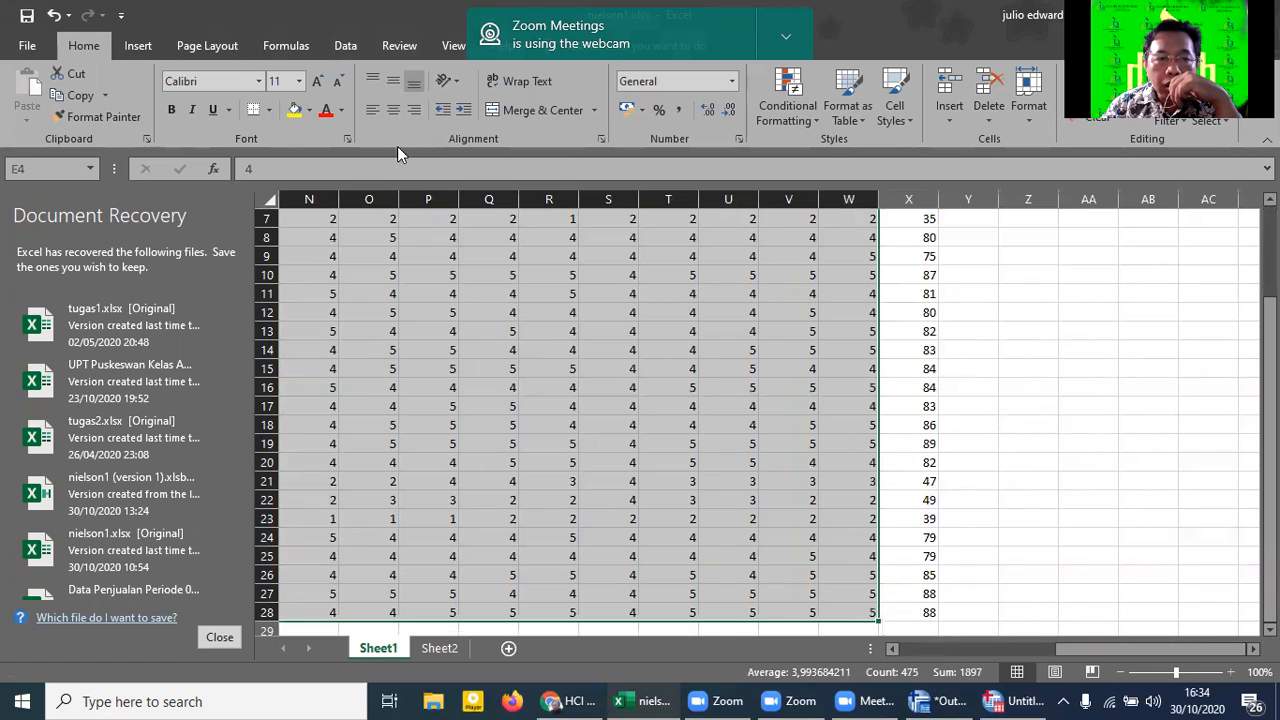
pyautogui.click(268, 110)
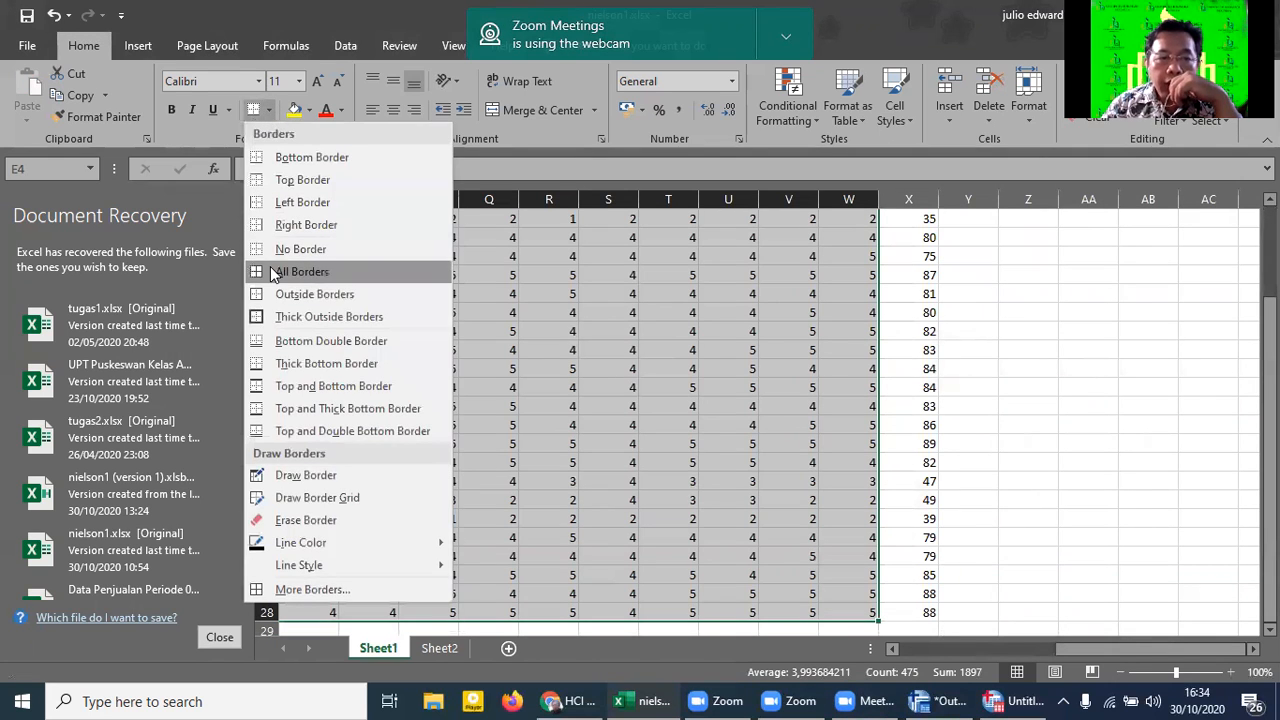
pyautogui.click(290, 271)
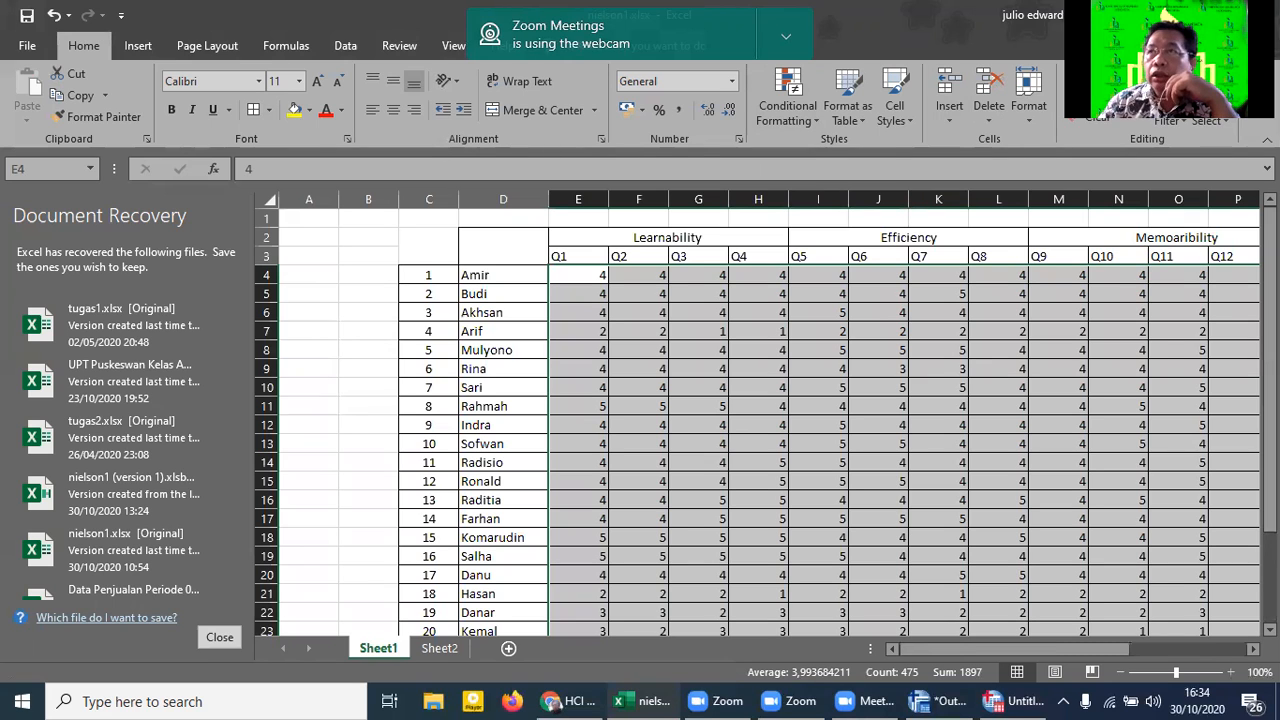
pyautogui.moveTo(1279, 192); pyautogui.dragTo(1279, 192)
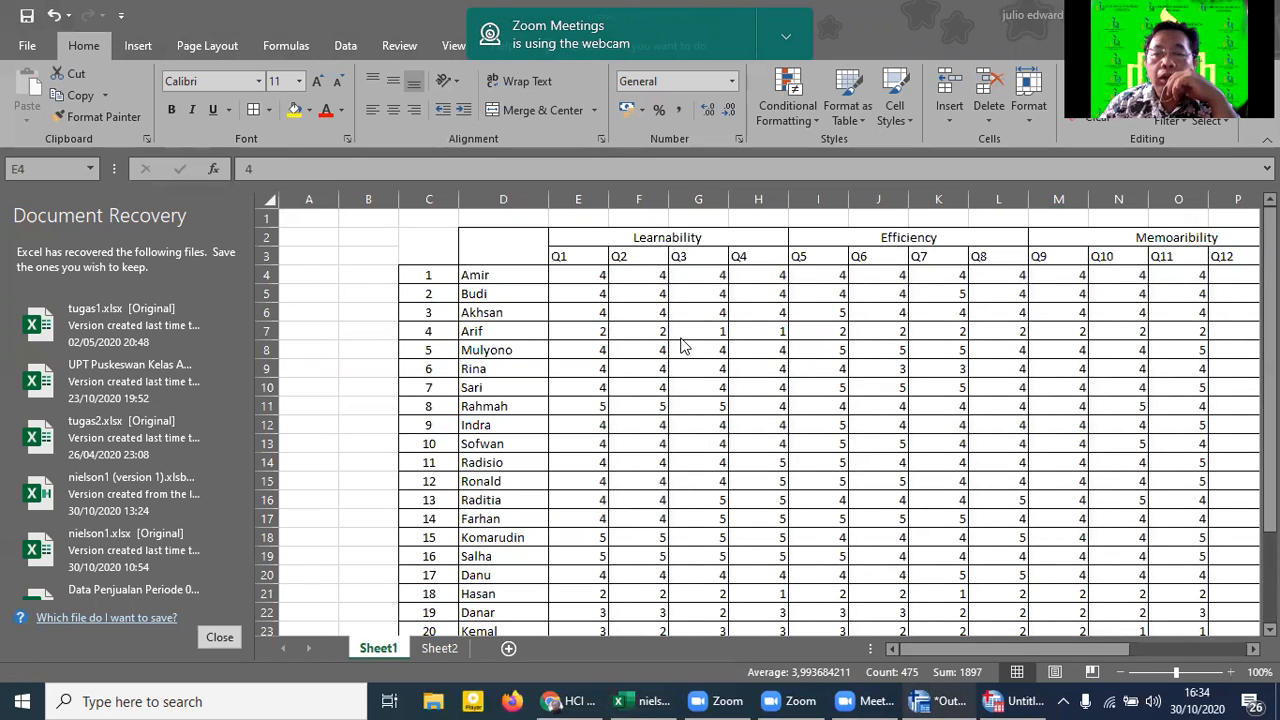
pyautogui.scroll(-2, 838, 348)
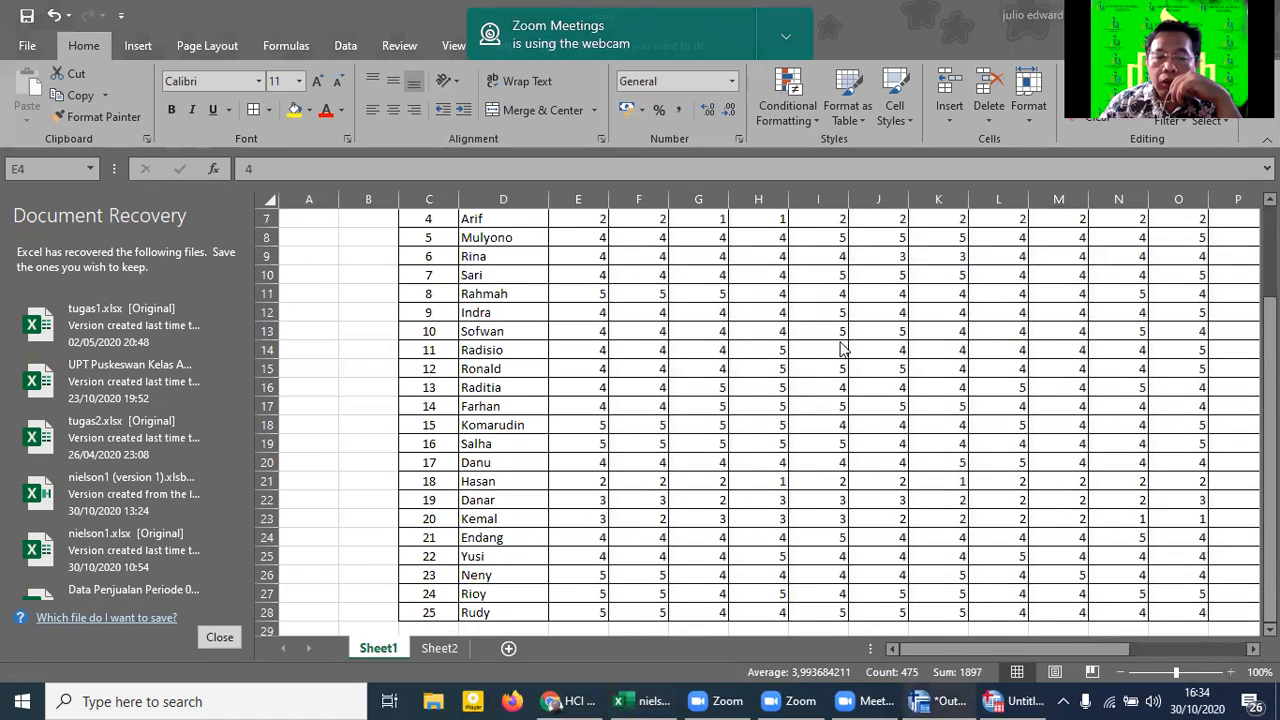
pyautogui.scroll(-2, 840, 348)
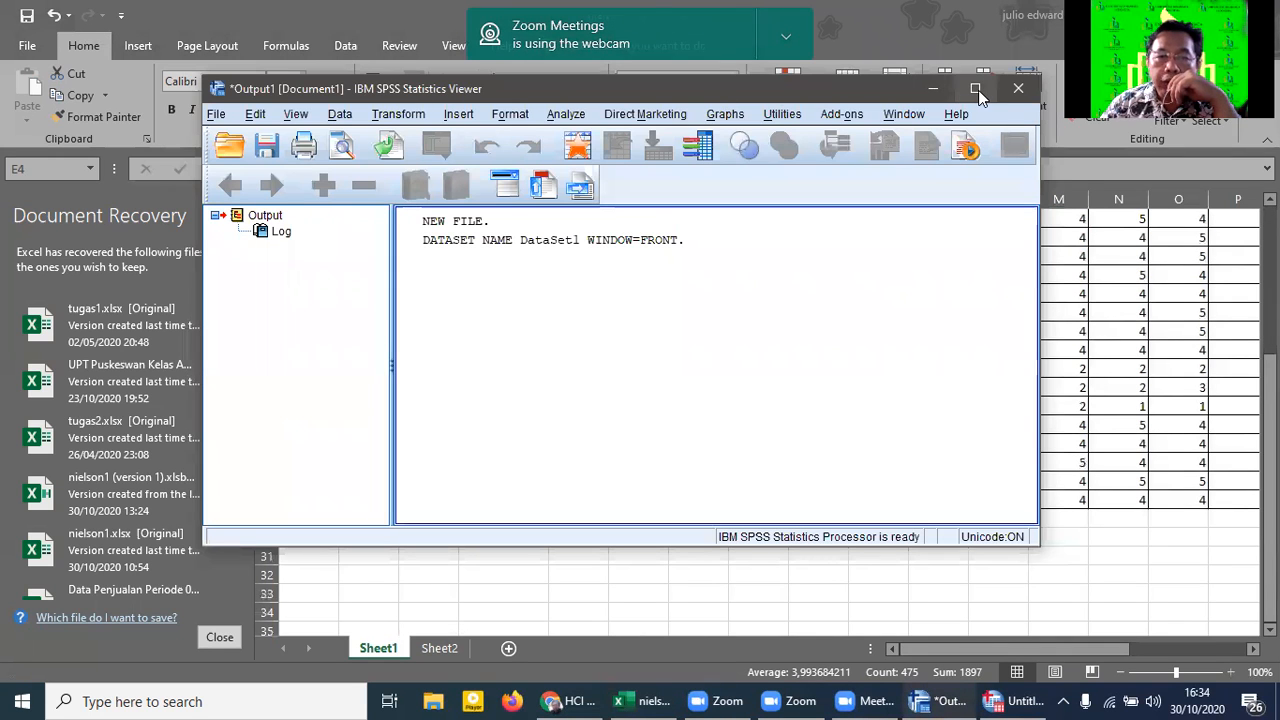
# Step: Switch from the SPSS Statistics Viewer output window to the empty SPSS Data Editor window
pyautogui.click(976, 90)
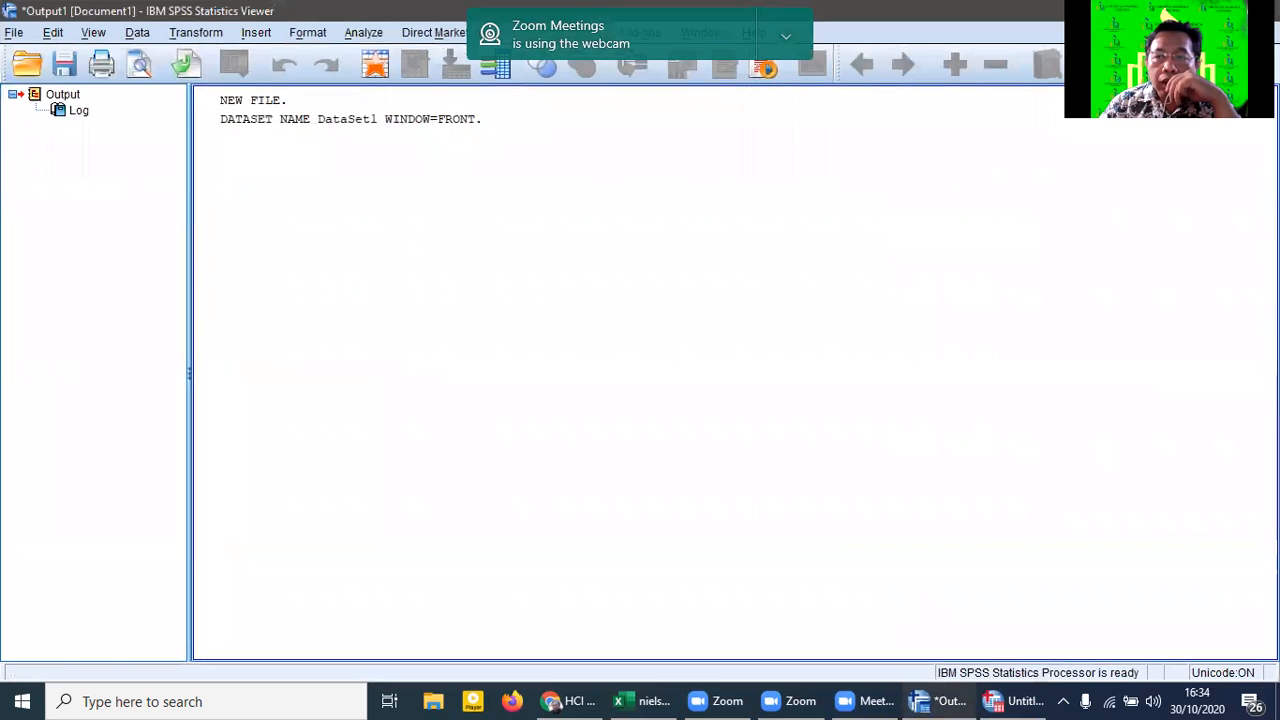
pyautogui.click(1213, 11)
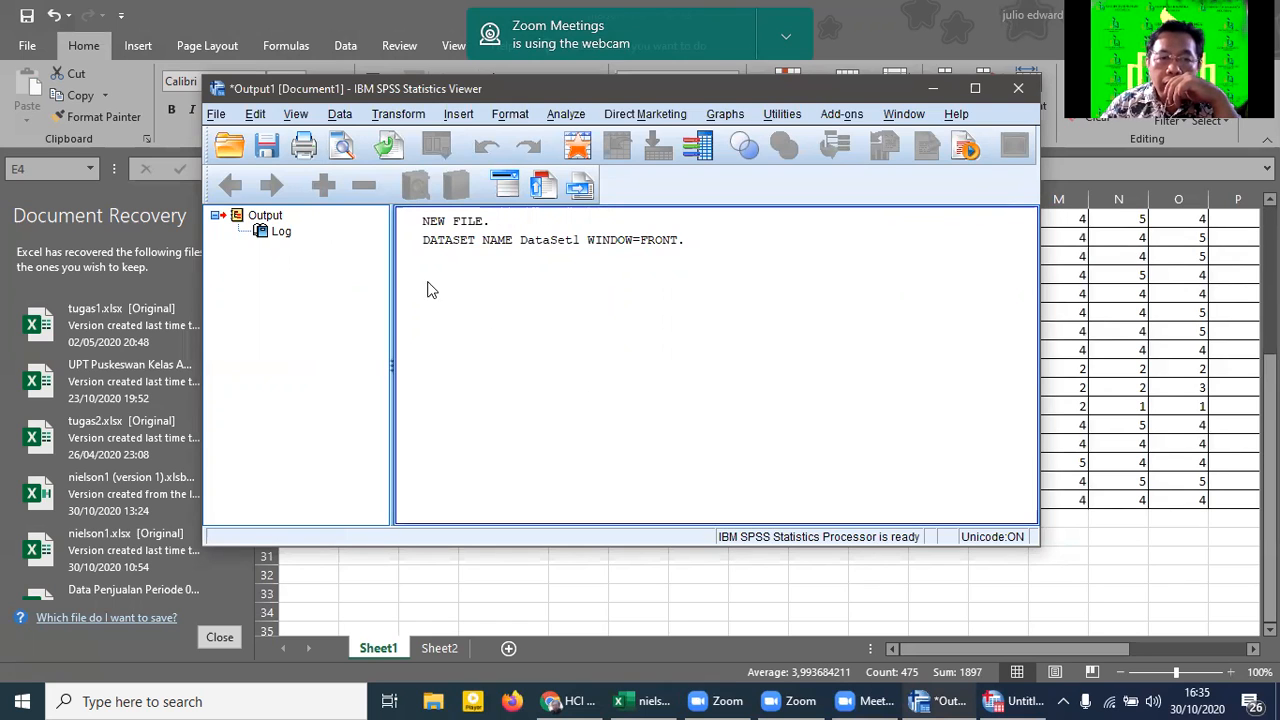
pyautogui.click(1020, 700)
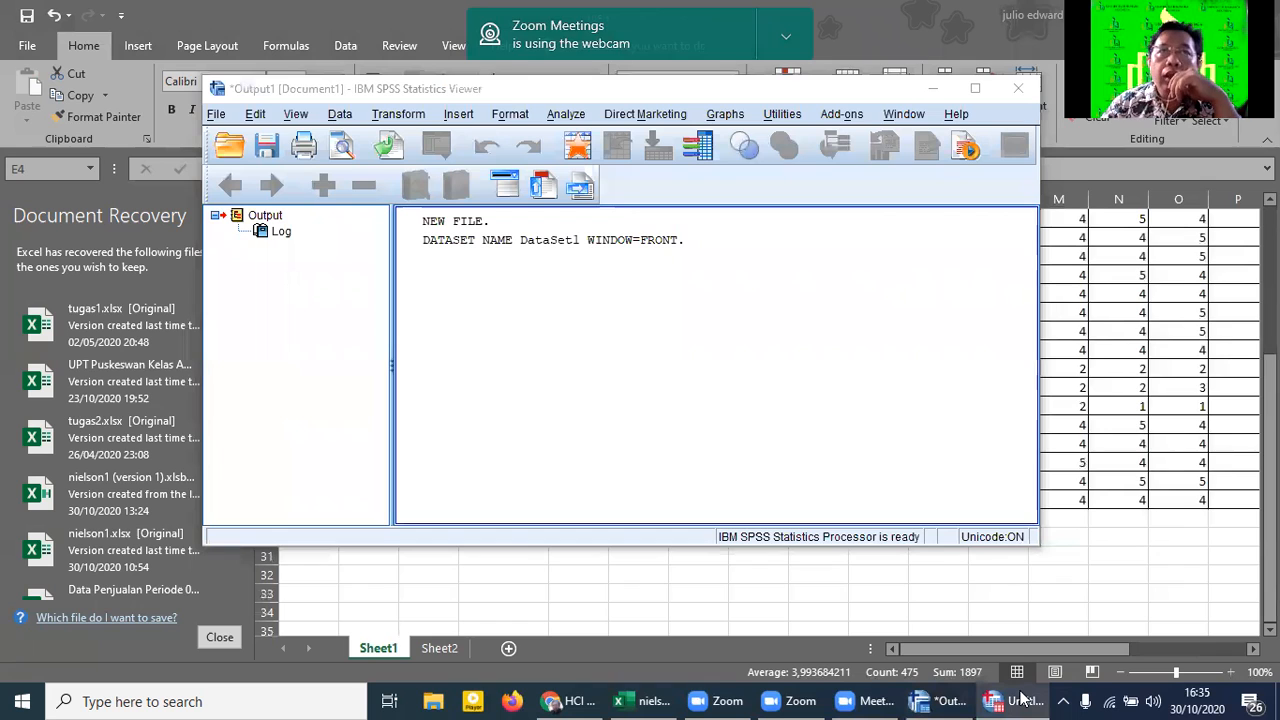
pyautogui.click(1022, 699)
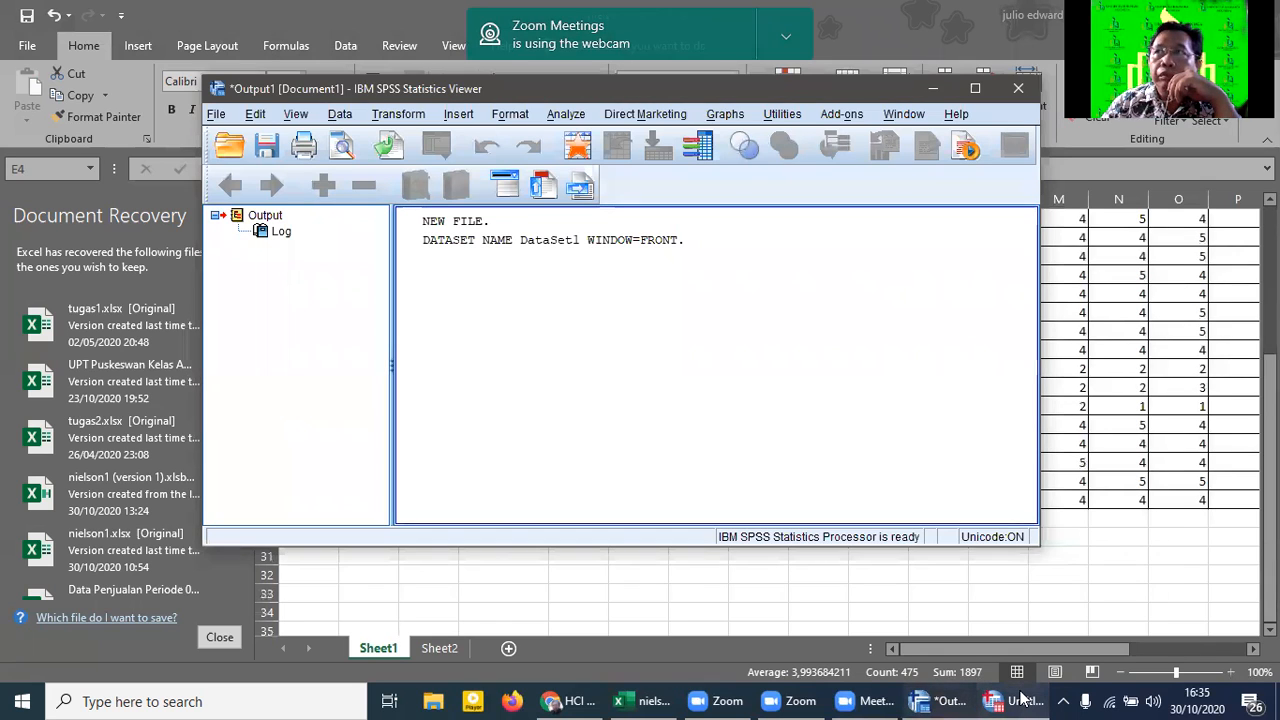
pyautogui.click(1022, 699)
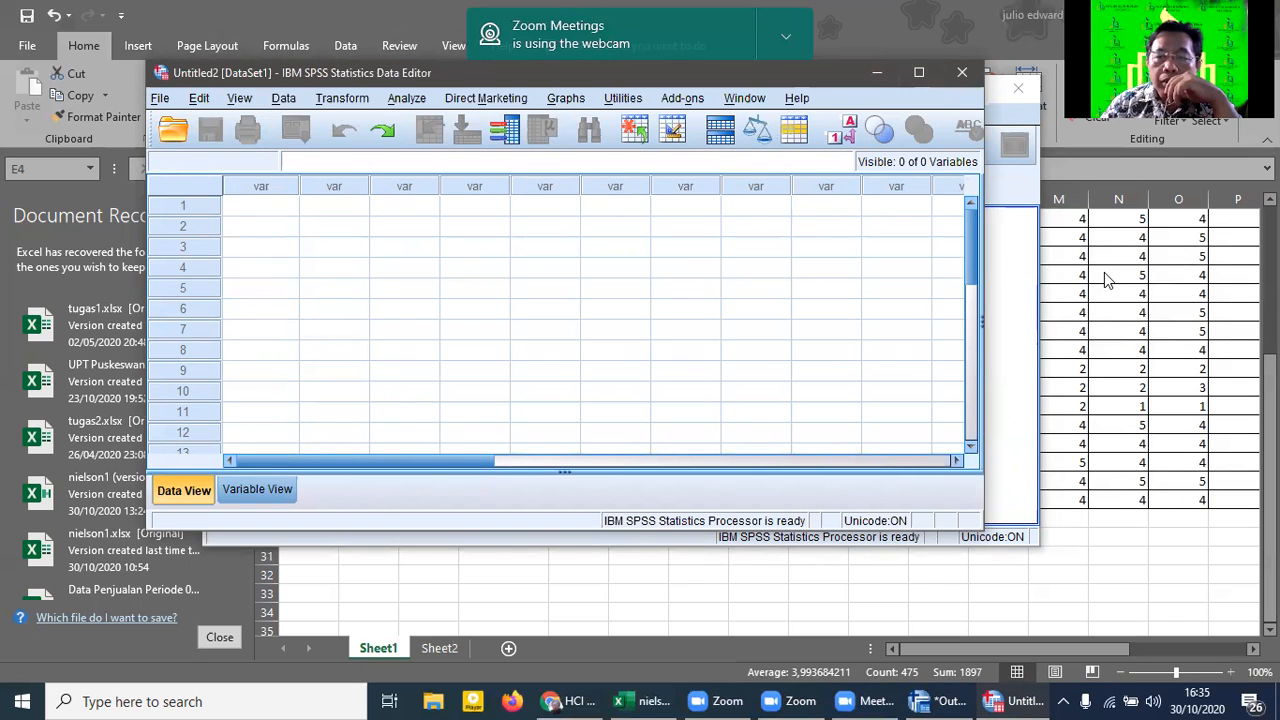
# Step: Switch back to the Excel sheet and copy the questionnaire scores in E4:W28
pyautogui.hotkey('alt', 'Tab')
pyautogui.scroll(4, 692, 316)
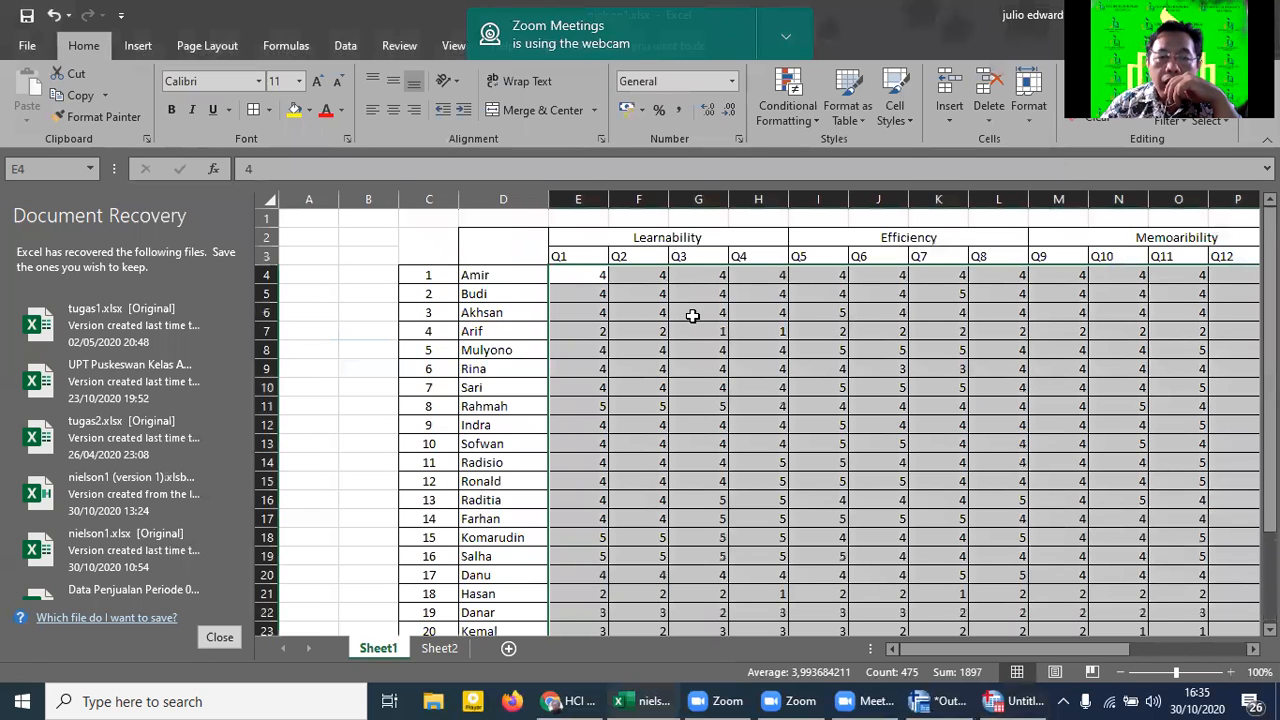
pyautogui.click(575, 271)
pyautogui.moveTo(575, 271); pyautogui.dragTo(782, 482)
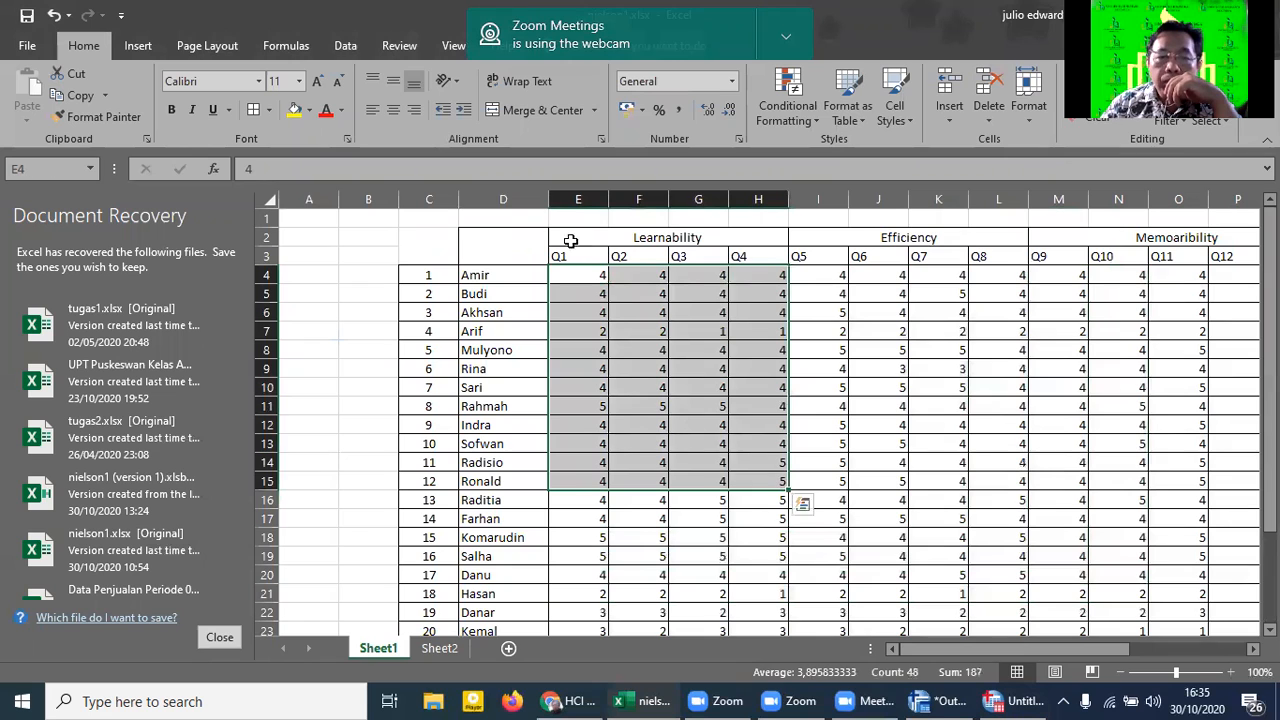
pyautogui.moveTo(574, 274); pyautogui.dragTo(1166, 595)
pyautogui.rightClick(908, 443)
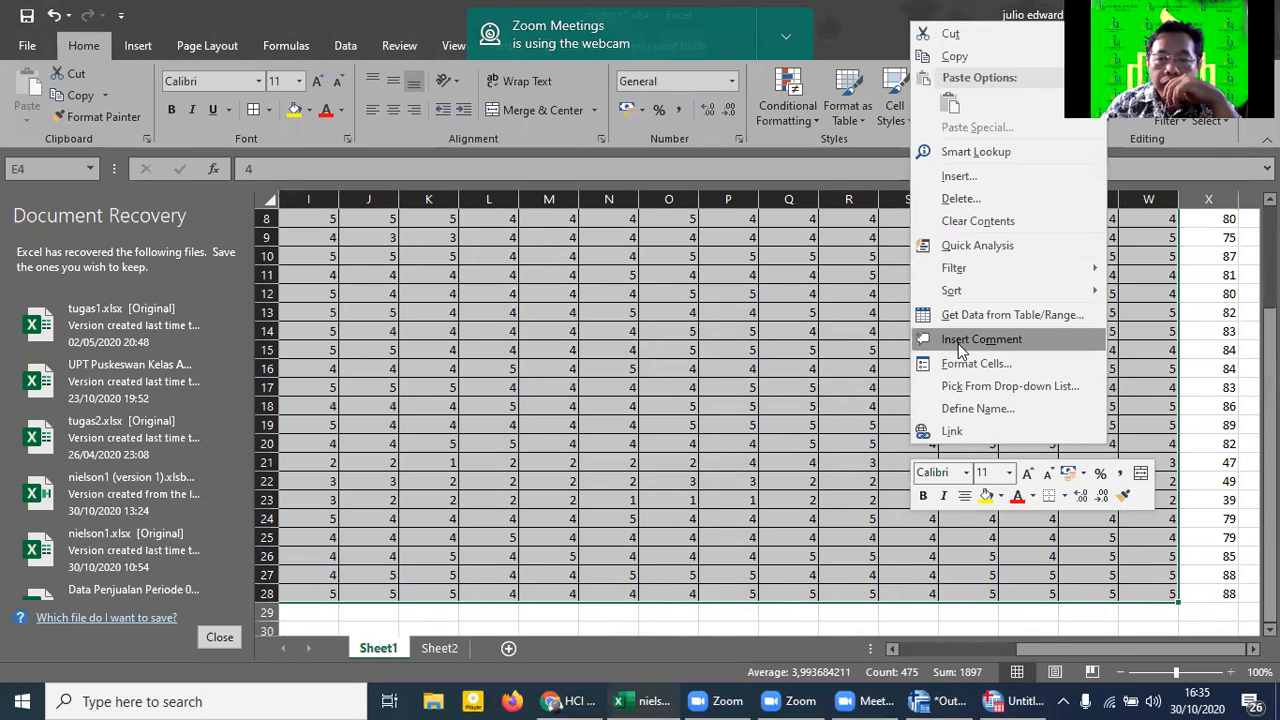
pyautogui.click(955, 56)
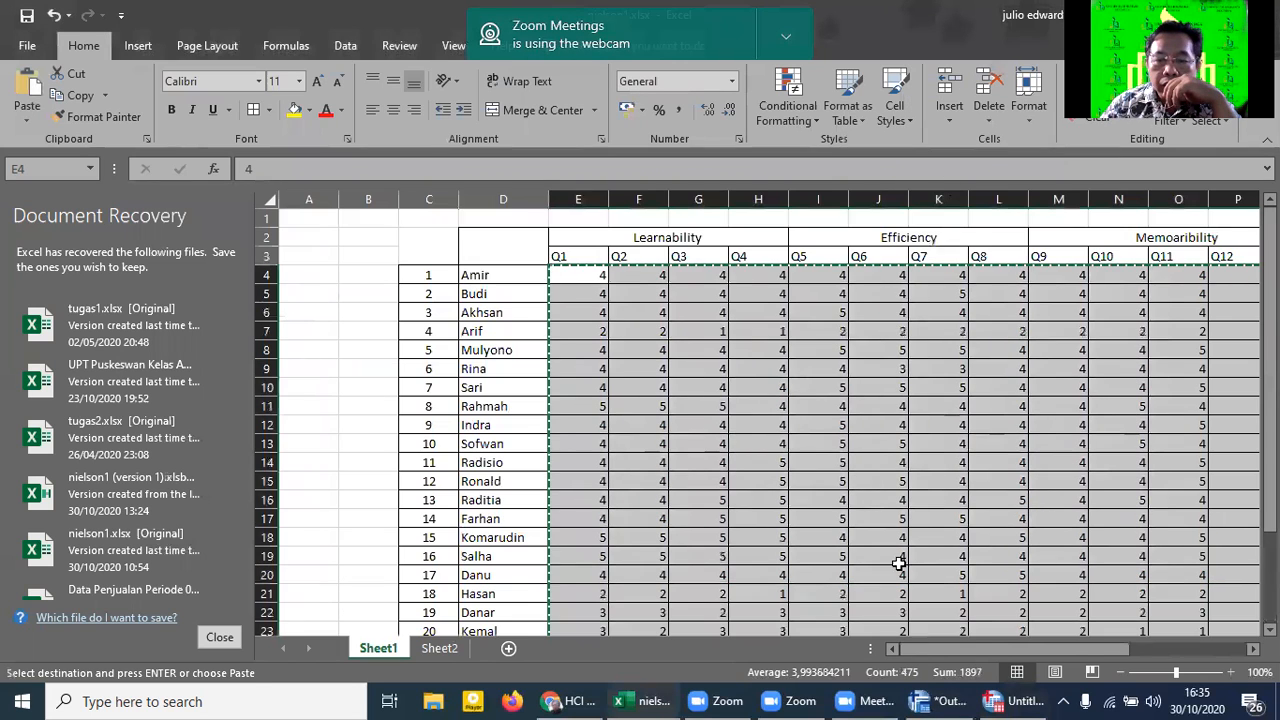
# Step: Switch to the SPSS Data Editor and paste the copied scores starting at row 1 of the first variable column
pyautogui.hotkey('alt', 'Tab')
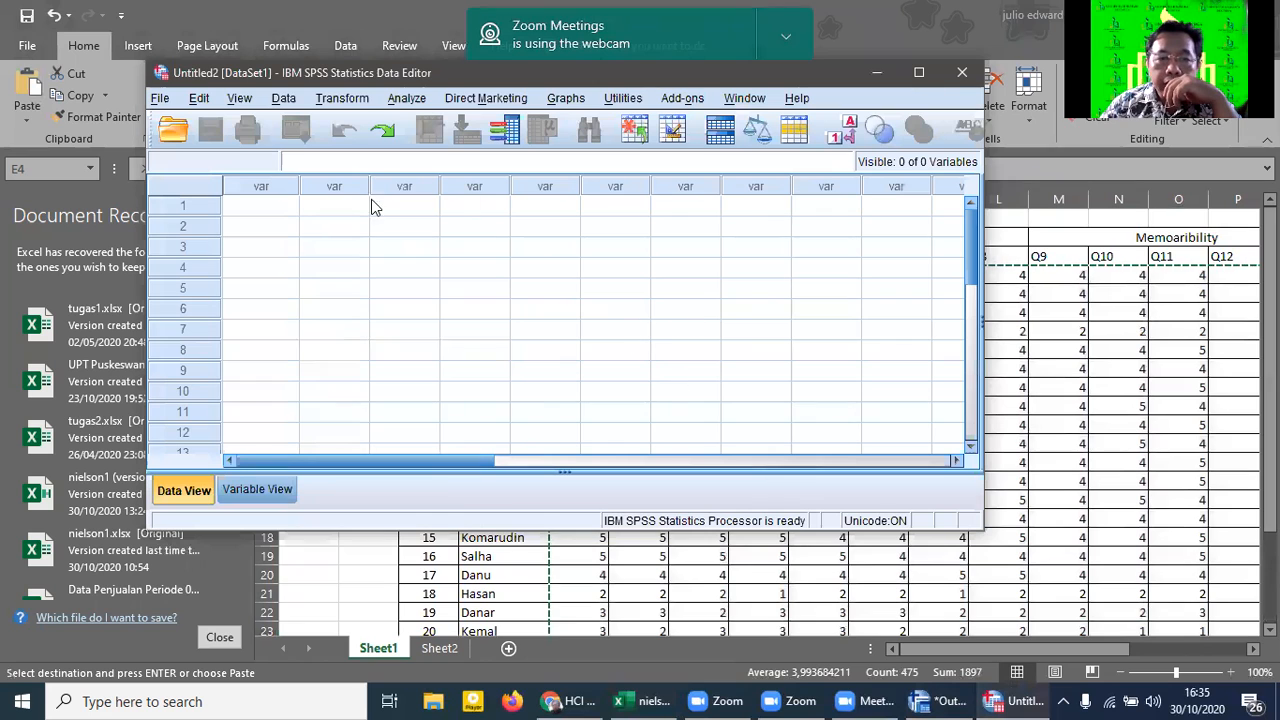
pyautogui.click(275, 208)
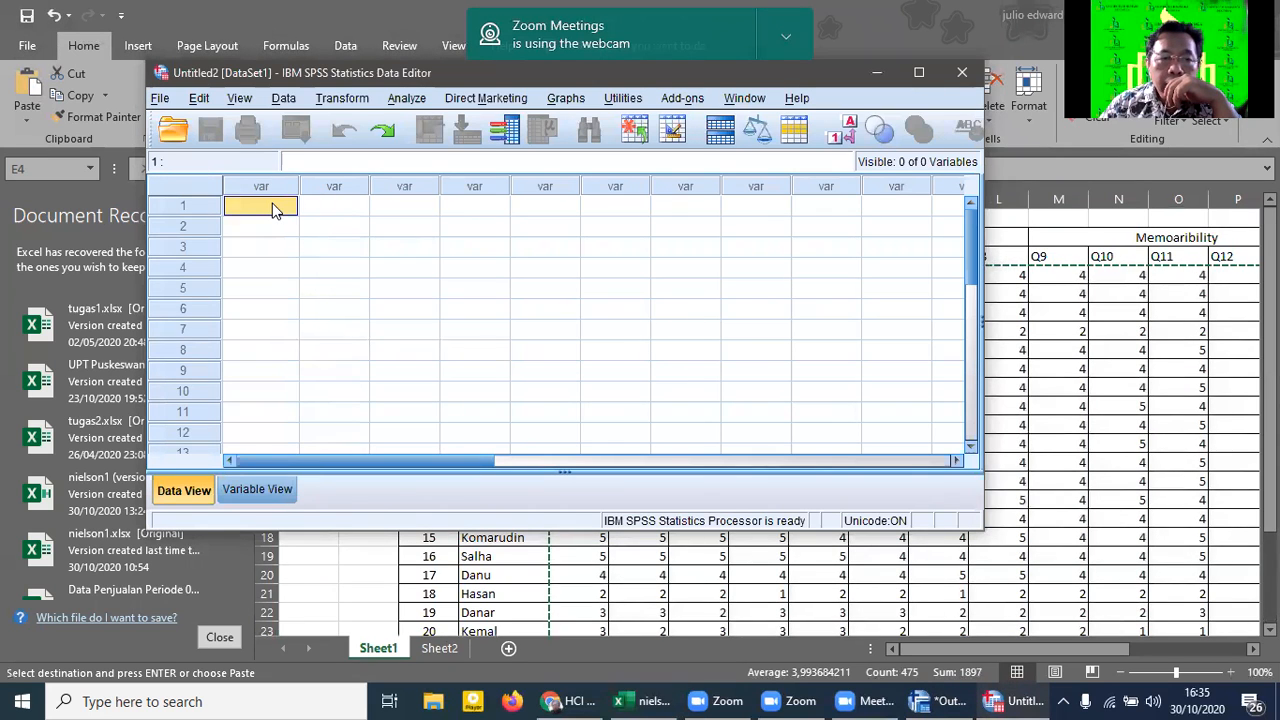
pyautogui.rightClick(275, 208)
pyautogui.click(322, 266)
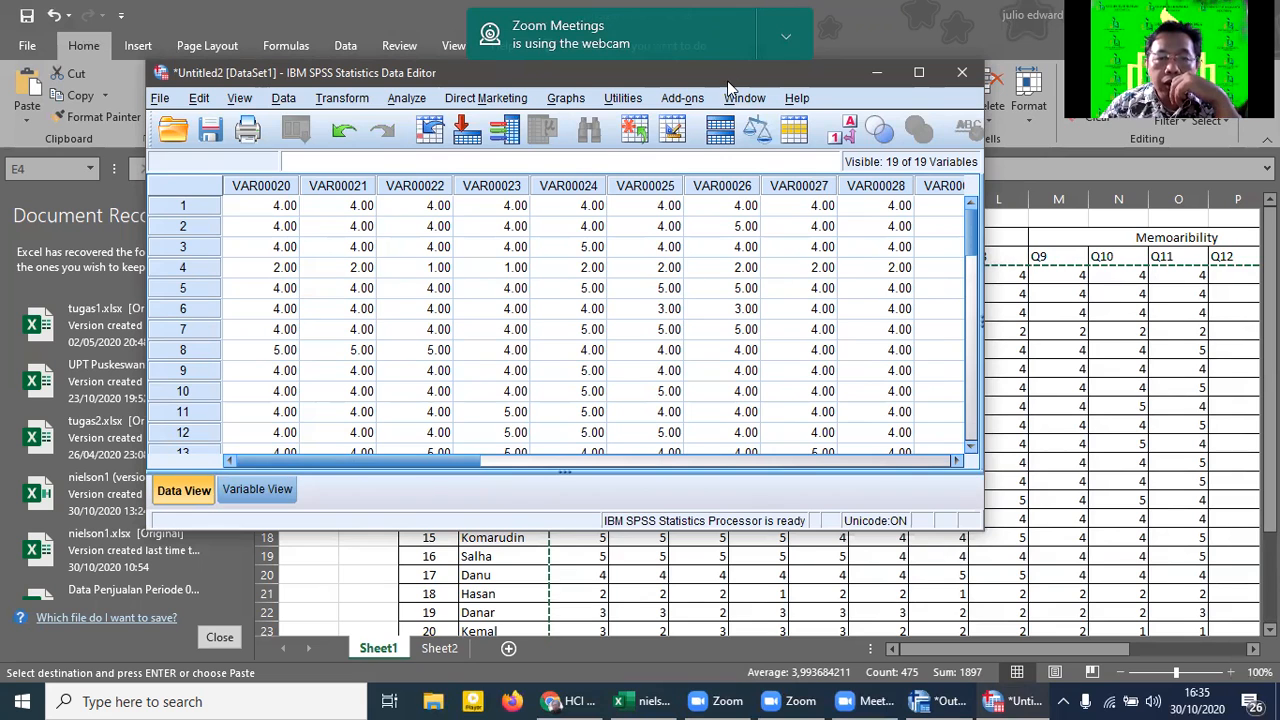
# Step: Reposition and enlarge the SPSS Data Editor window so more rows and variables fit
pyautogui.moveTo(728, 84); pyautogui.dragTo(919, 328)
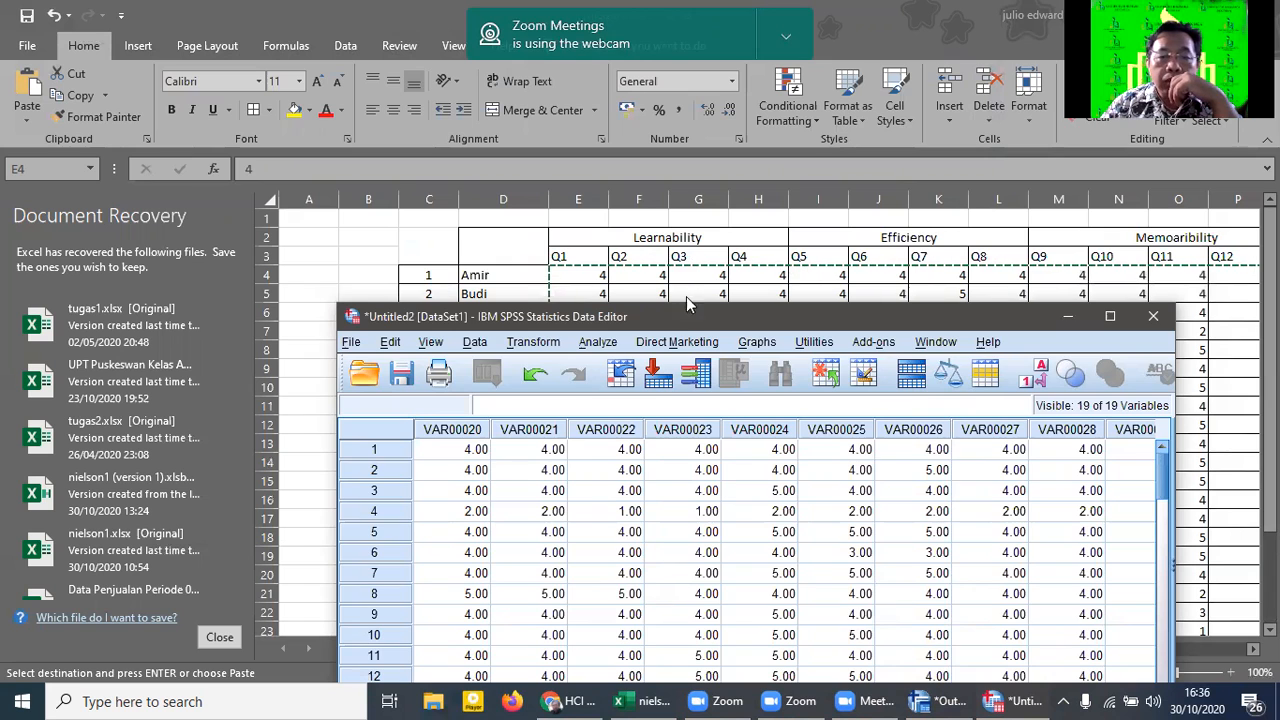
pyautogui.moveTo(705, 318); pyautogui.dragTo(894, 295)
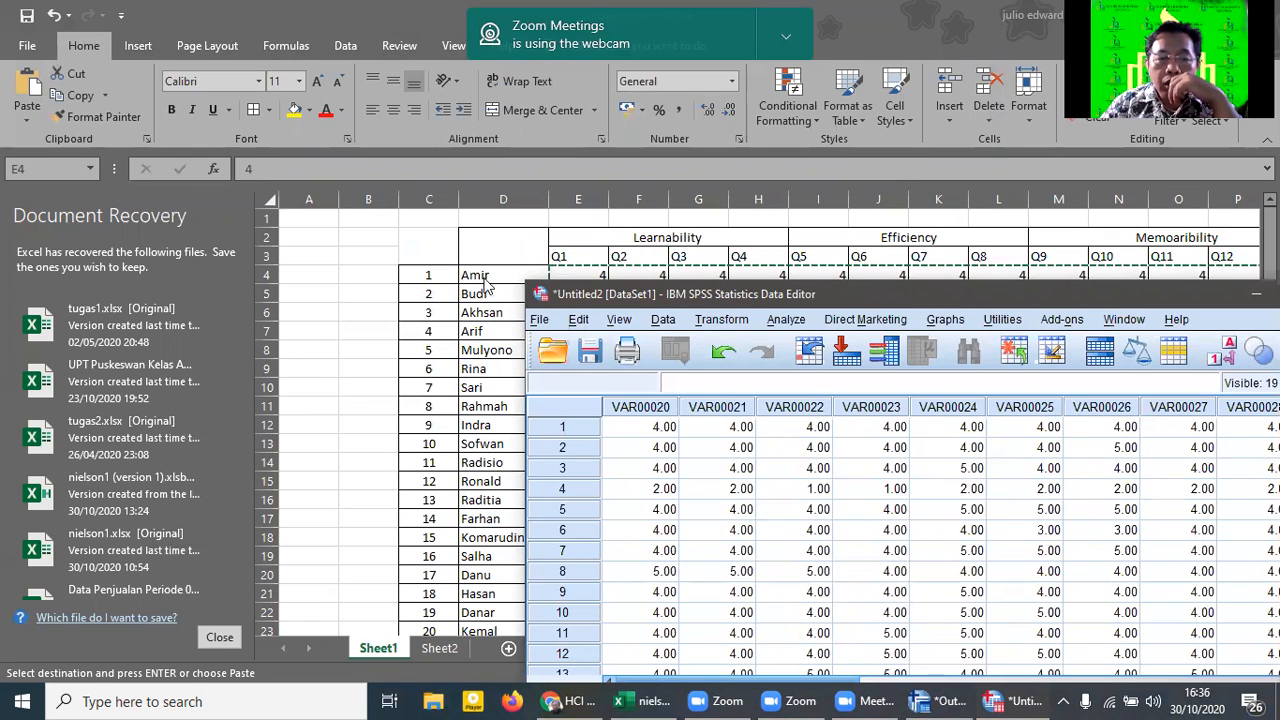
pyautogui.moveTo(696, 291); pyautogui.dragTo(403, 146)
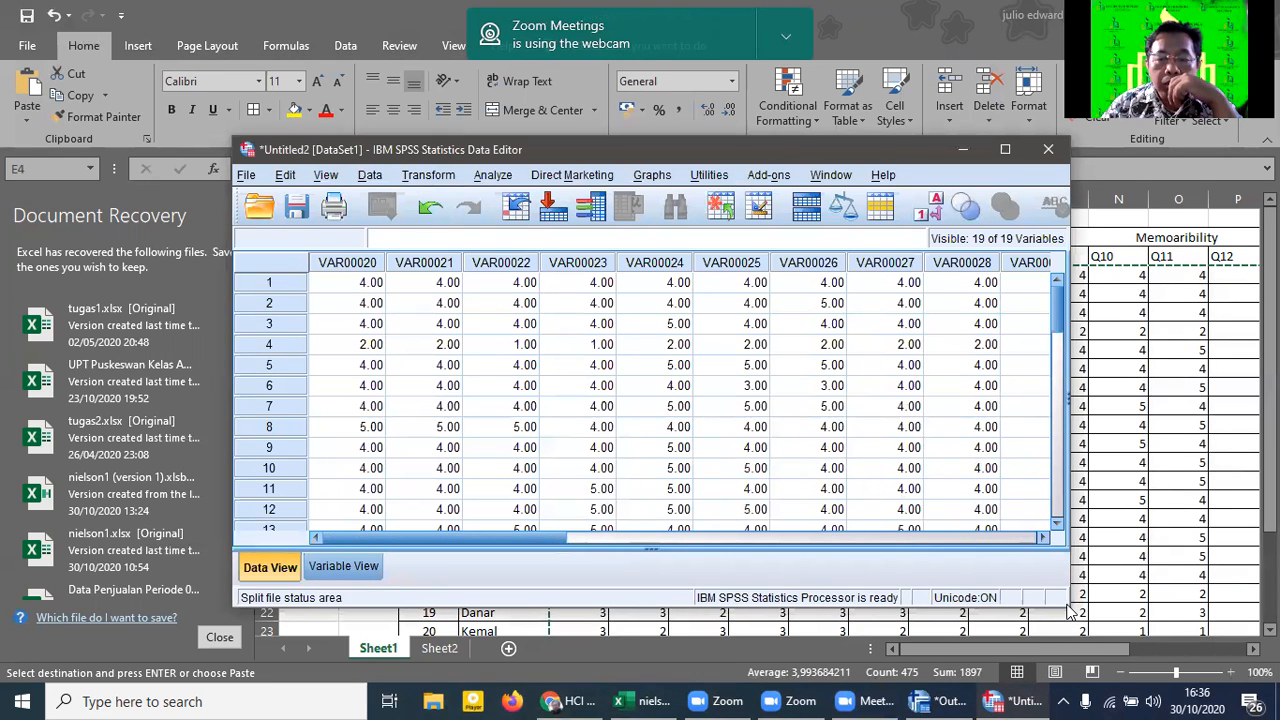
pyautogui.moveTo(1064, 606); pyautogui.dragTo(1129, 625)
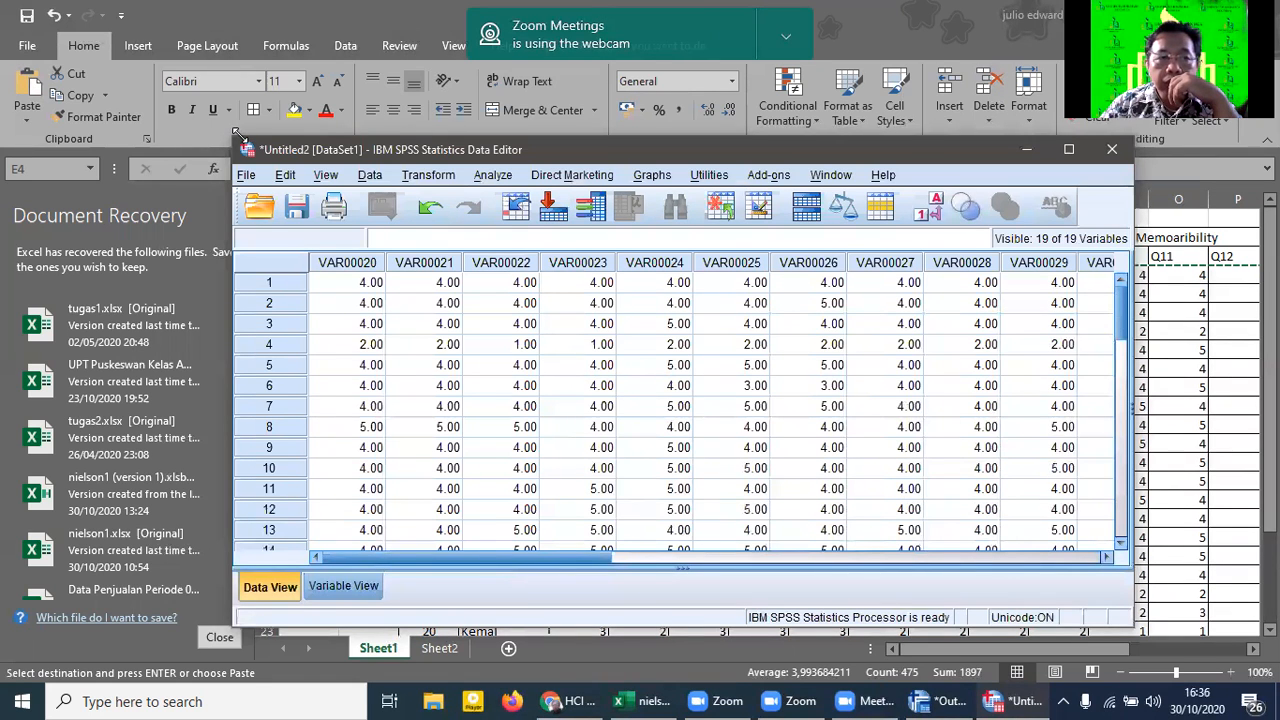
pyautogui.moveTo(237, 133); pyautogui.dragTo(30, 13)
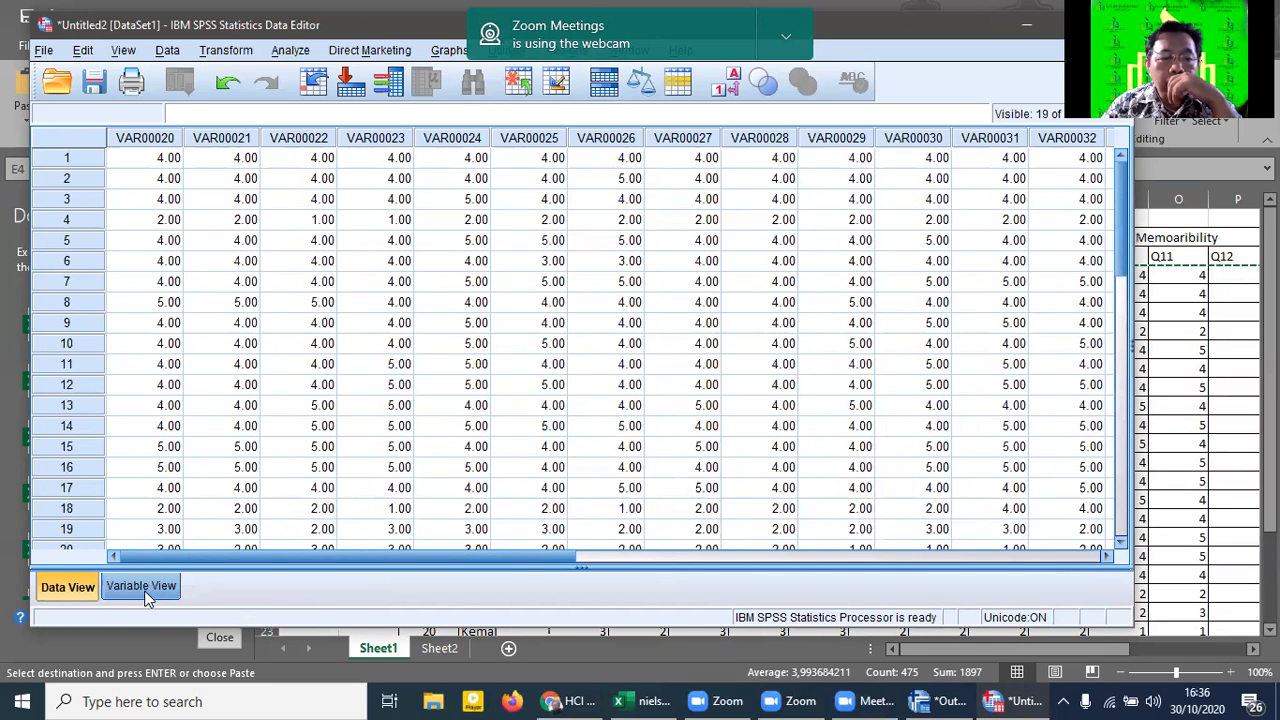
# Step: Open the variable definitions and rename the first four variables as Q1, Q2, Q3 and Q4
pyautogui.click(110, 590)
pyautogui.click(143, 139)
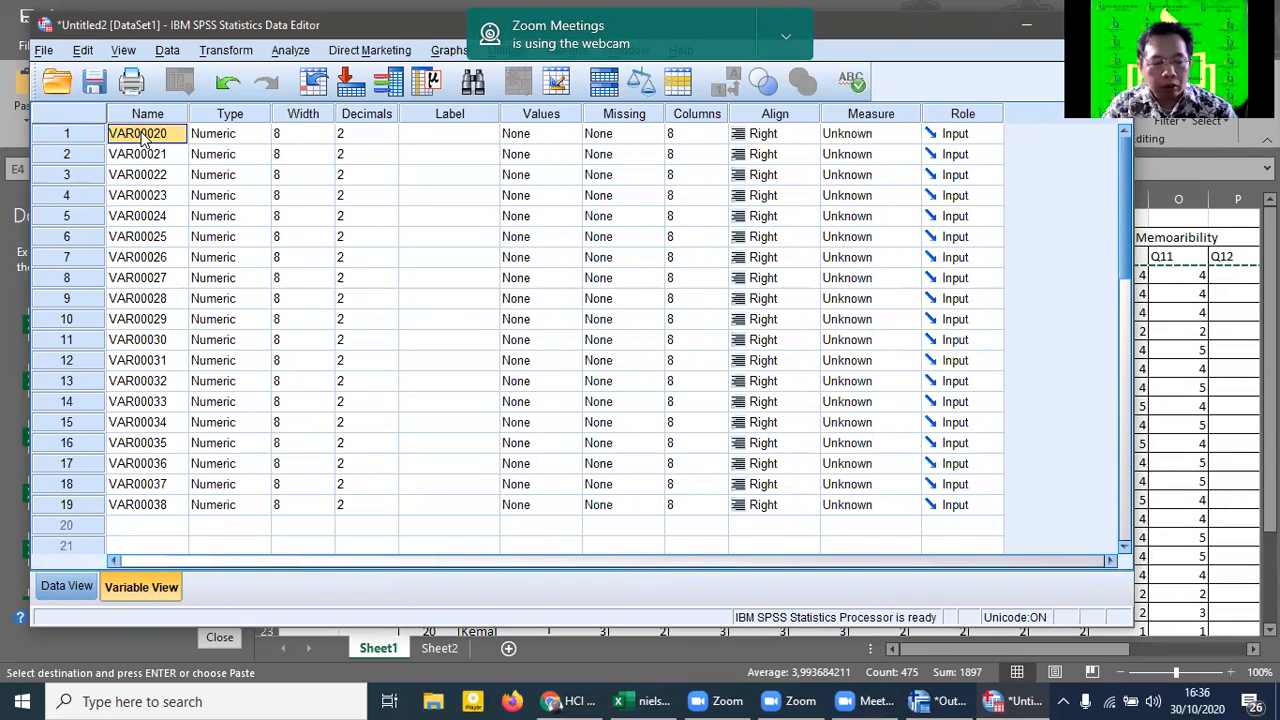
pyautogui.write('Q1')
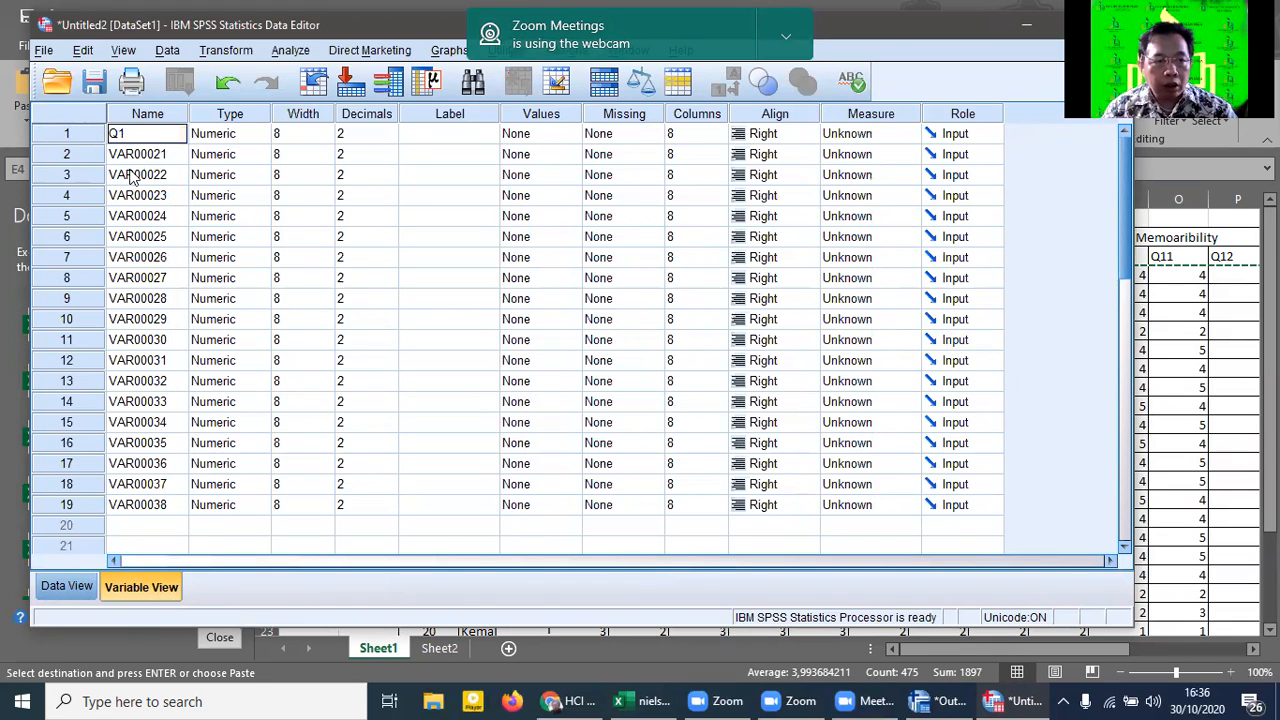
pyautogui.click(134, 157)
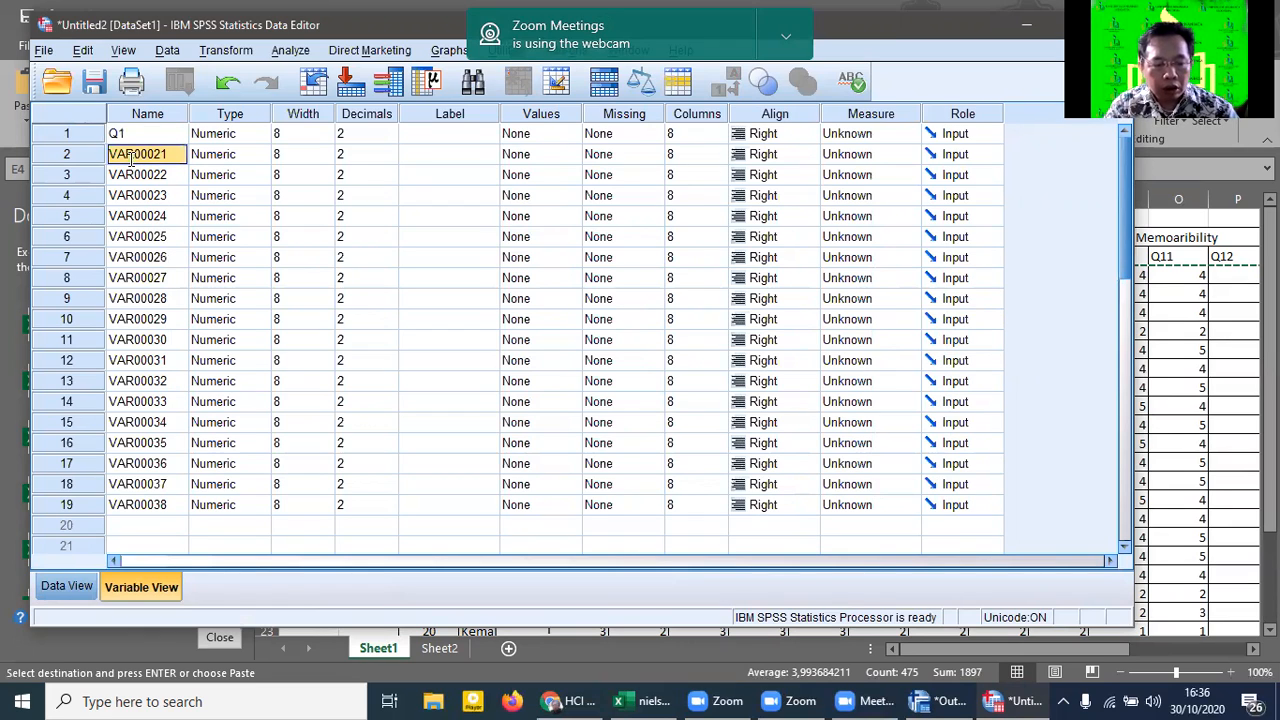
pyautogui.write('Q2')
pyautogui.click(156, 182)
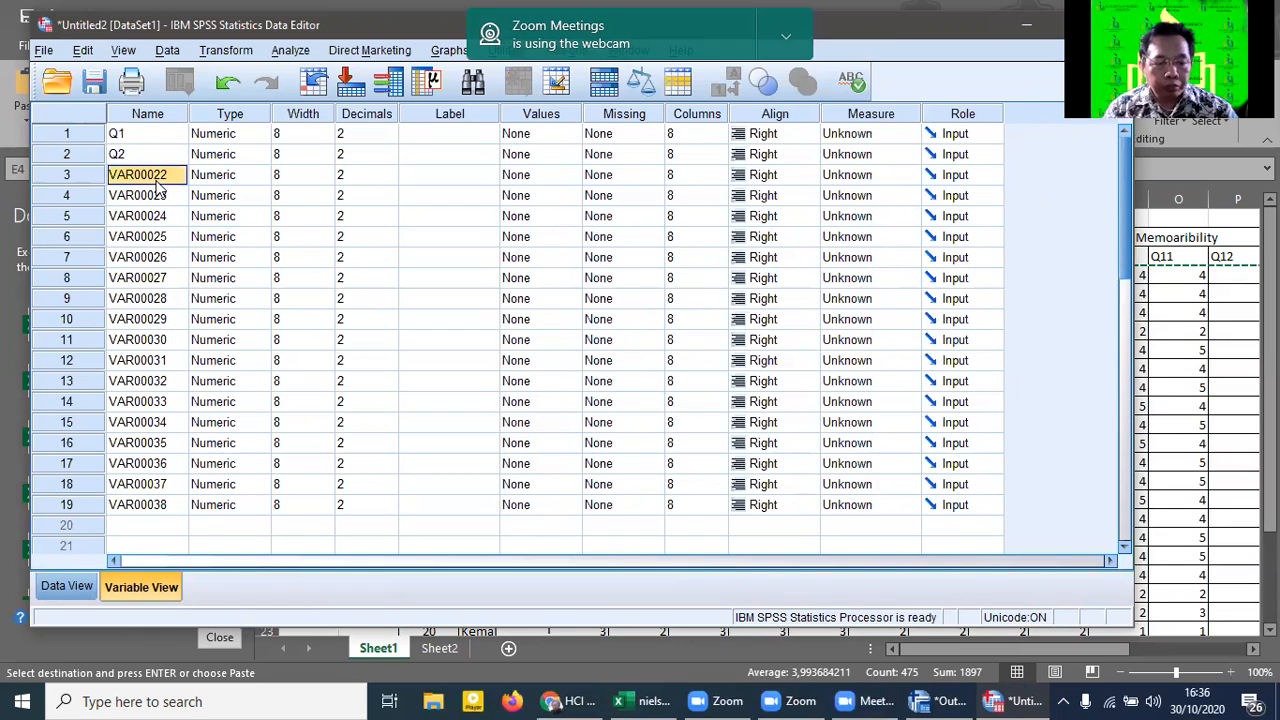
pyautogui.write('Q3')
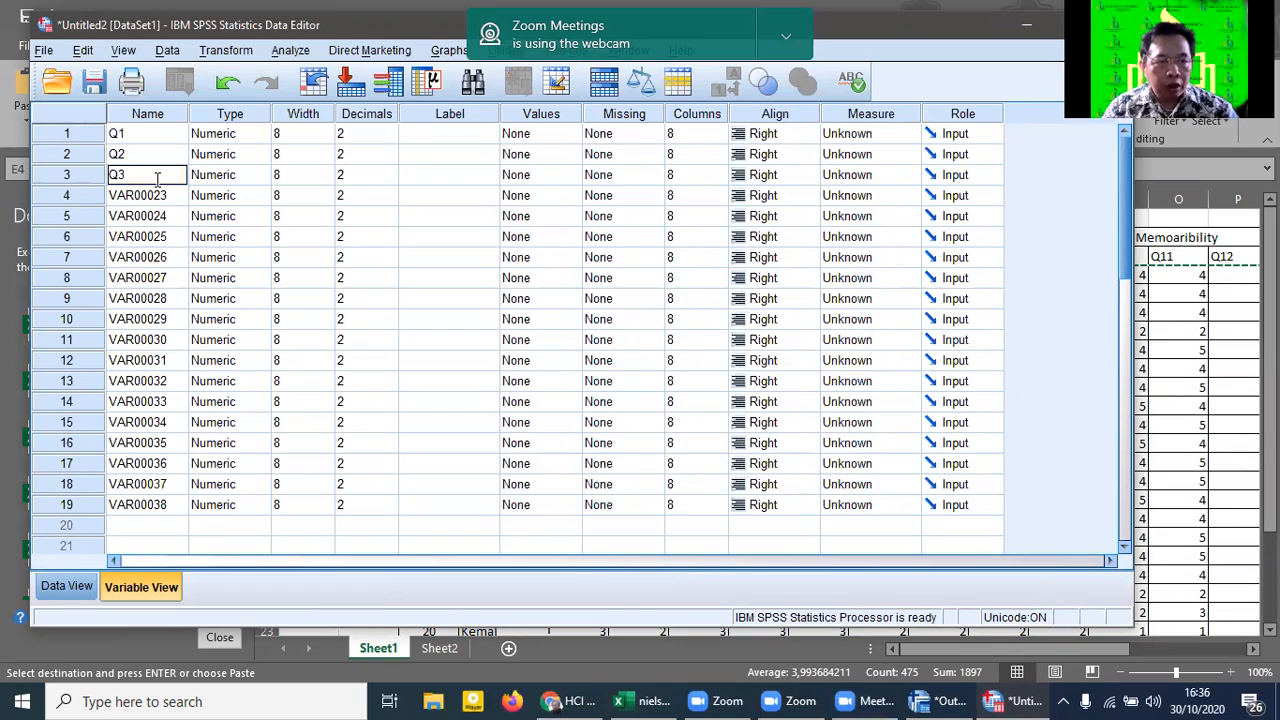
pyautogui.click(143, 195)
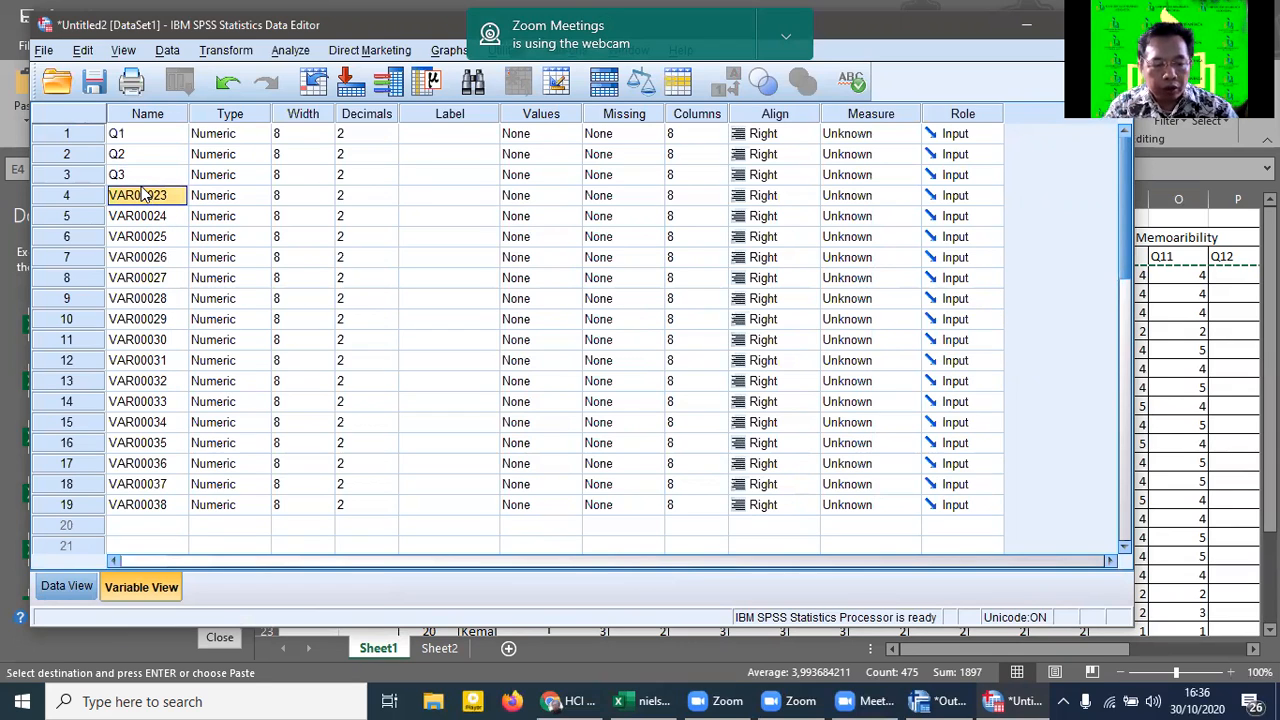
pyautogui.write('Q4')
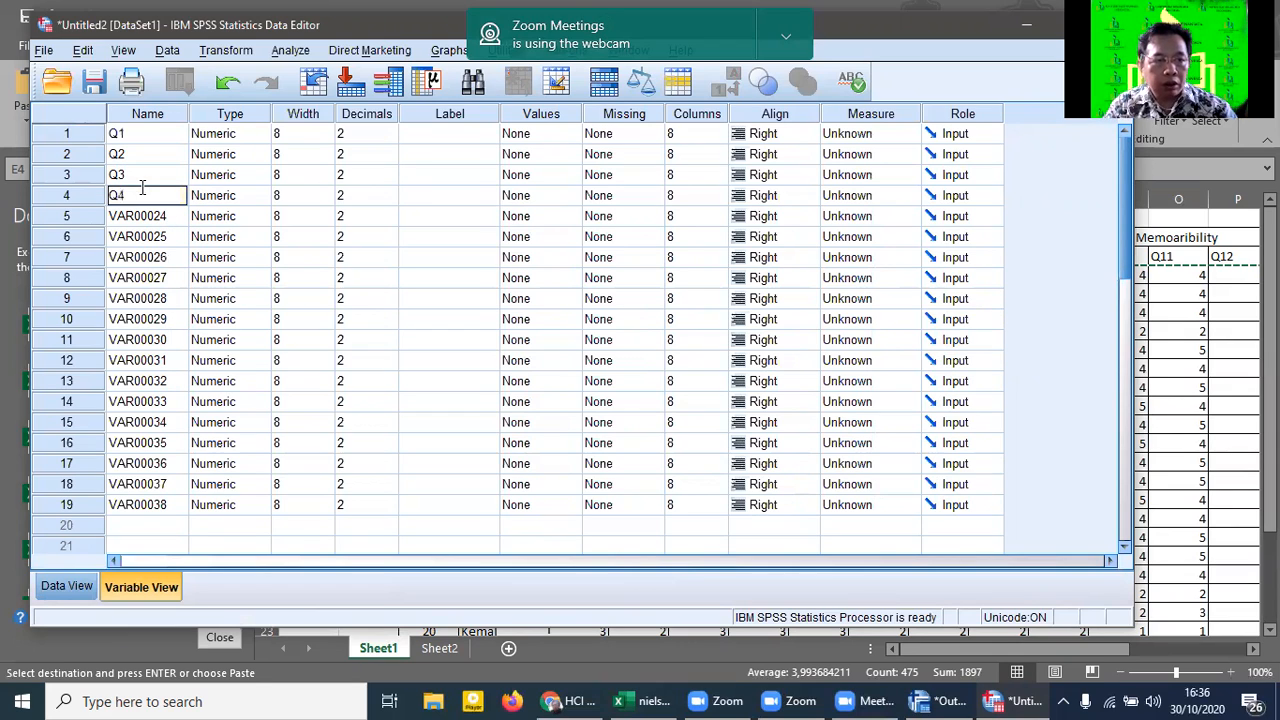
# Step: Rename the variables in rows 5 to 8 as Q5, Q6, Q7 and Q8
pyautogui.click(133, 215)
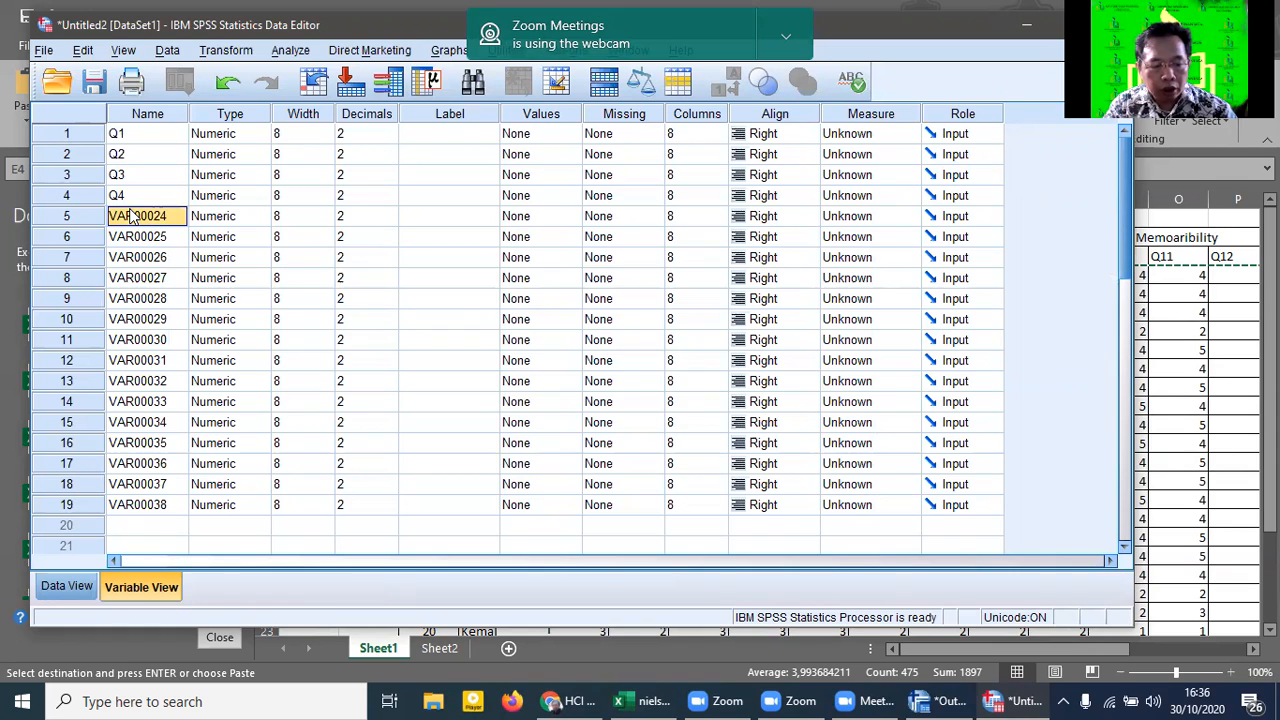
pyautogui.write('Q5')
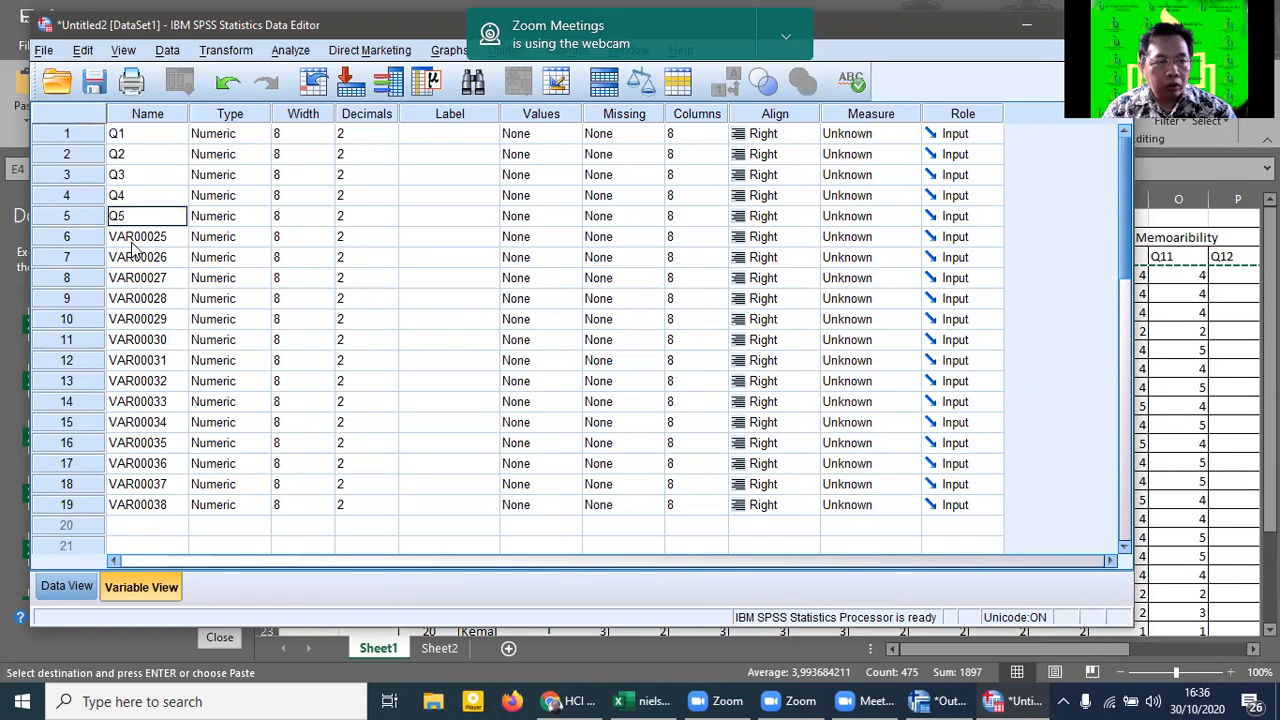
pyautogui.click(132, 243)
pyautogui.write('Q6')
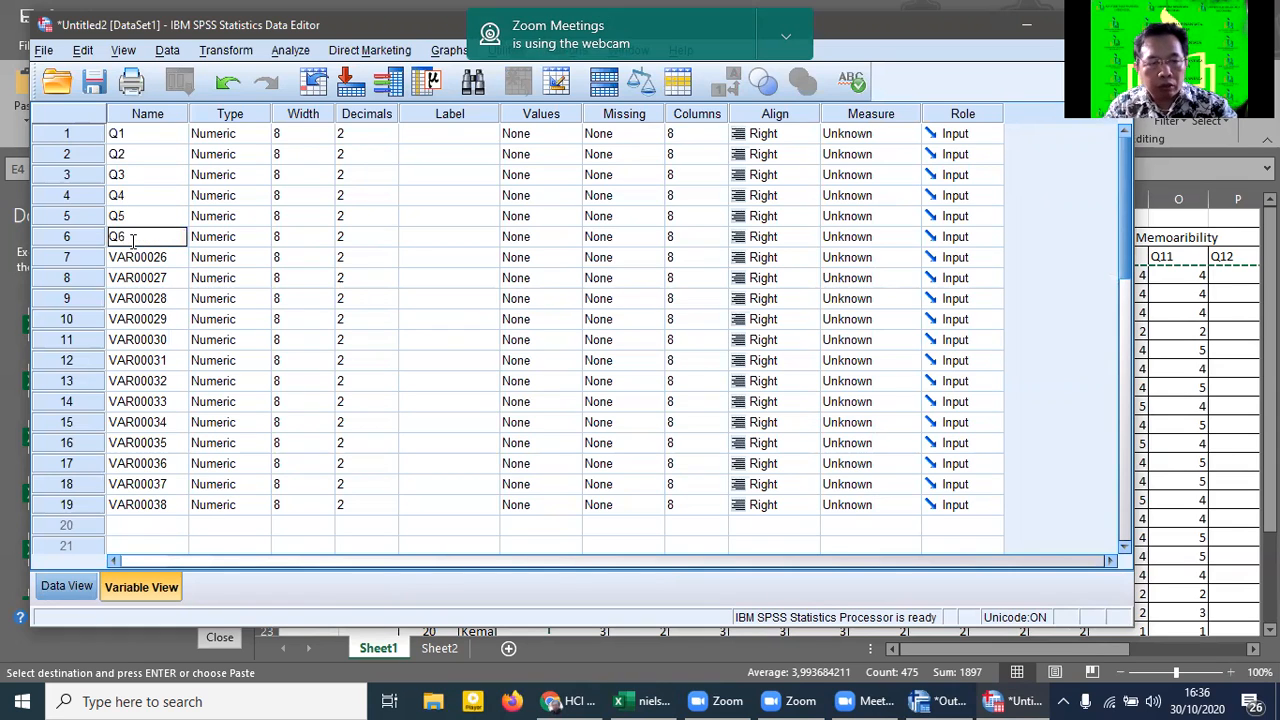
pyautogui.click(137, 261)
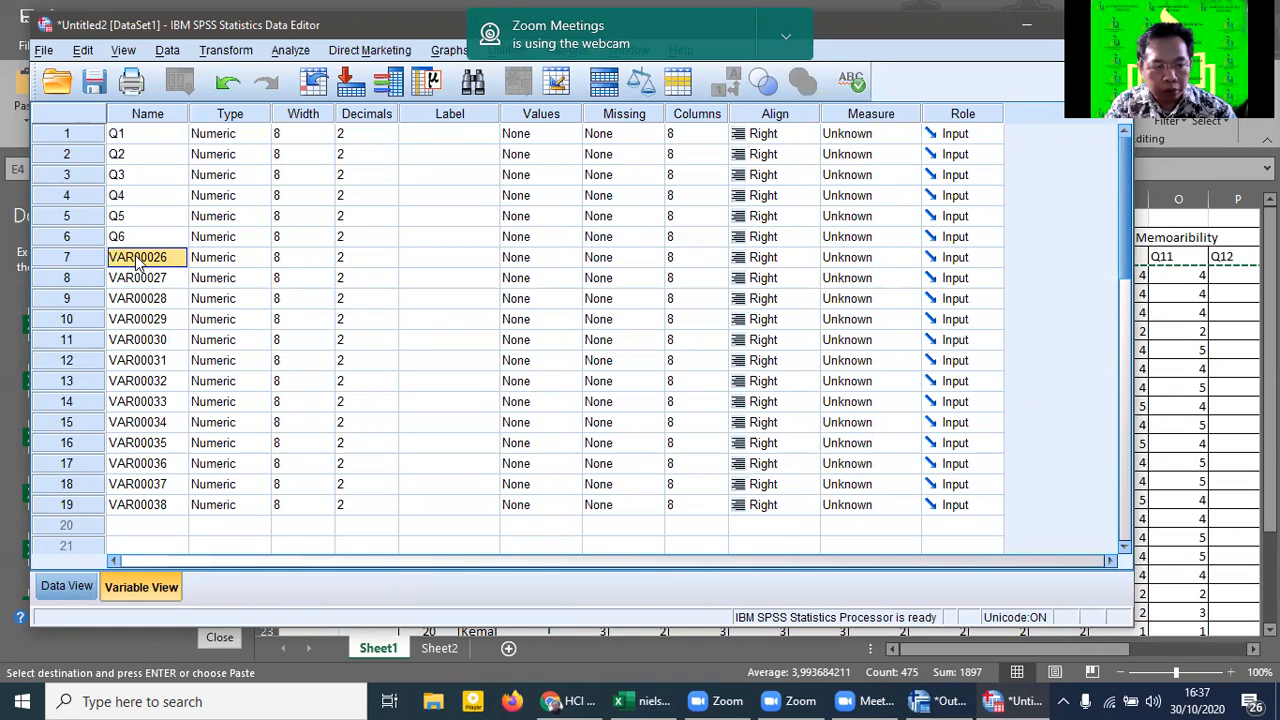
pyautogui.write('Q7')
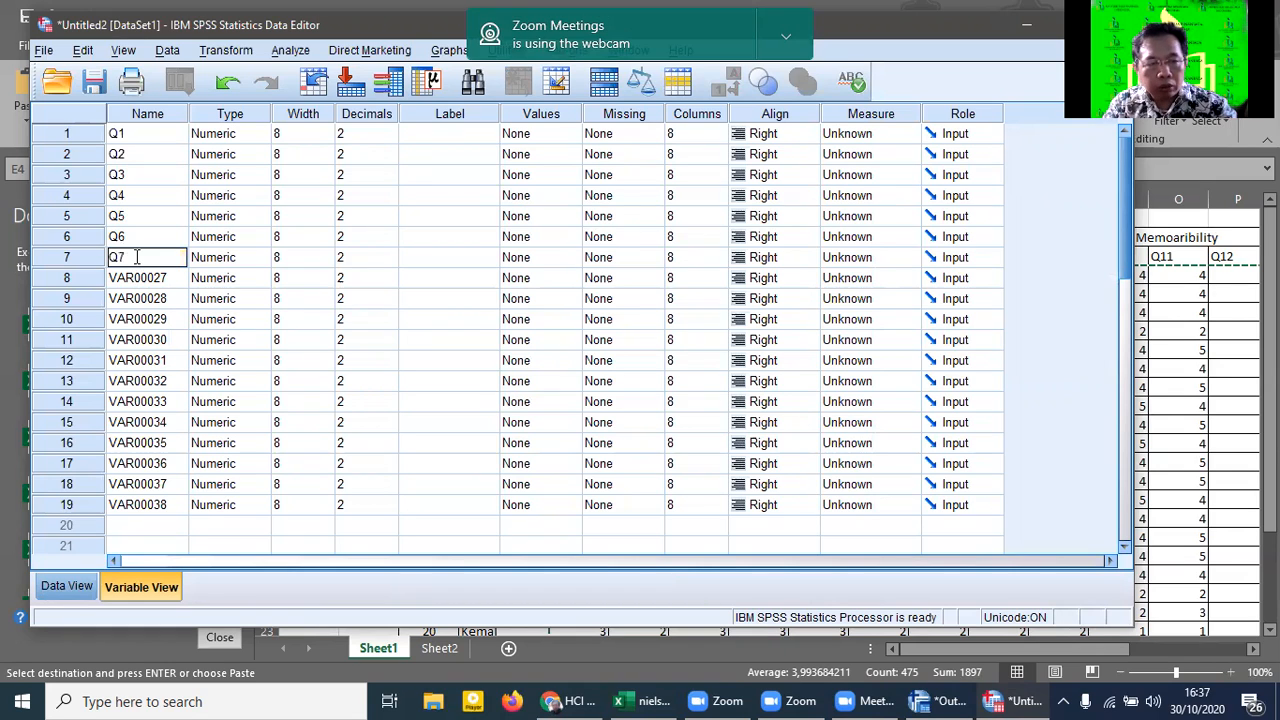
pyautogui.click(127, 282)
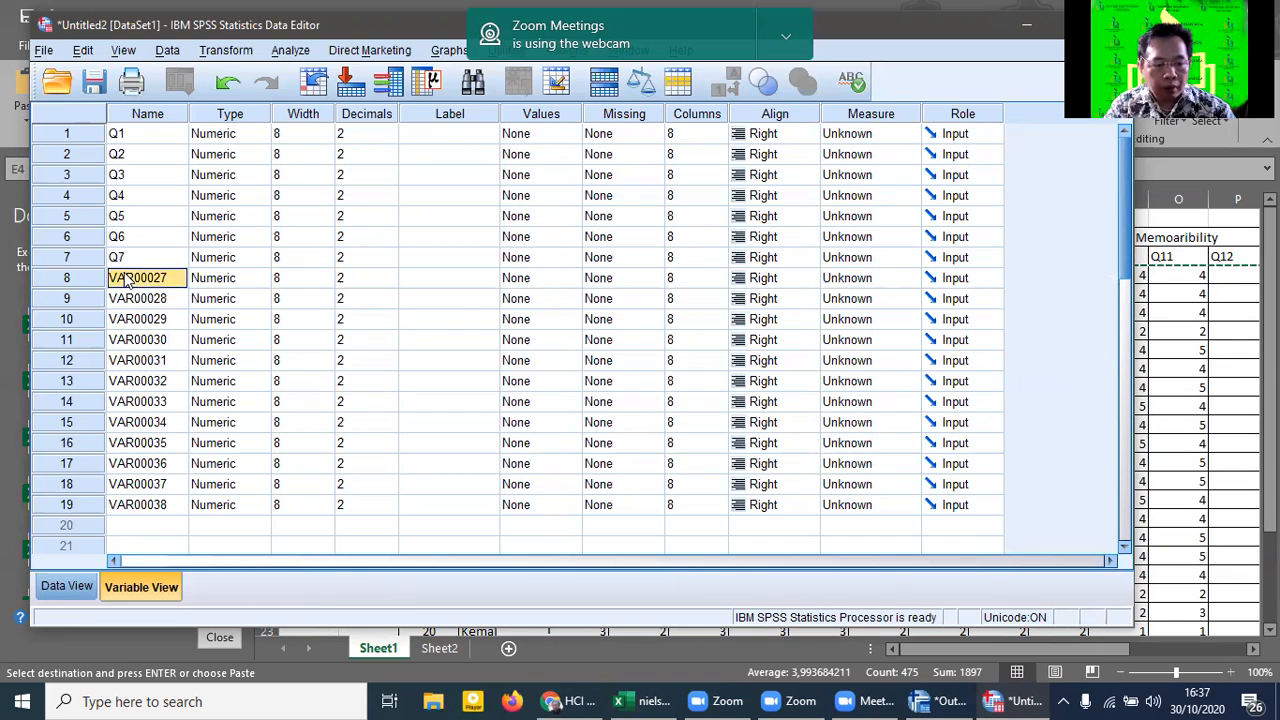
pyautogui.write('Q')
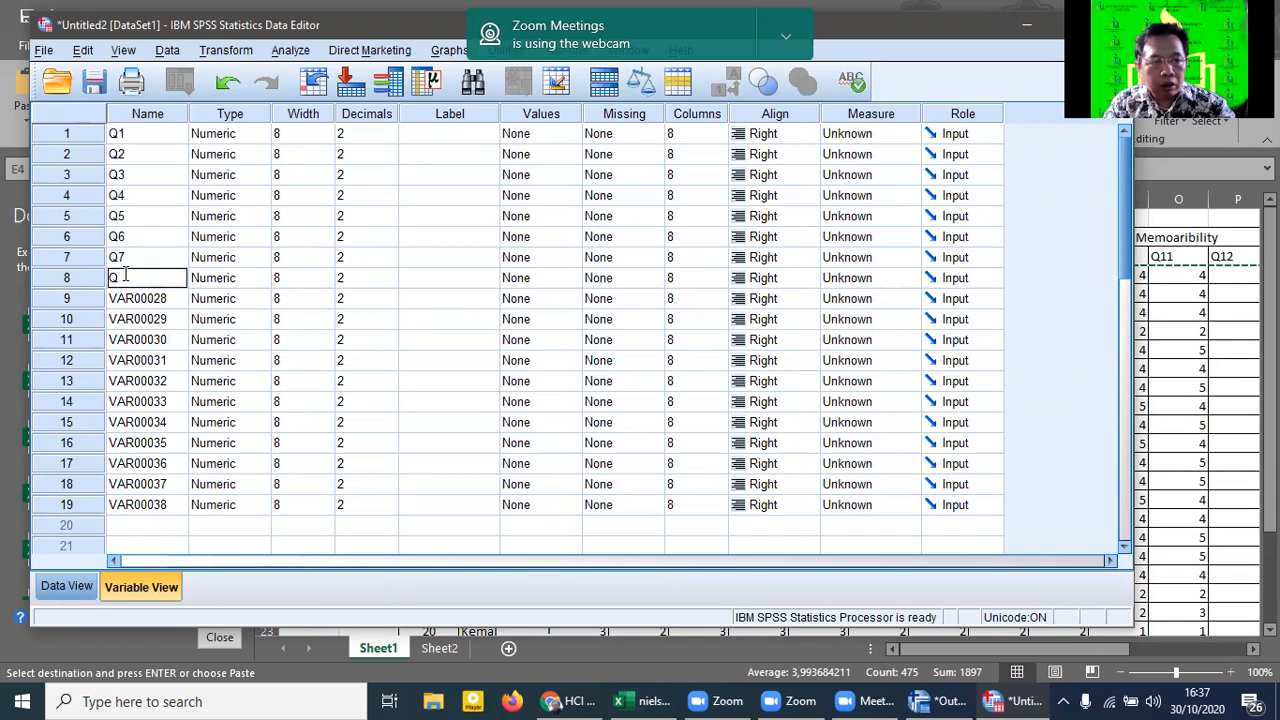
pyautogui.write('8')
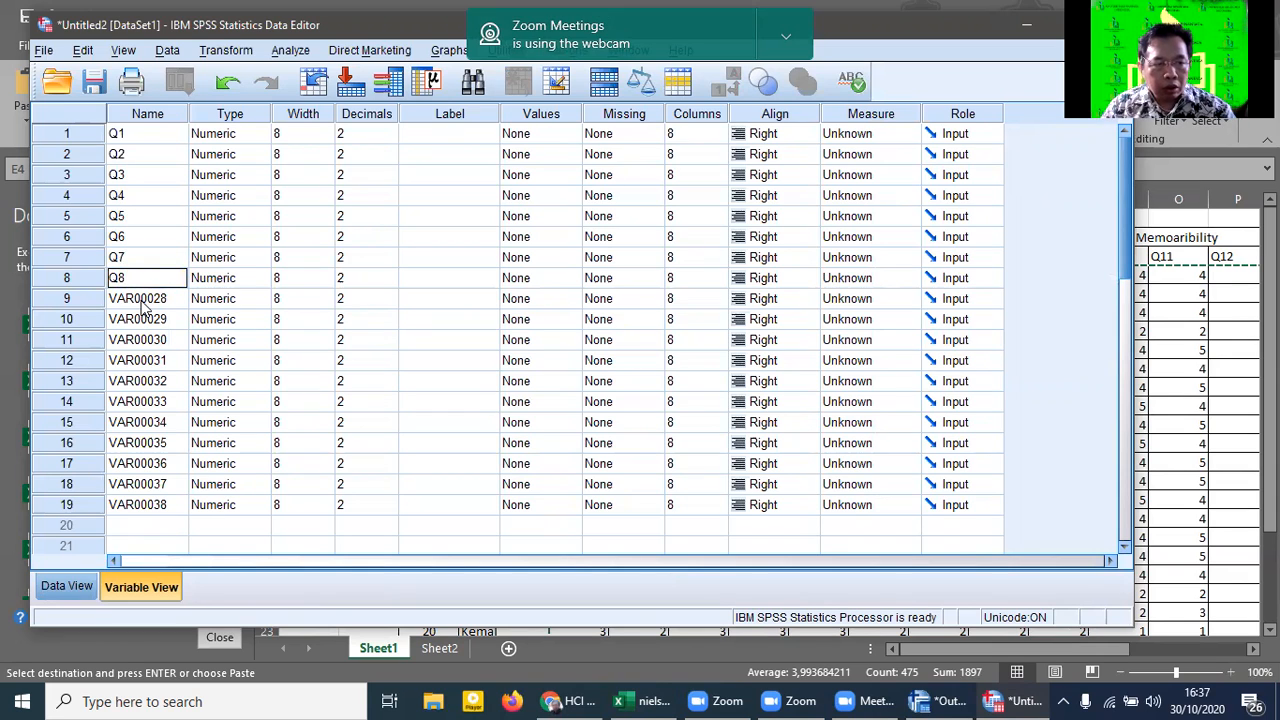
# Step: Rename the variables in rows 9 to 12 as Q9, Q10, Q11 and Q12
pyautogui.click(143, 305)
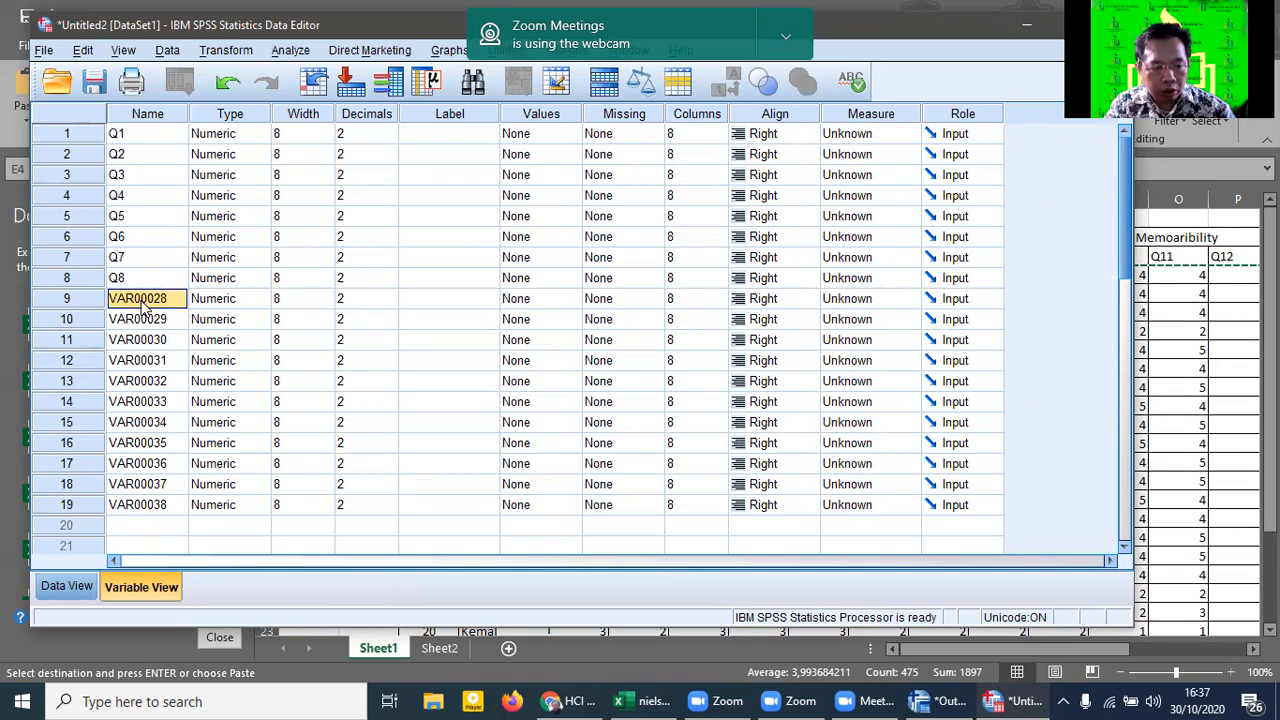
pyautogui.write('Q9')
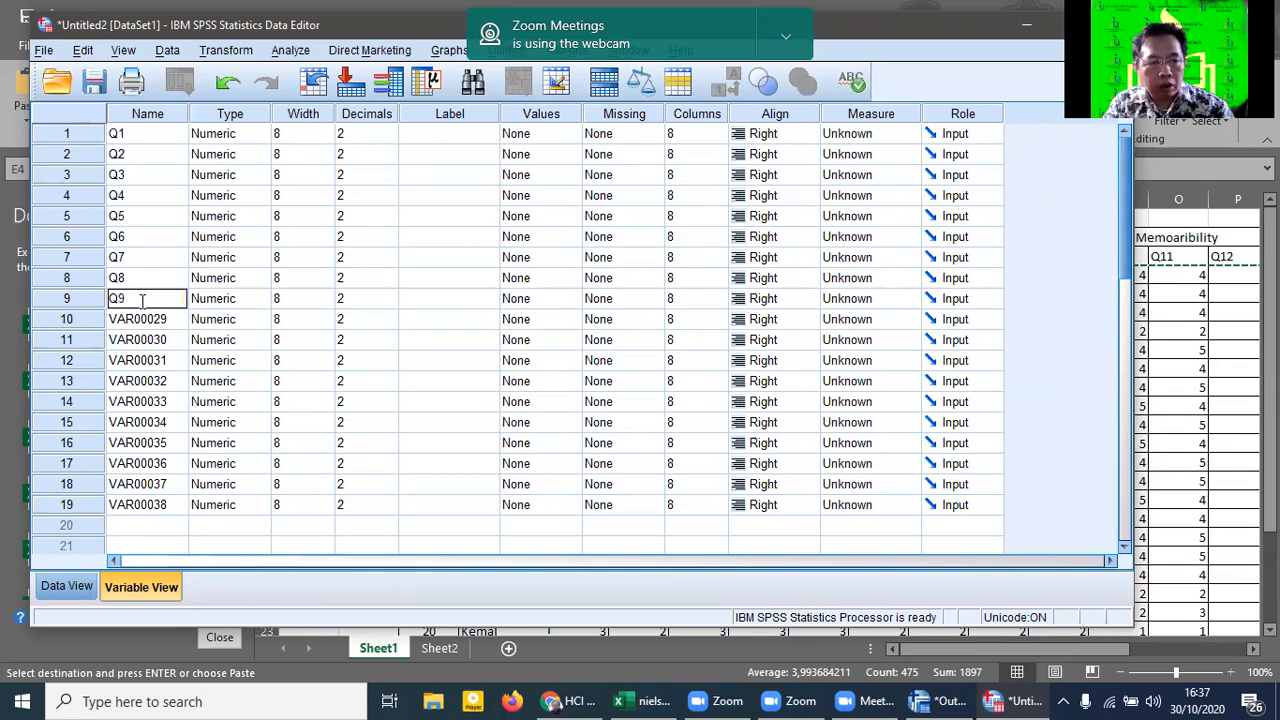
pyautogui.click(134, 320)
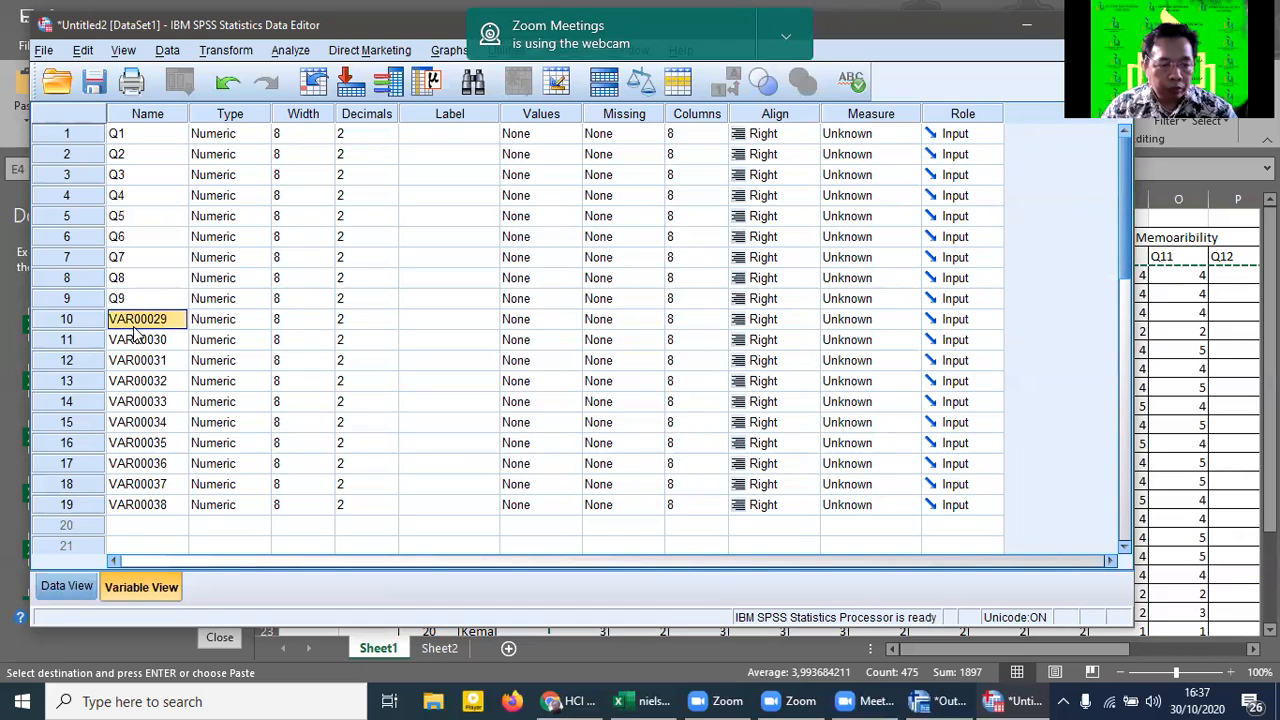
pyautogui.write('Q10')
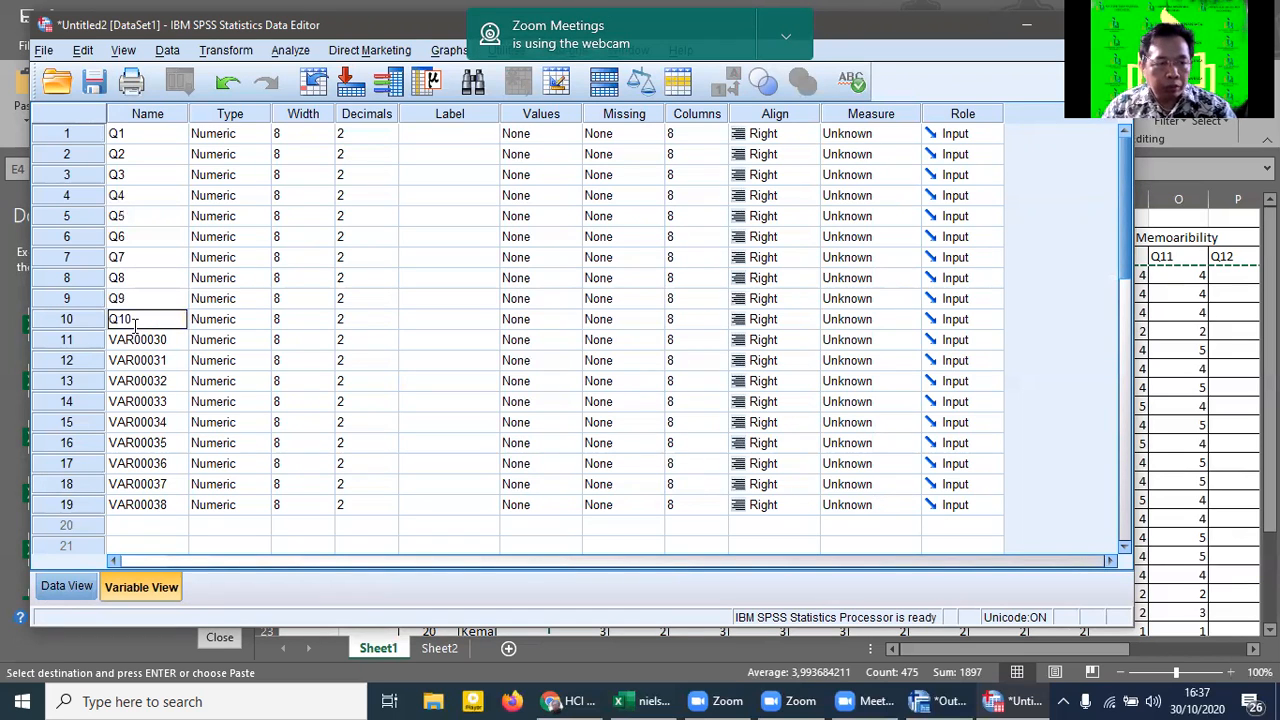
pyautogui.click(128, 341)
pyautogui.write('Q11')
pyautogui.click(143, 366)
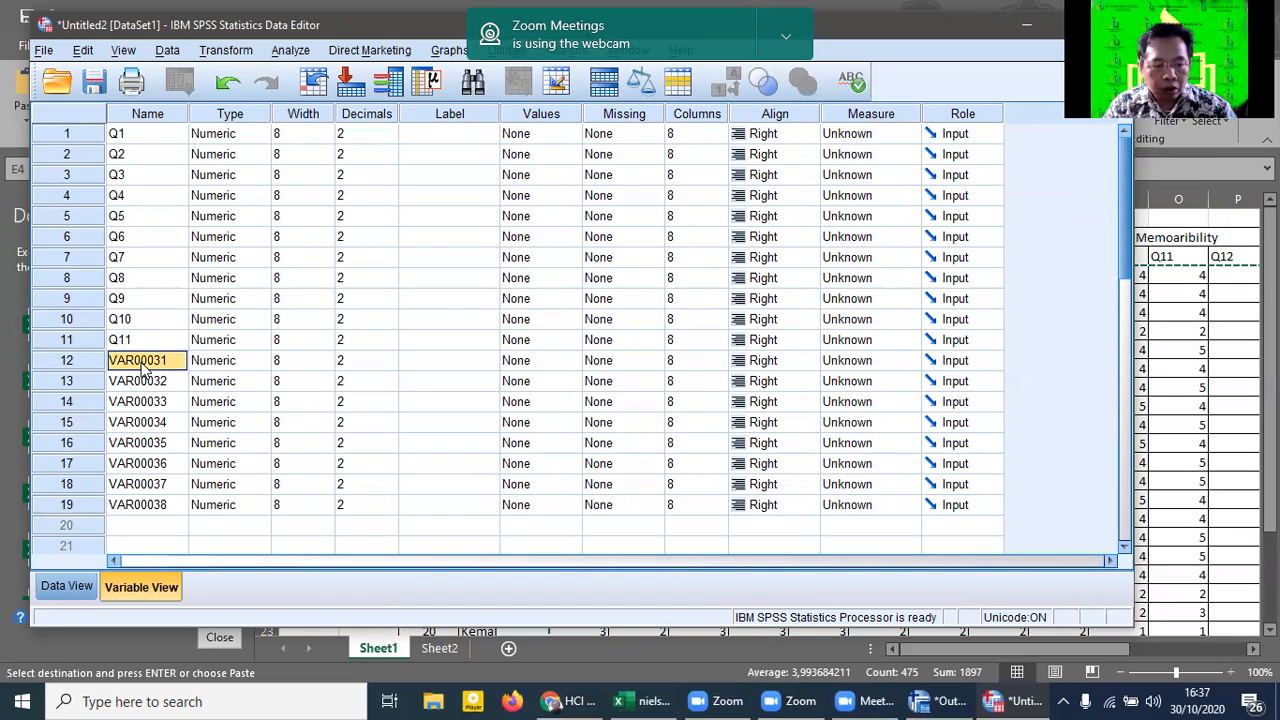
pyautogui.write('Q12')
# Step: Rename the variables in rows 13 to 16 as Q13, Q14, Q15 and Q16
pyautogui.click(126, 386)
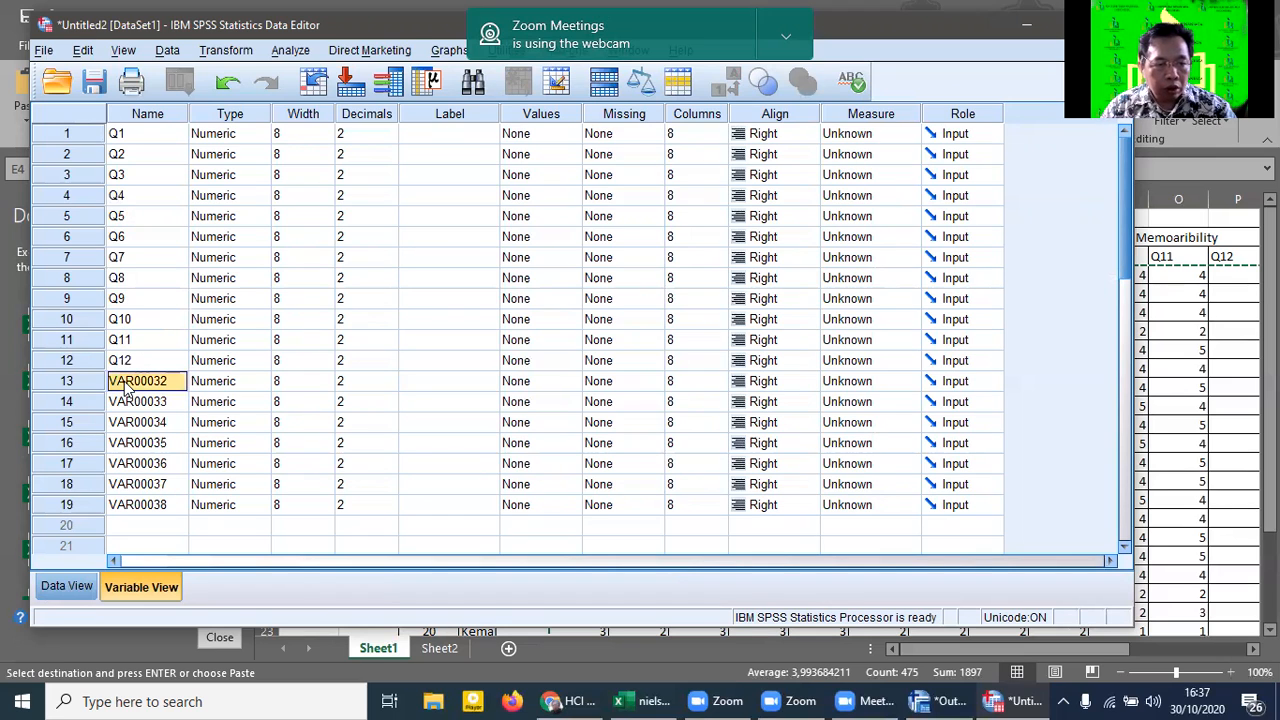
pyautogui.write('Q')
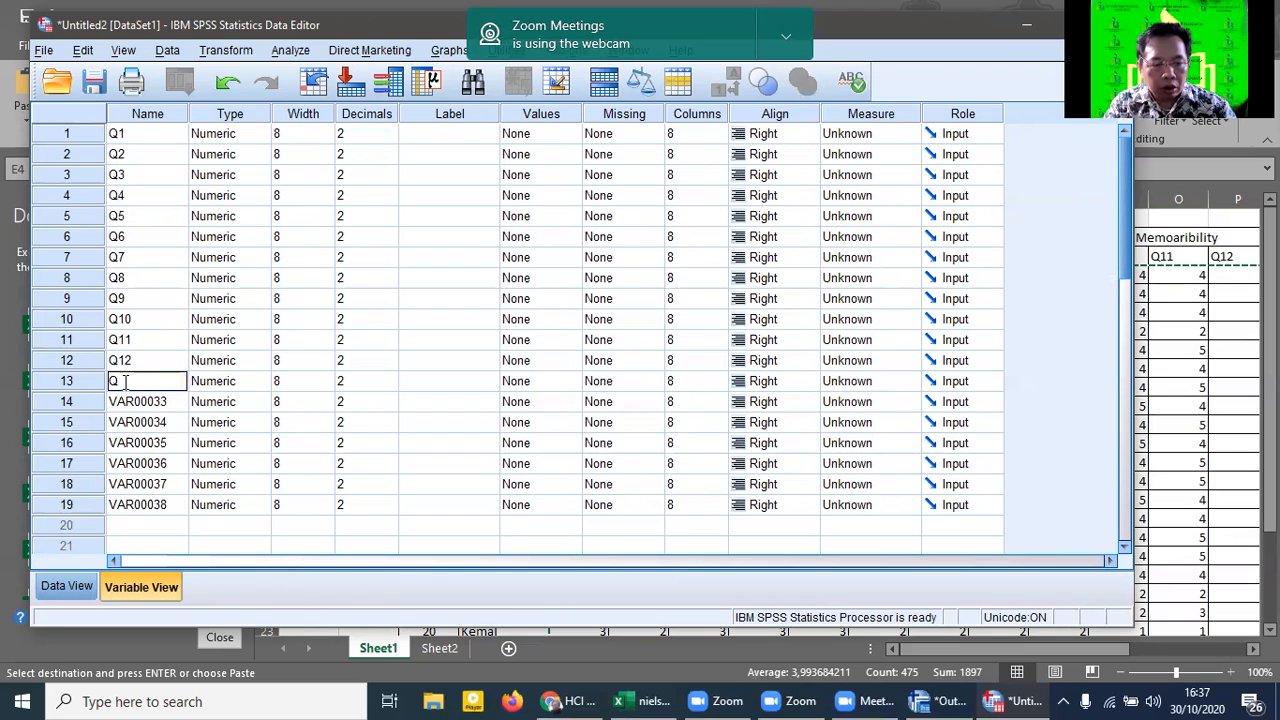
pyautogui.write('13')
pyautogui.press('Return')
pyautogui.write('Q14')
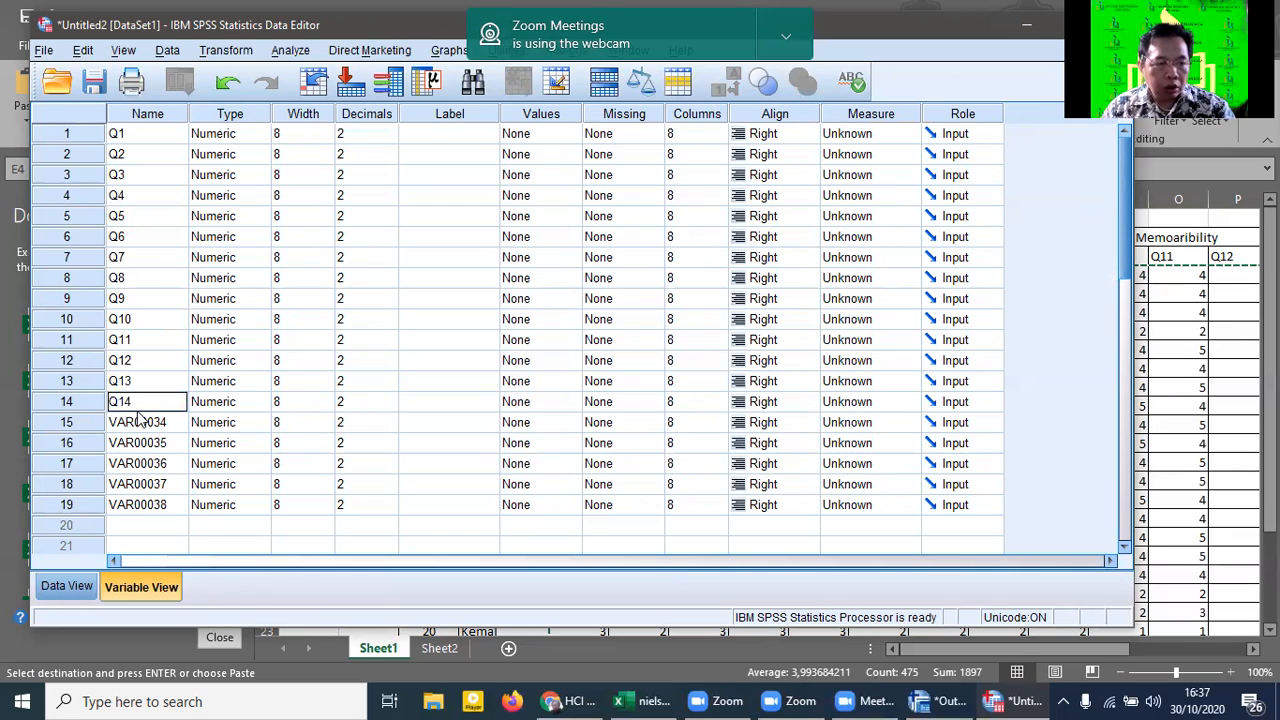
pyautogui.press('Return')
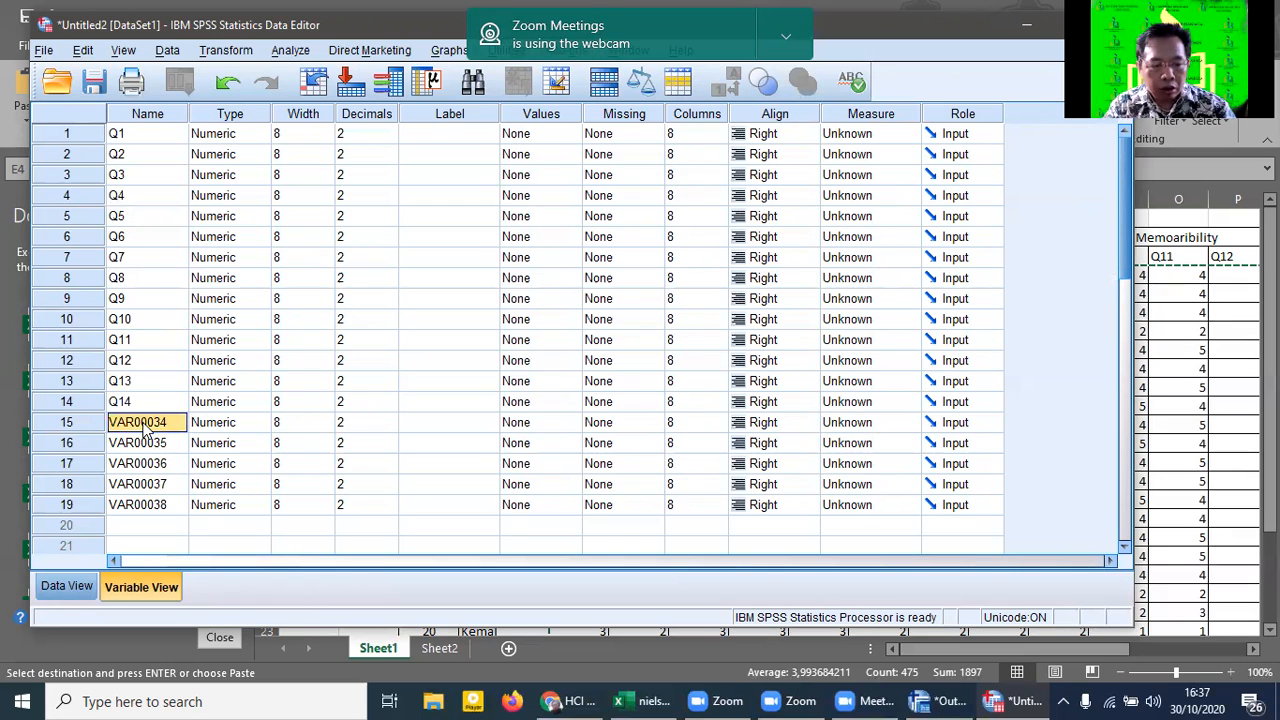
pyautogui.write('Q15')
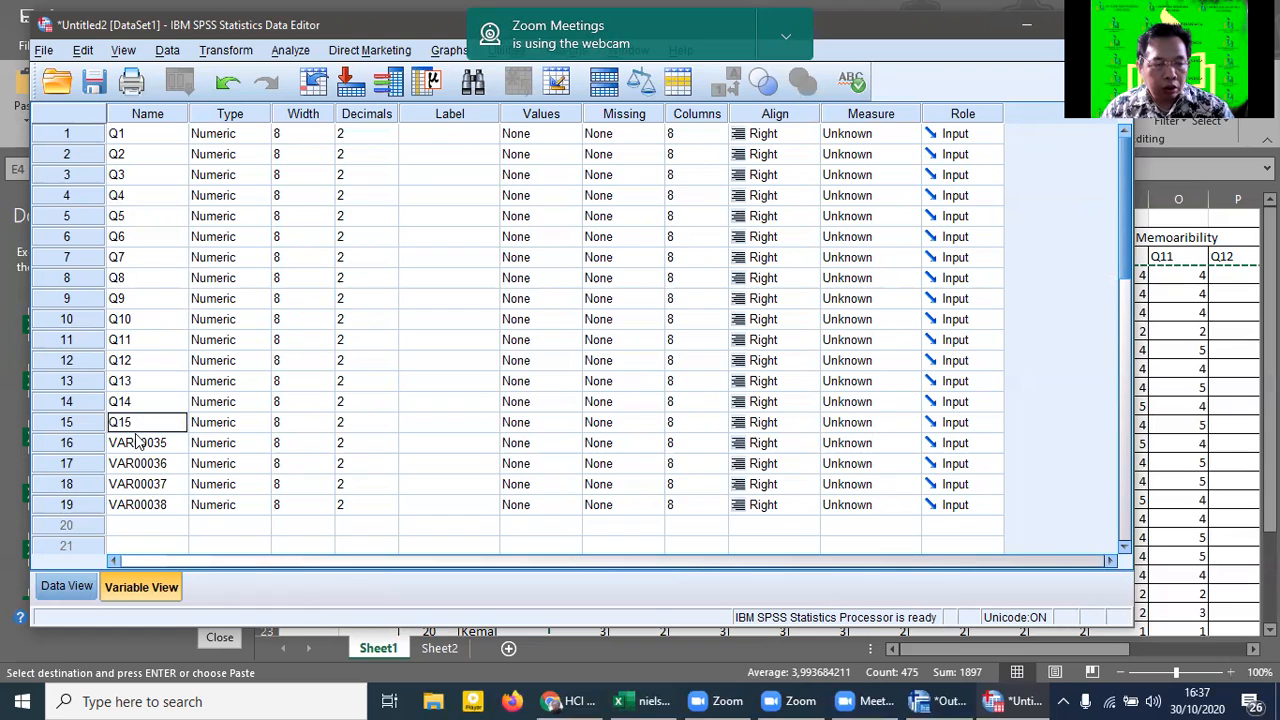
pyautogui.click(138, 442)
pyautogui.write('Q16')
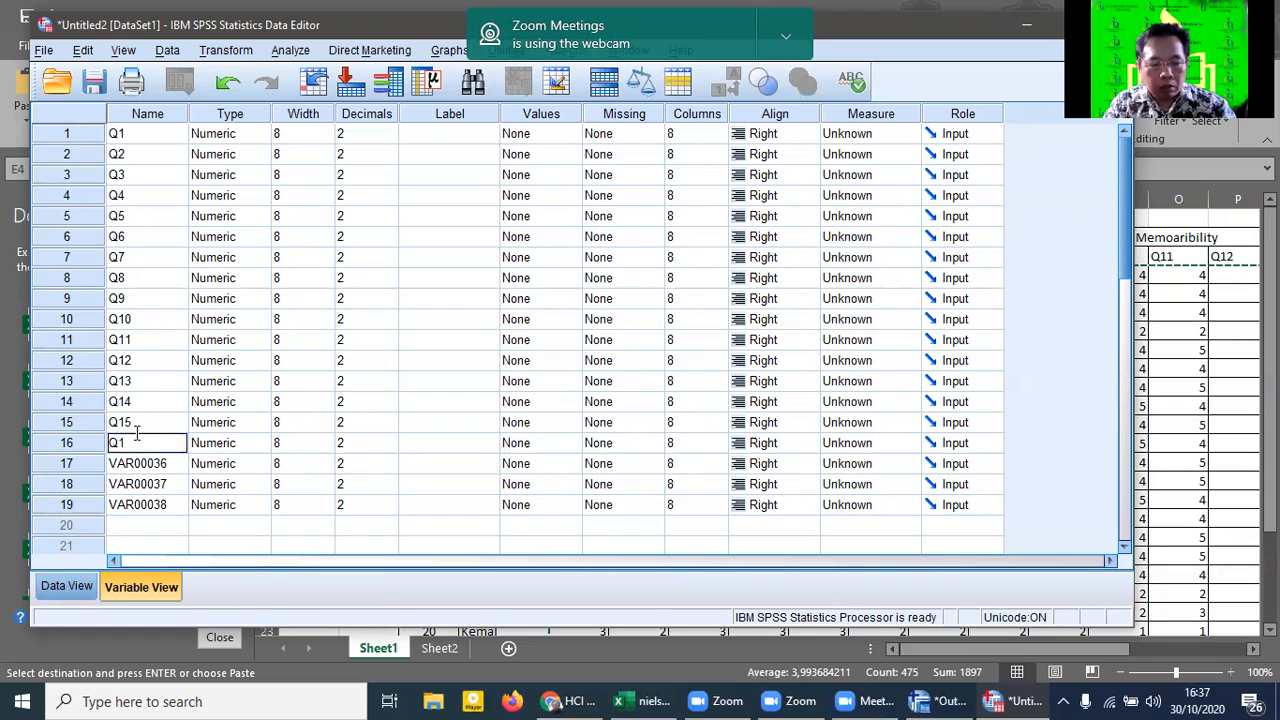
# Step: Rename the last three variables, in rows 17 to 19, as Q17, Q18 and Q19
pyautogui.click(147, 466)
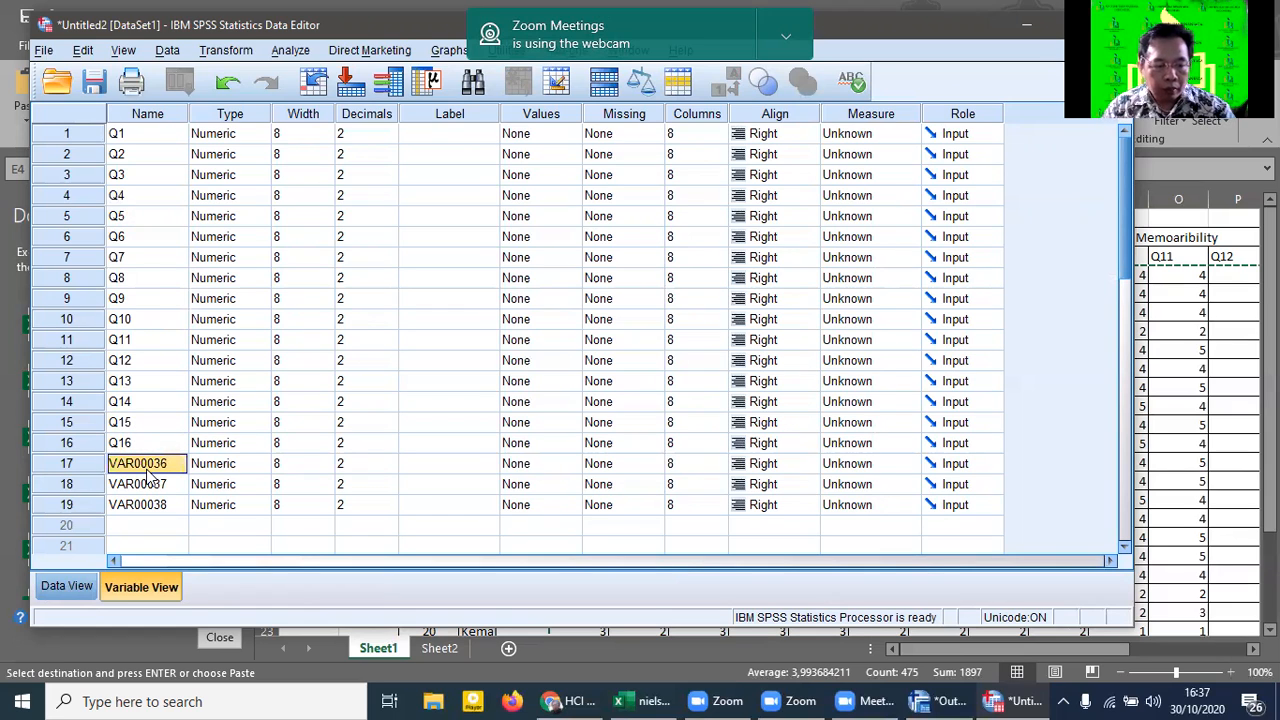
pyautogui.write('Q17')
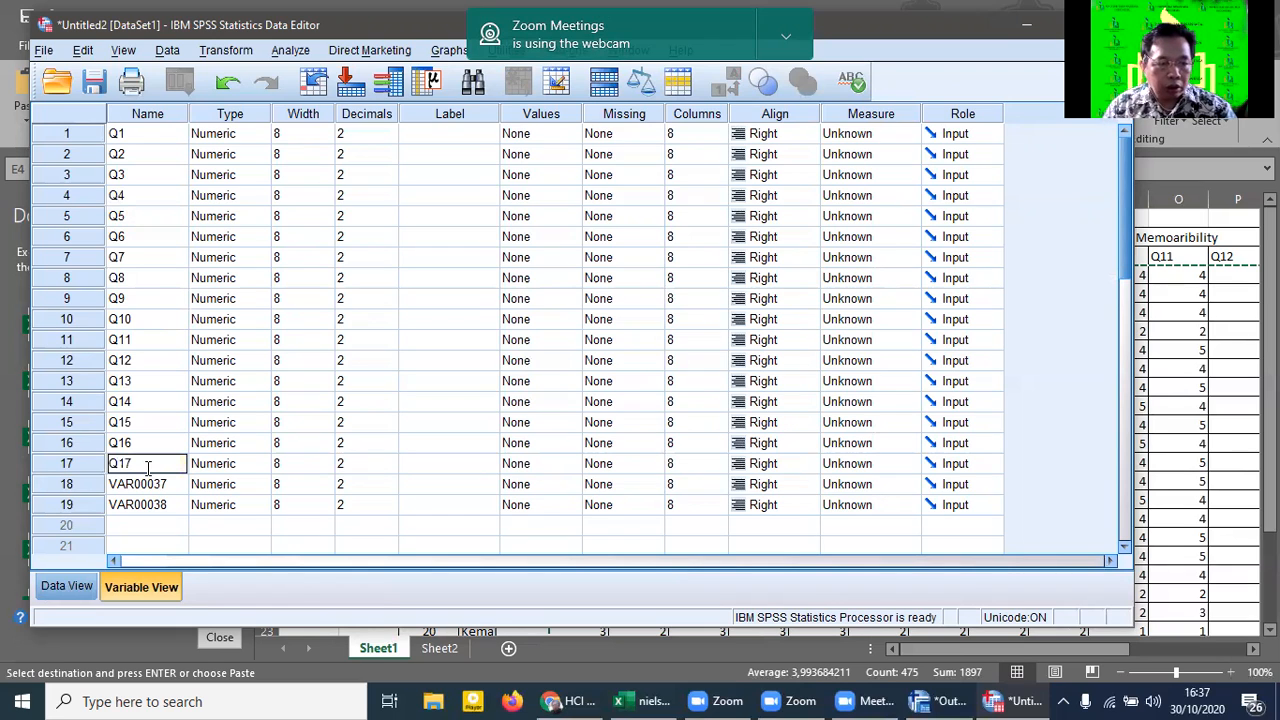
pyautogui.click(146, 484)
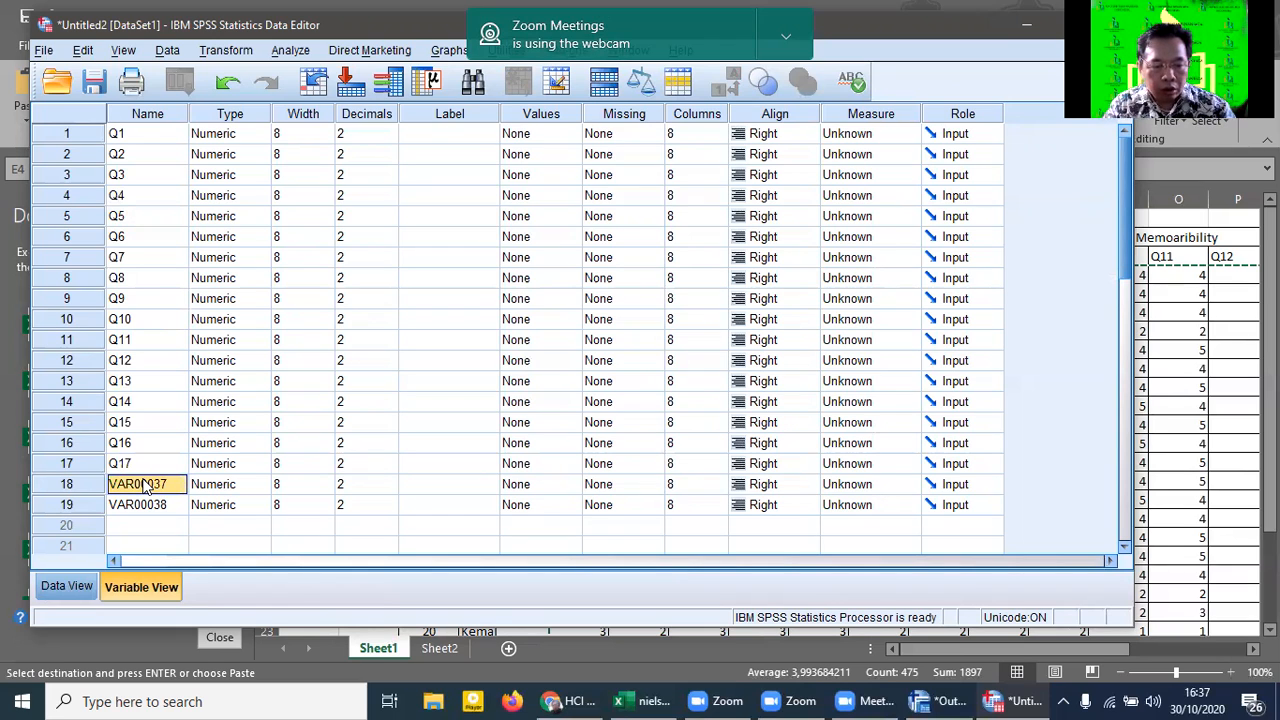
pyautogui.write('Q18')
pyautogui.click(148, 506)
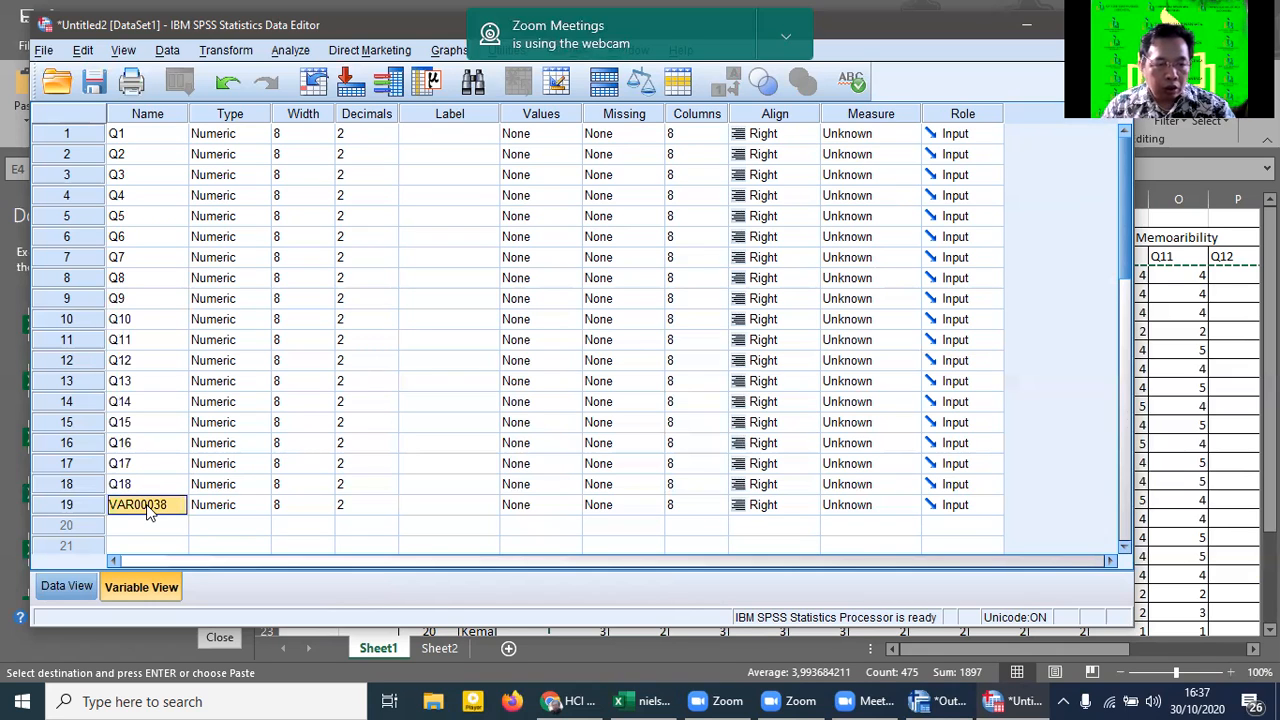
pyautogui.write('Q19')
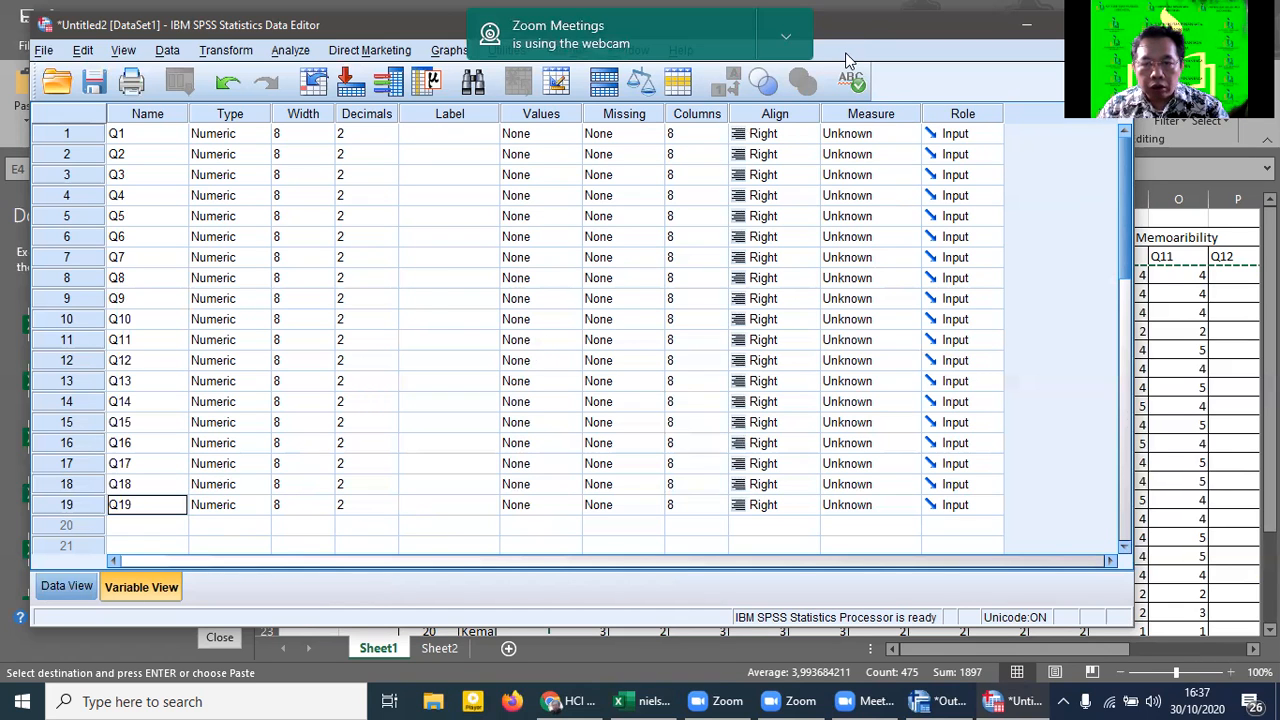
# Step: Return to the Excel sheet and examine the question numbering and category headings from Q1 through the Skor total column
pyautogui.click(1027, 24)
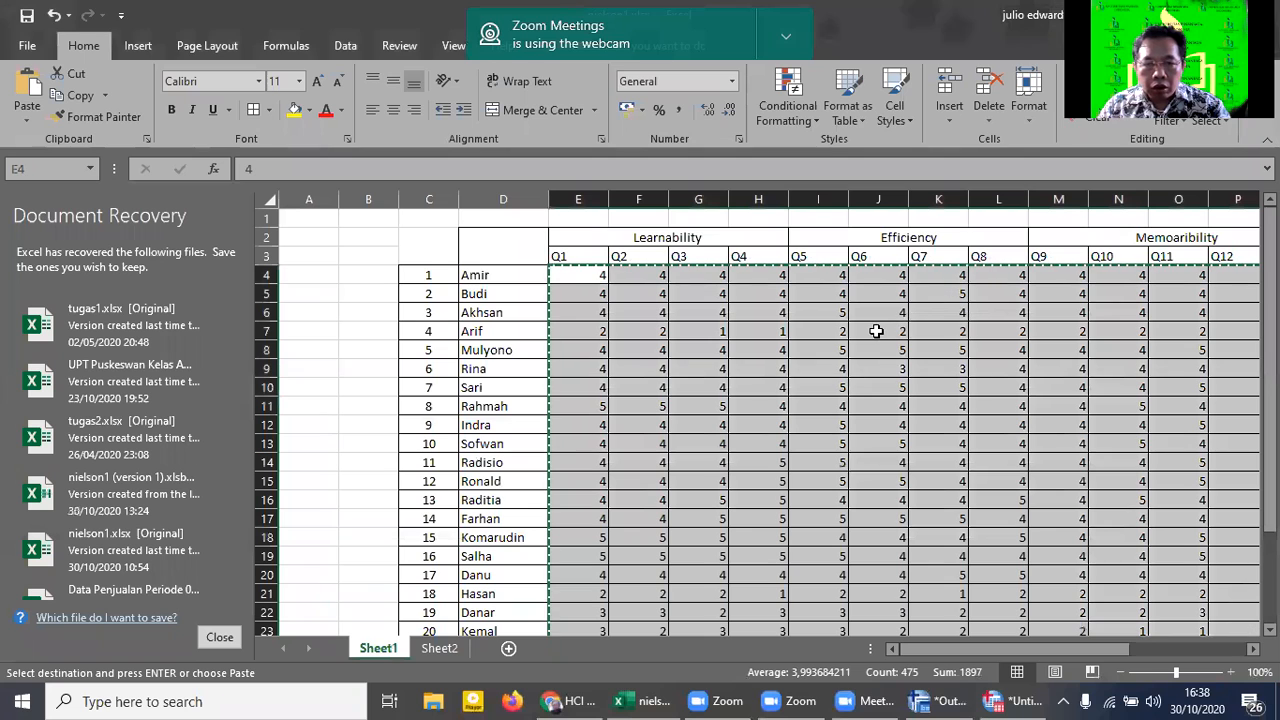
pyautogui.press('Right')
pyautogui.press('Right')
pyautogui.press('Right')
pyautogui.press('Right')
pyautogui.press('Right')
pyautogui.press('Right')
pyautogui.press('Right')
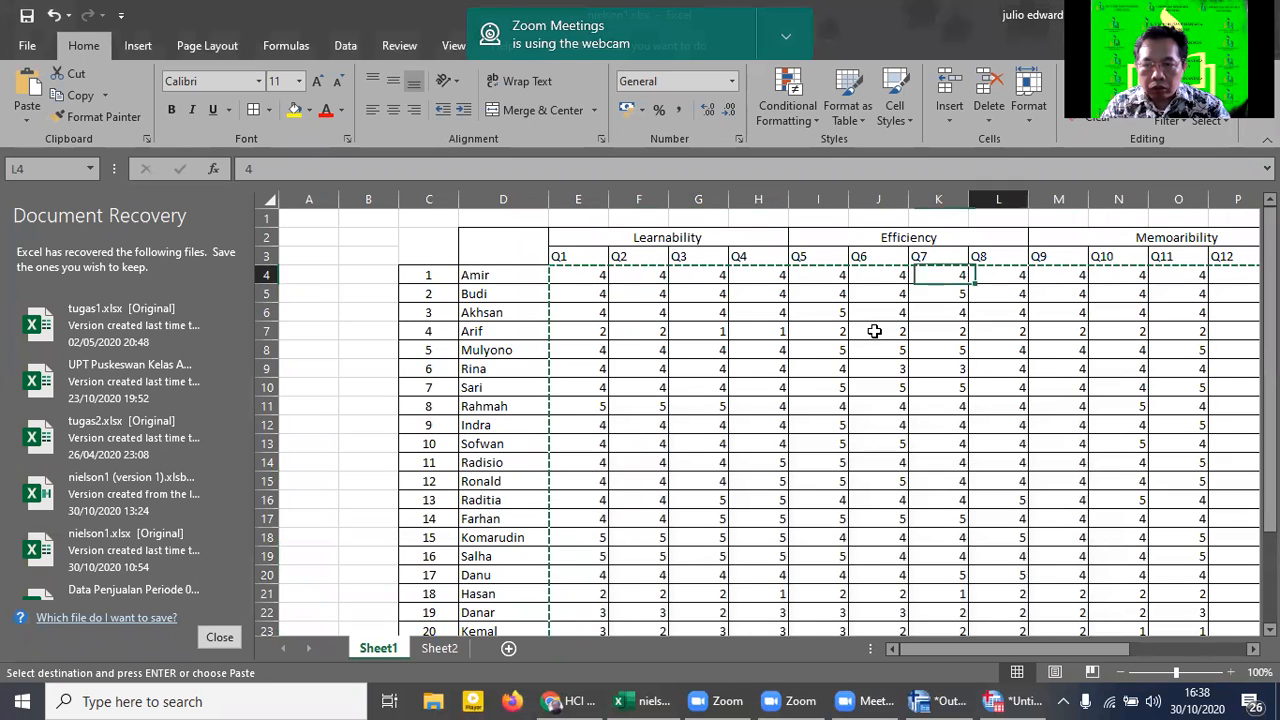
pyautogui.press('Right')
pyautogui.press('Right')
pyautogui.press('Right')
pyautogui.press('Right')
pyautogui.press('Right')
pyautogui.press('Right')
pyautogui.press('Right')
pyautogui.press('Right')
pyautogui.press('Right')
pyautogui.press('Right')
pyautogui.press('Right')
pyautogui.press('Right')
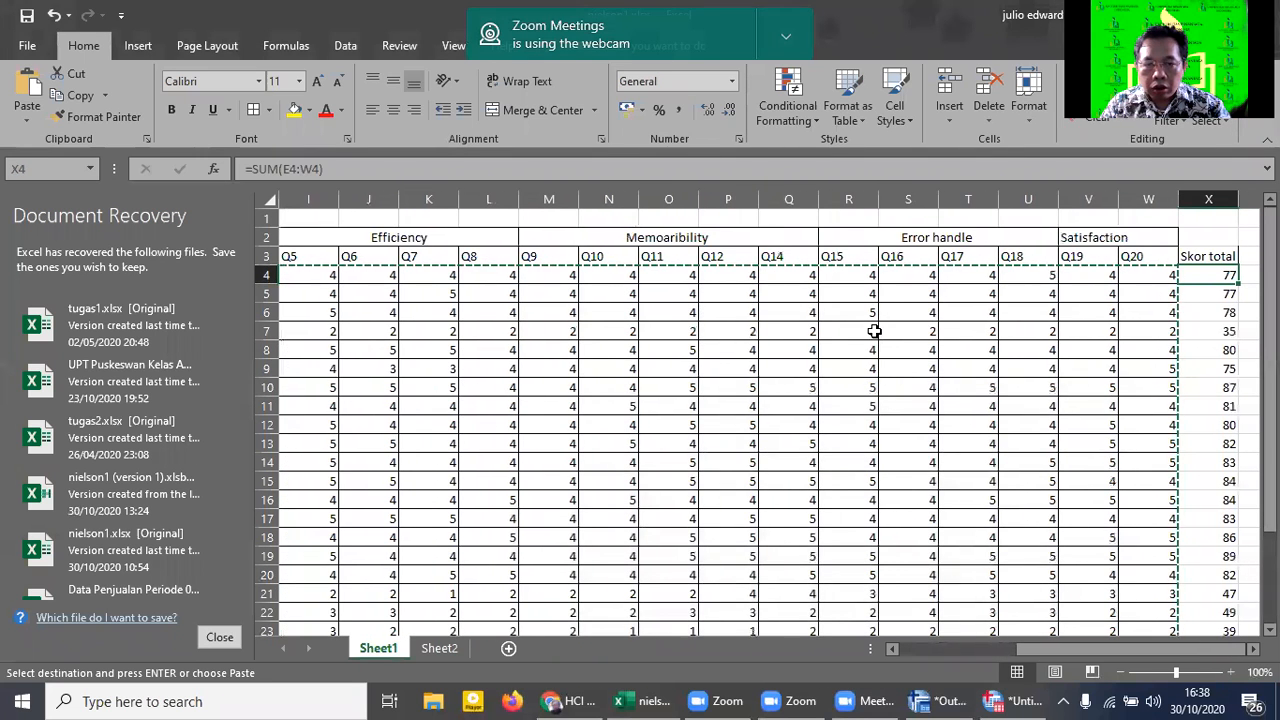
pyautogui.press('Left')
pyautogui.press('Left')
pyautogui.press('Left')
pyautogui.press('Left')
pyautogui.press('Left')
pyautogui.press('Left')
pyautogui.press('Left')
pyautogui.press('Left')
pyautogui.press('Left')
pyautogui.press('Left')
pyautogui.press('Left')
pyautogui.press('Left')
pyautogui.press('Left')
pyautogui.press('Left')
pyautogui.press('Left')
pyautogui.press('Left')
pyautogui.press('Left')
pyautogui.press('Left')
pyautogui.press('Left')
pyautogui.press('Left')
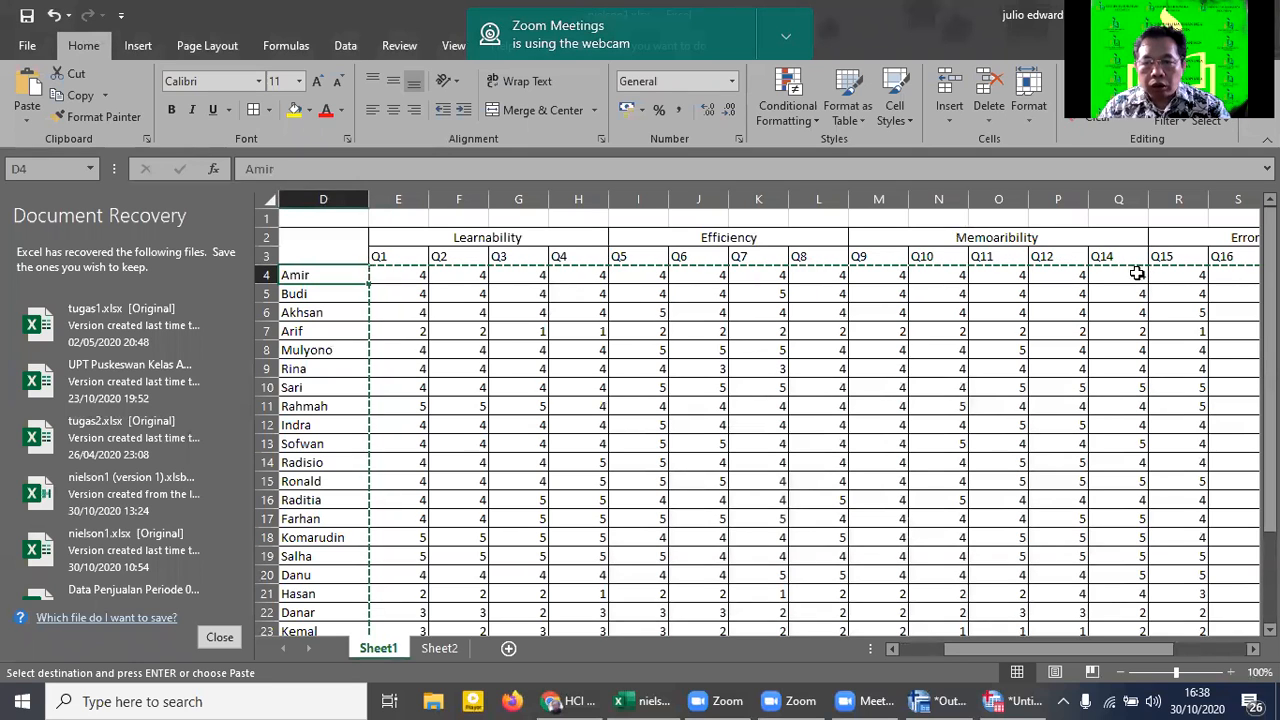
# Step: Return to the SPSS data editor and examine the scores under the renamed variables and the variable definitions
pyautogui.click(1098, 258)
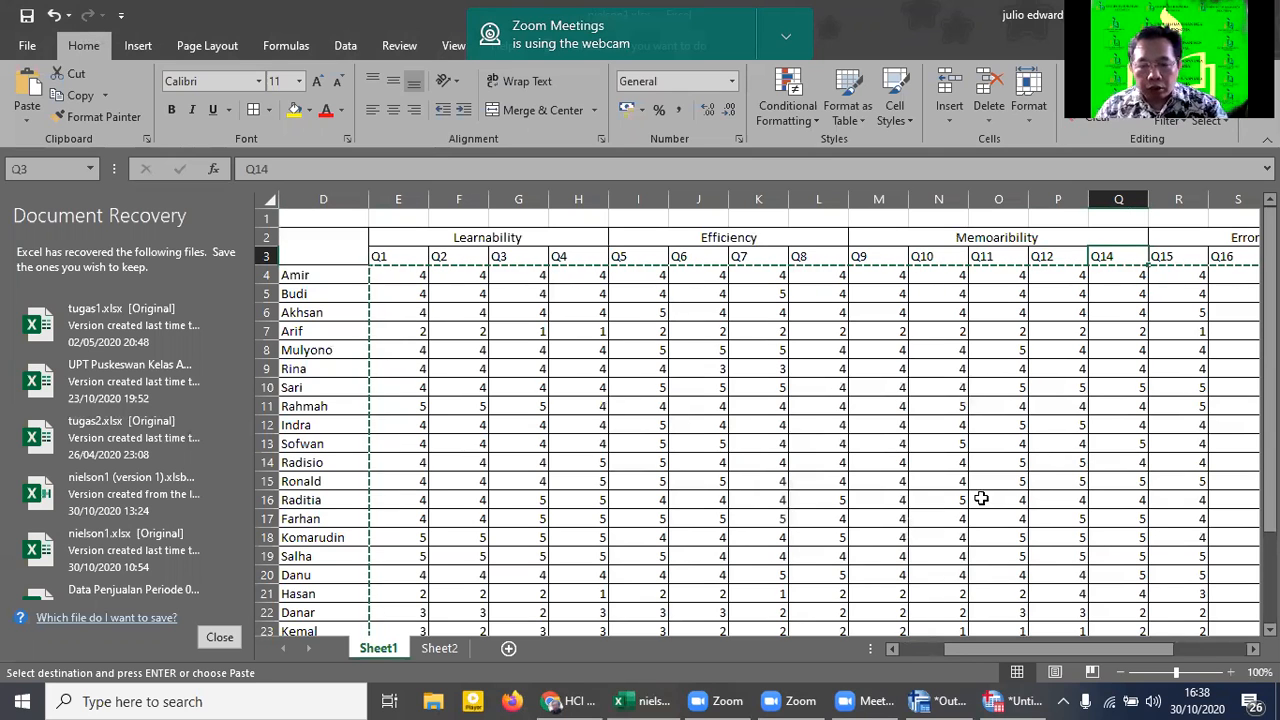
pyautogui.click(990, 700)
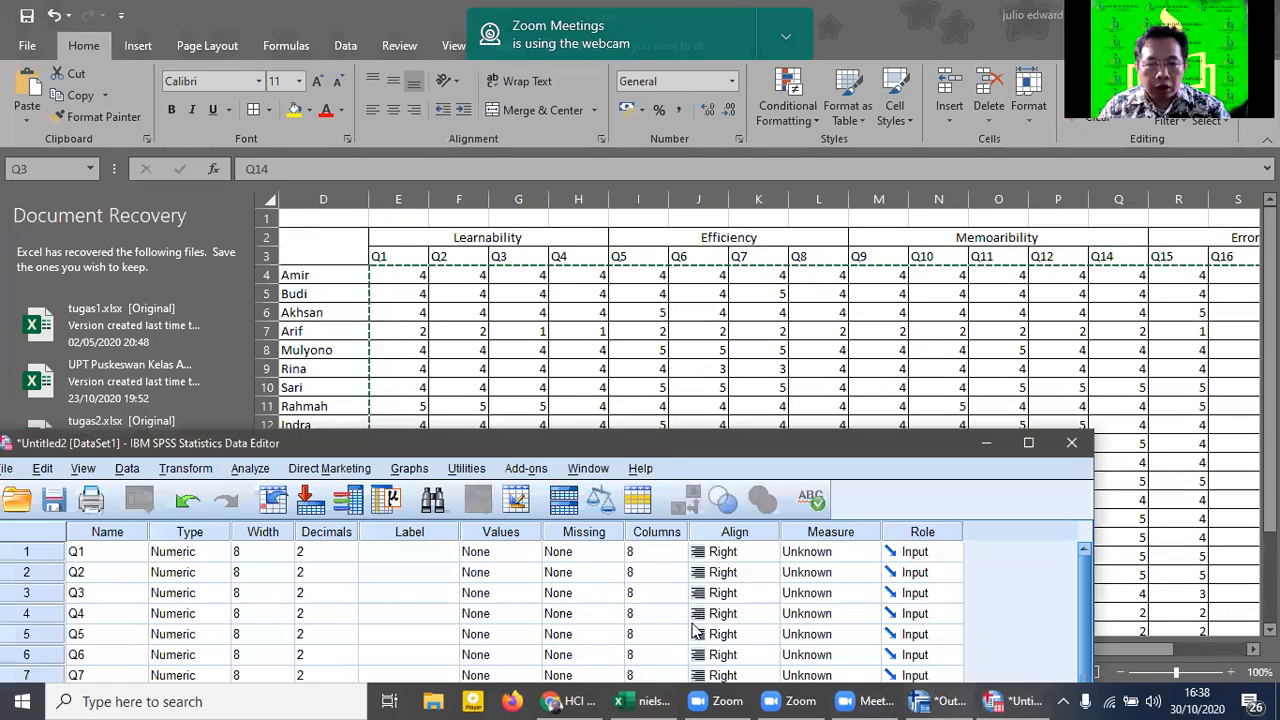
pyautogui.moveTo(682, 443); pyautogui.dragTo(816, 93)
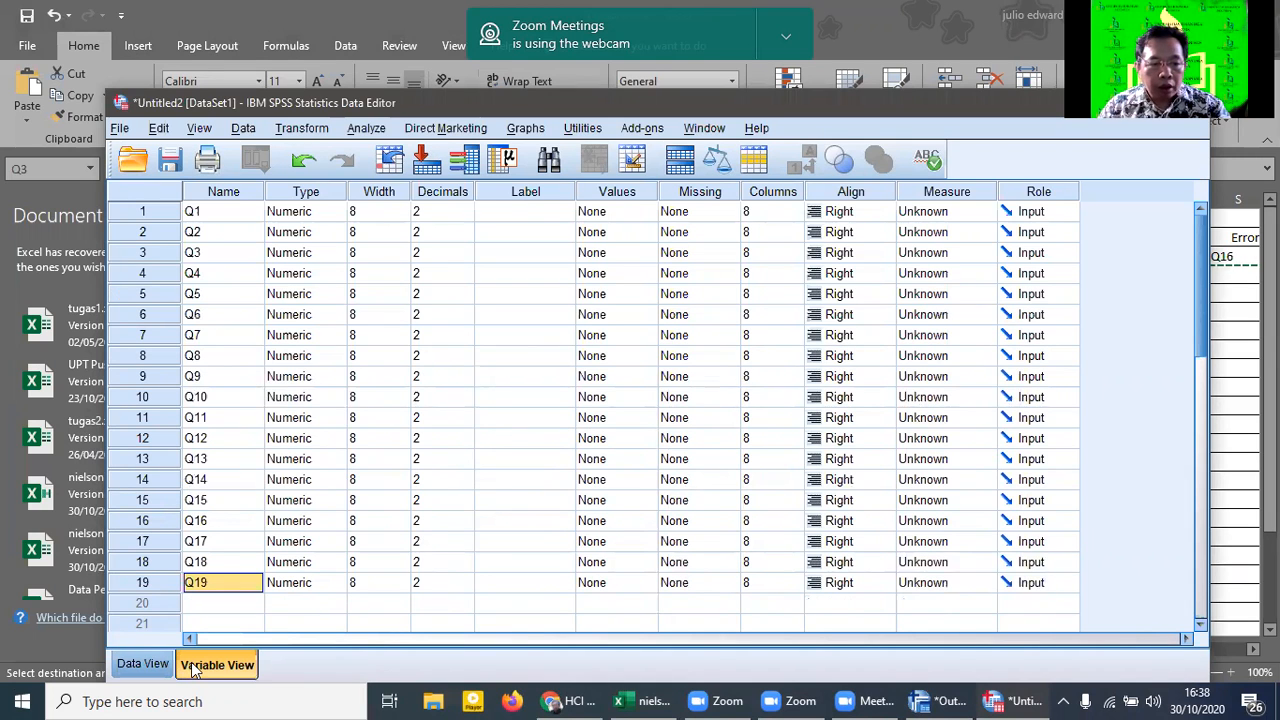
pyautogui.click(142, 664)
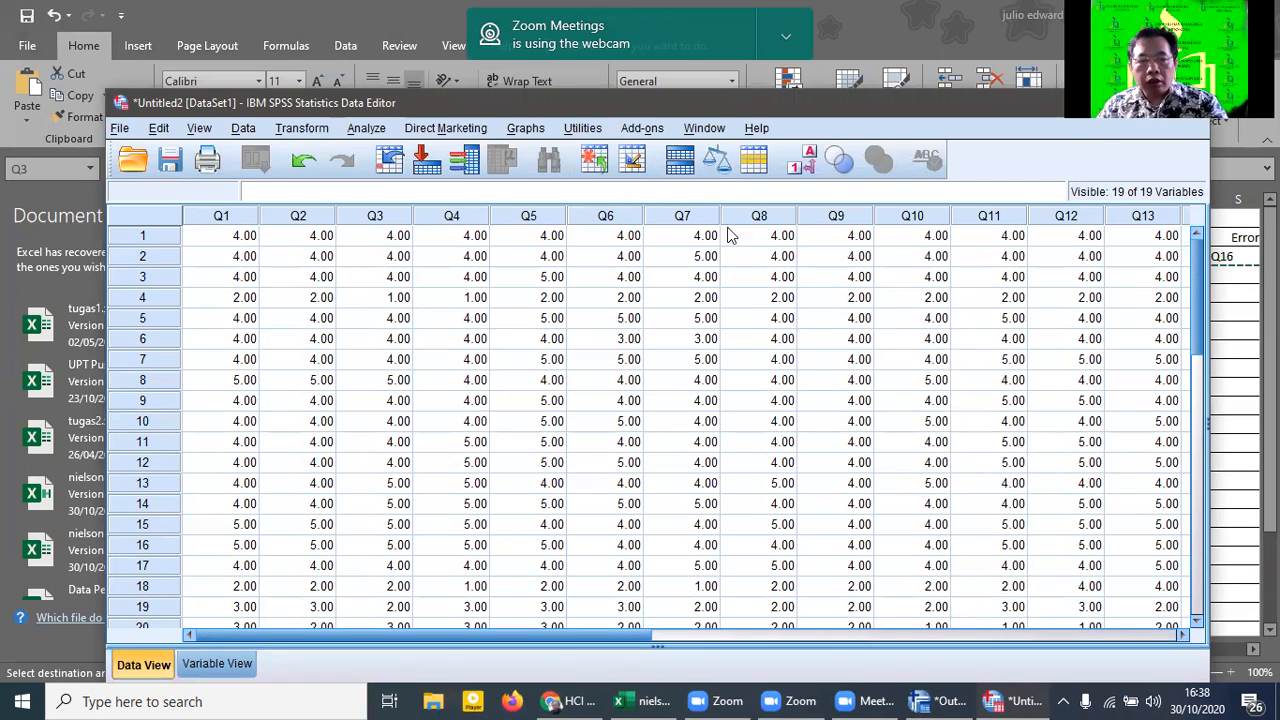
pyautogui.click(222, 663)
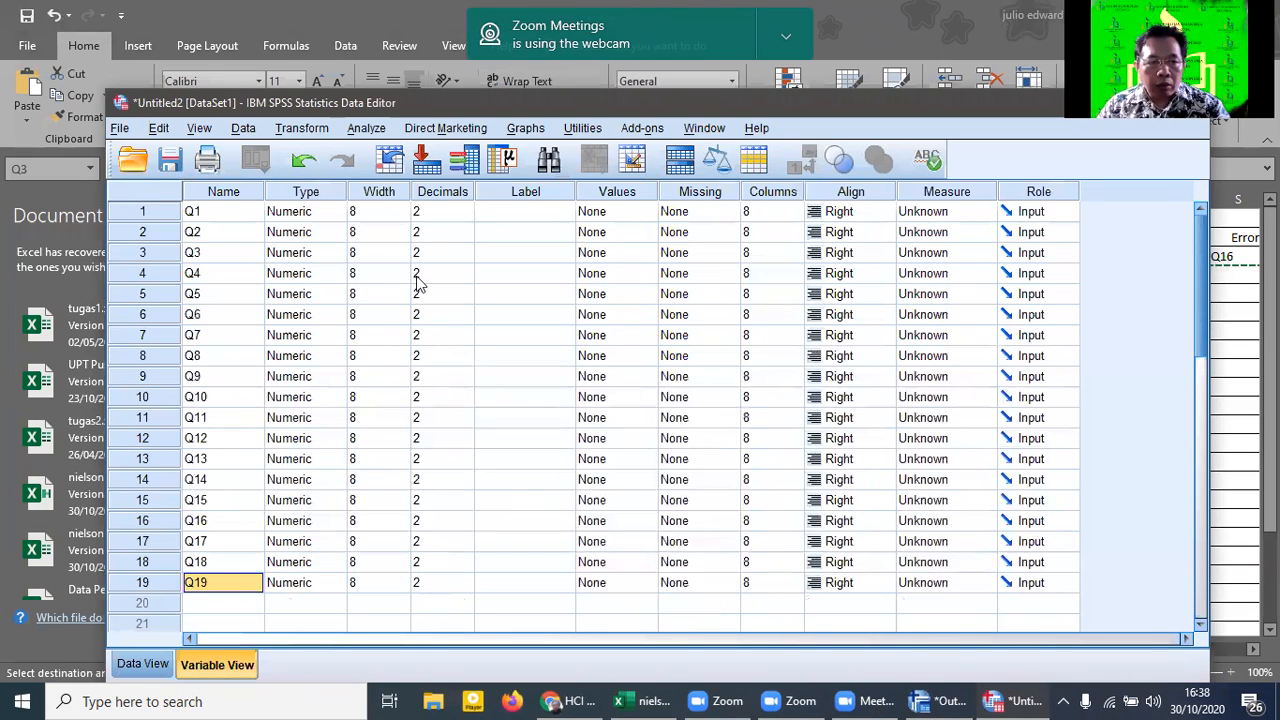
# Step: Set the number of decimals to 0 for the variables Q1, Q2, Q3 and Q4
pyautogui.click(441, 211)
pyautogui.click(465, 215)
pyautogui.click(465, 215)
pyautogui.click(450, 234)
pyautogui.click(465, 236)
pyautogui.click(465, 236)
pyautogui.click(460, 252)
pyautogui.click(465, 258)
pyautogui.click(465, 258)
pyautogui.click(463, 273)
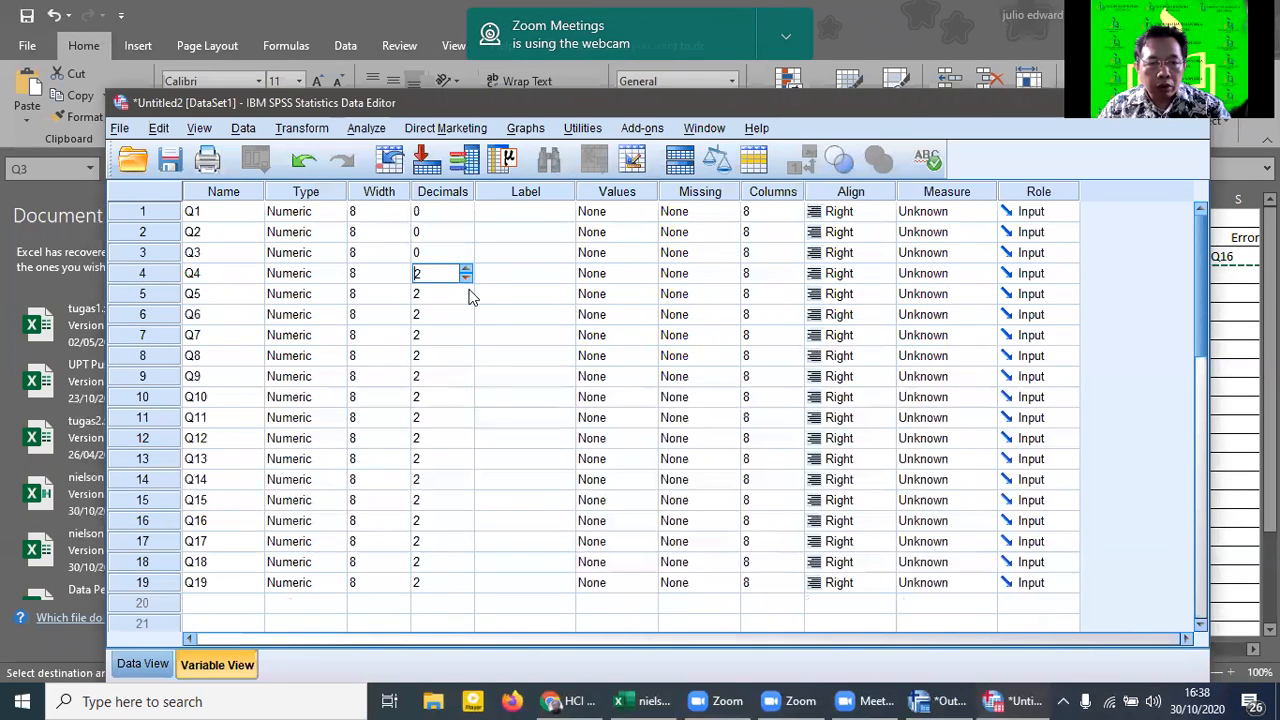
pyautogui.click(466, 278)
pyautogui.click(466, 278)
# Step: Set the number of decimals to 0 for the variables Q5, Q6, Q7 and Q8
pyautogui.click(460, 294)
pyautogui.click(465, 298)
pyautogui.click(465, 298)
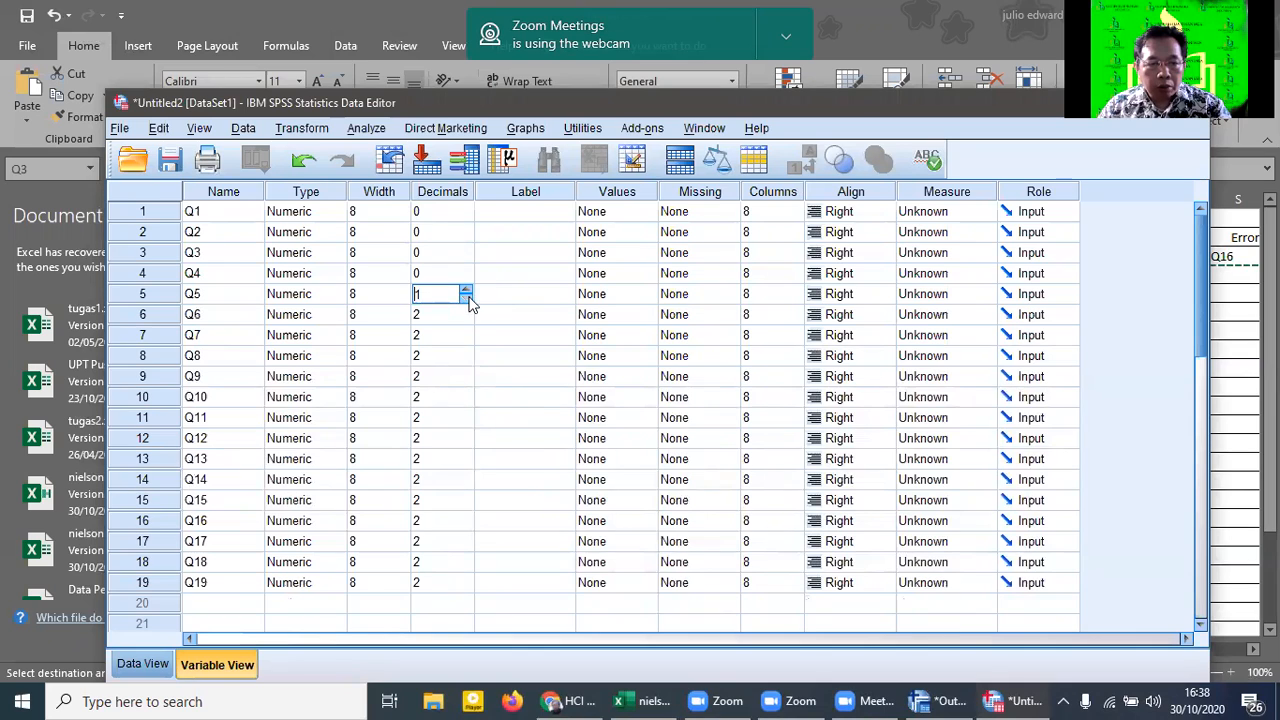
pyautogui.click(466, 315)
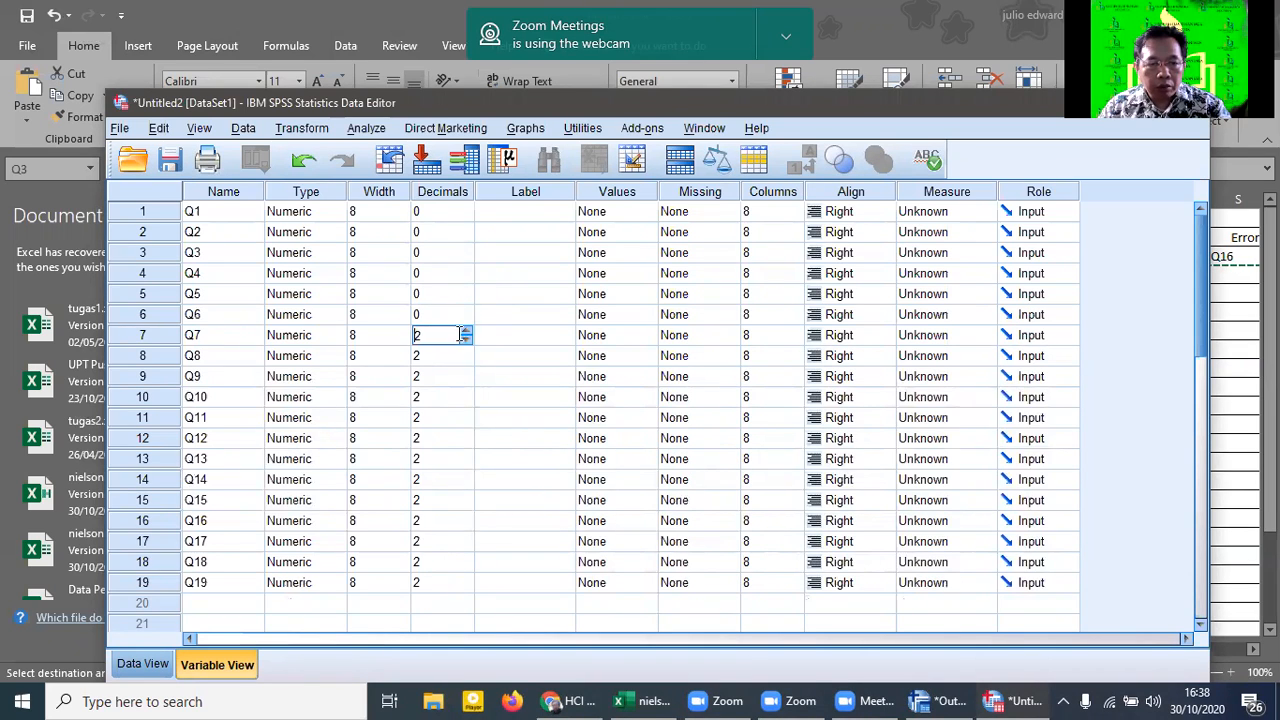
pyautogui.click(465, 341)
pyautogui.click(465, 341)
pyautogui.click(446, 362)
pyautogui.click(465, 360)
pyautogui.click(465, 360)
# Step: Set the number of decimals to 0 for the variables Q9, Q10, Q11 and Q12
pyautogui.click(448, 375)
pyautogui.click(466, 381)
pyautogui.click(466, 381)
pyautogui.click(452, 400)
pyautogui.click(466, 402)
pyautogui.click(466, 402)
pyautogui.click(460, 420)
pyautogui.click(465, 423)
pyautogui.click(465, 423)
pyautogui.click(452, 441)
pyautogui.click(465, 444)
pyautogui.click(465, 444)
# Step: Set the number of decimals to 0 for the variables Q13, Q14, Q15 and Q16
pyautogui.click(452, 461)
pyautogui.click(465, 464)
pyautogui.click(465, 464)
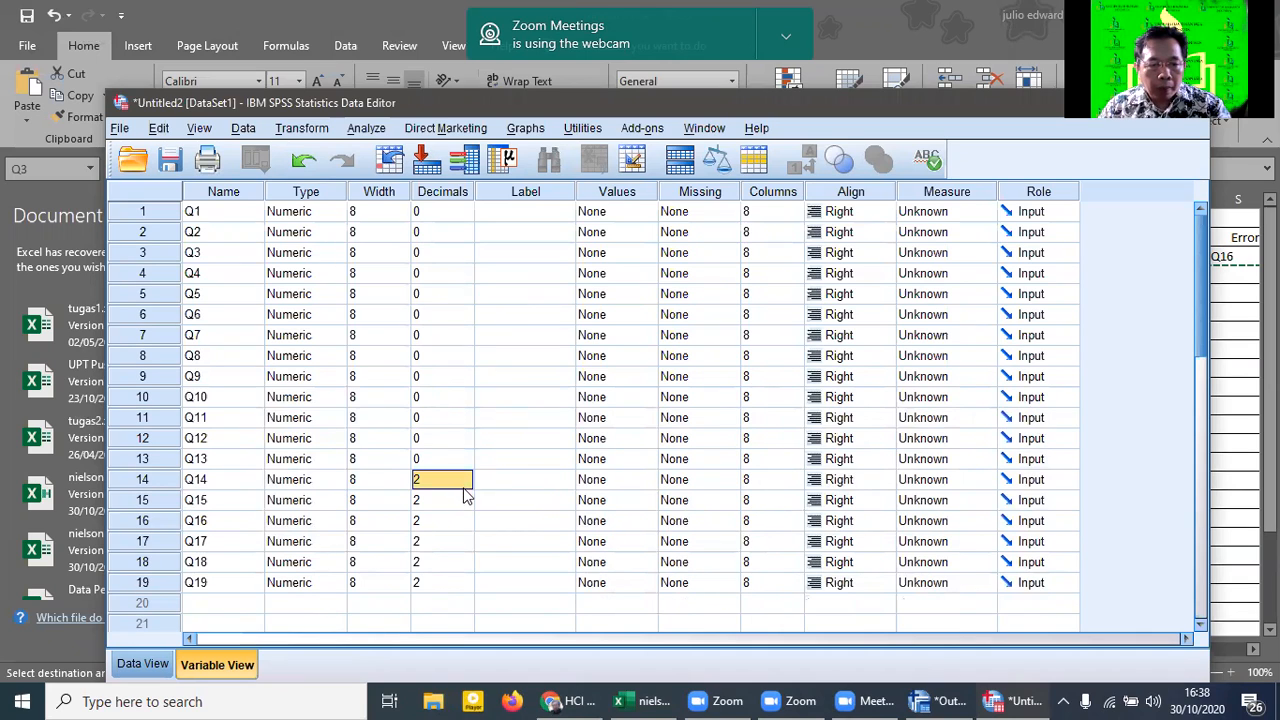
pyautogui.click(461, 482)
pyautogui.click(461, 482)
pyautogui.click(461, 482)
pyautogui.click(462, 500)
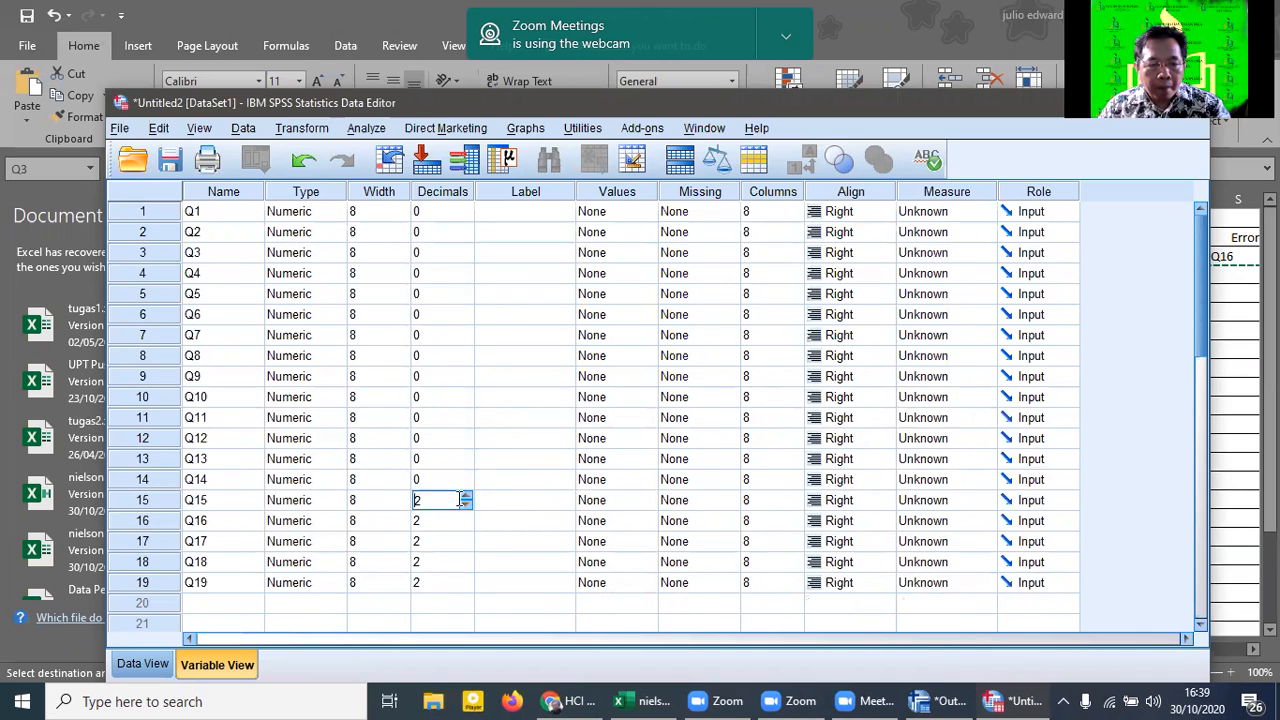
pyautogui.click(465, 505)
pyautogui.click(465, 505)
pyautogui.click(458, 521)
pyautogui.click(465, 524)
pyautogui.click(465, 524)
# Step: Set the number of decimals to 0 for the last three variables, Q17, Q18 and Q19
pyautogui.click(463, 545)
pyautogui.click(465, 546)
pyautogui.click(465, 550)
pyautogui.click(460, 562)
pyautogui.click(465, 566)
pyautogui.click(465, 566)
pyautogui.click(461, 583)
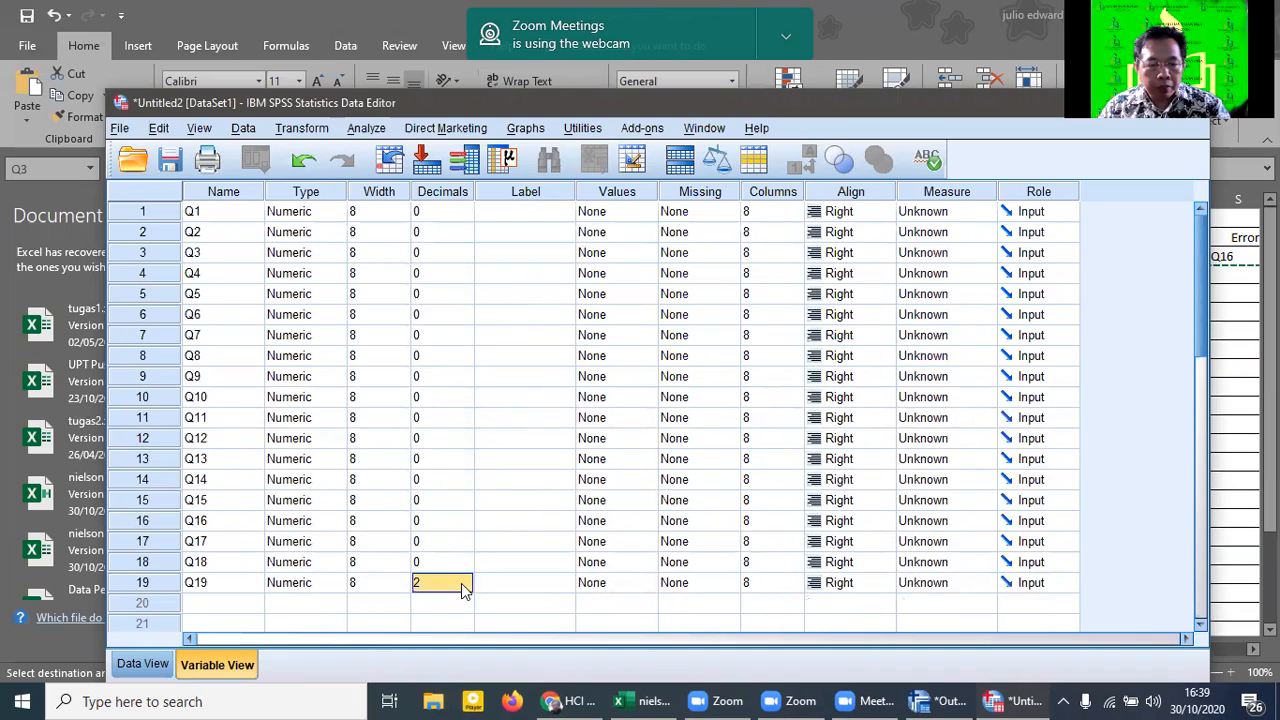
pyautogui.click(465, 587)
pyautogui.click(465, 587)
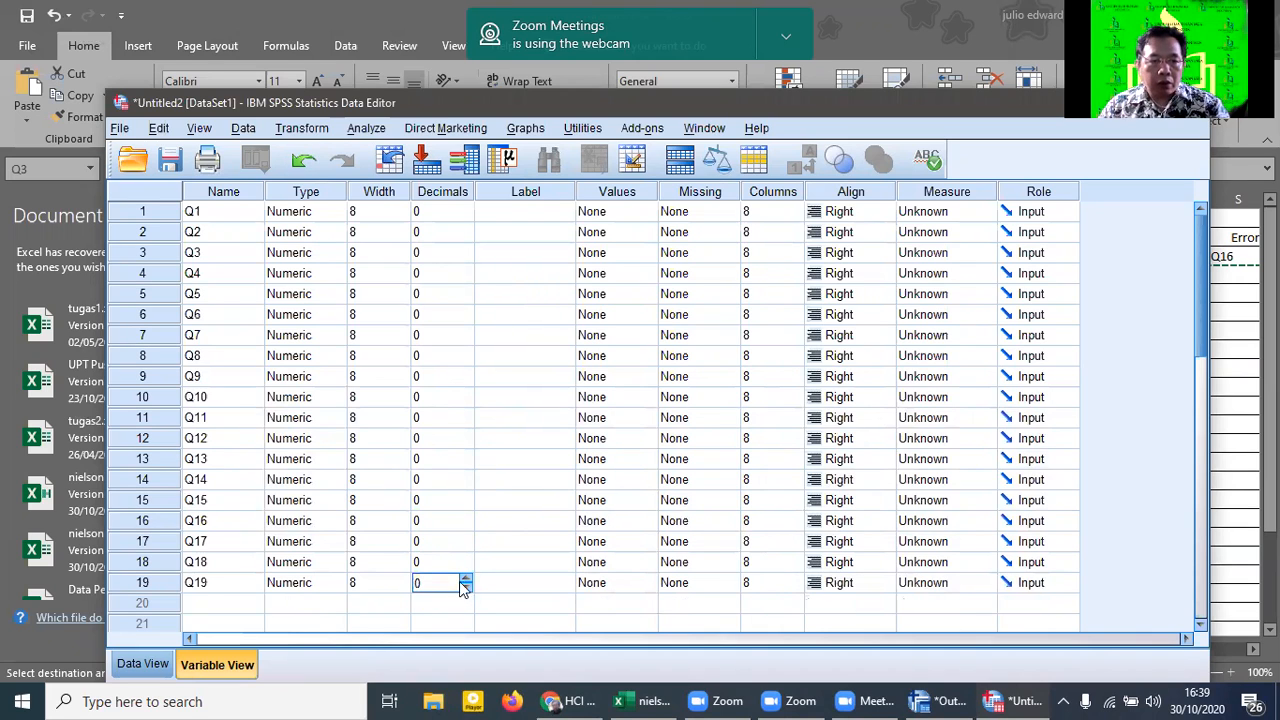
pyautogui.click(159, 583)
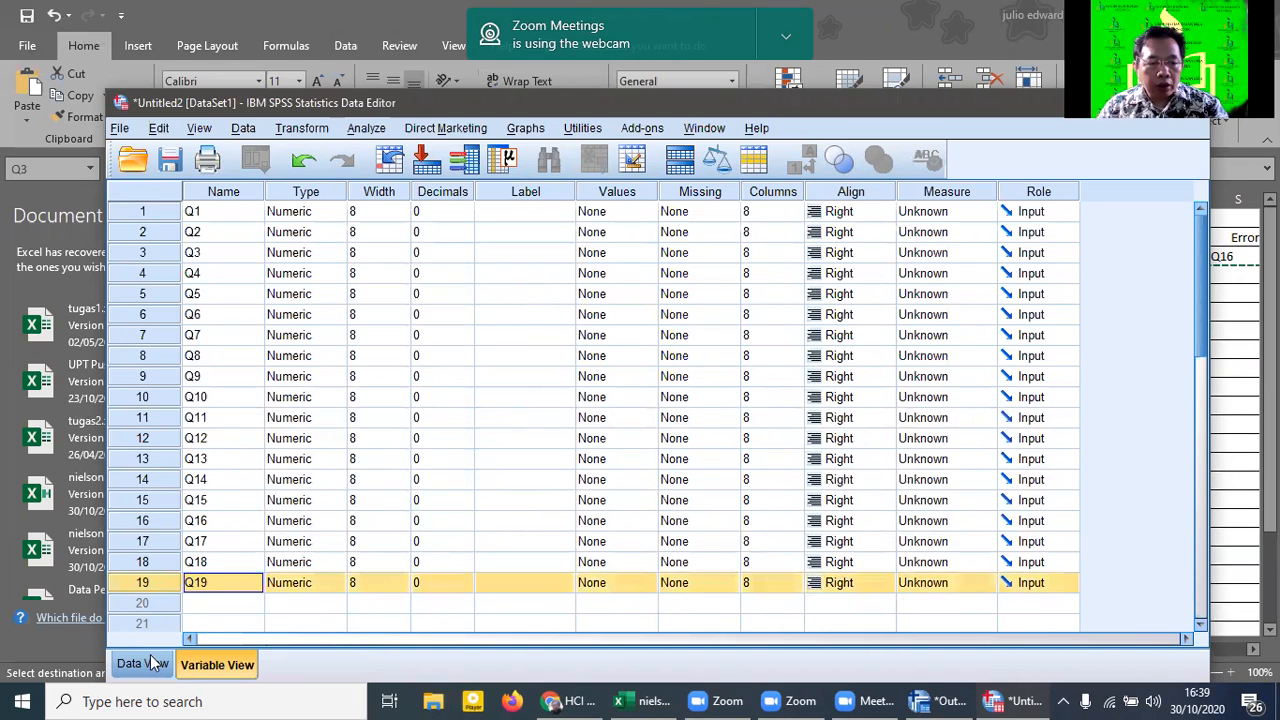
# Step: Examine the questionnaire scores in the data grid with the new decimal format
pyautogui.click(143, 664)
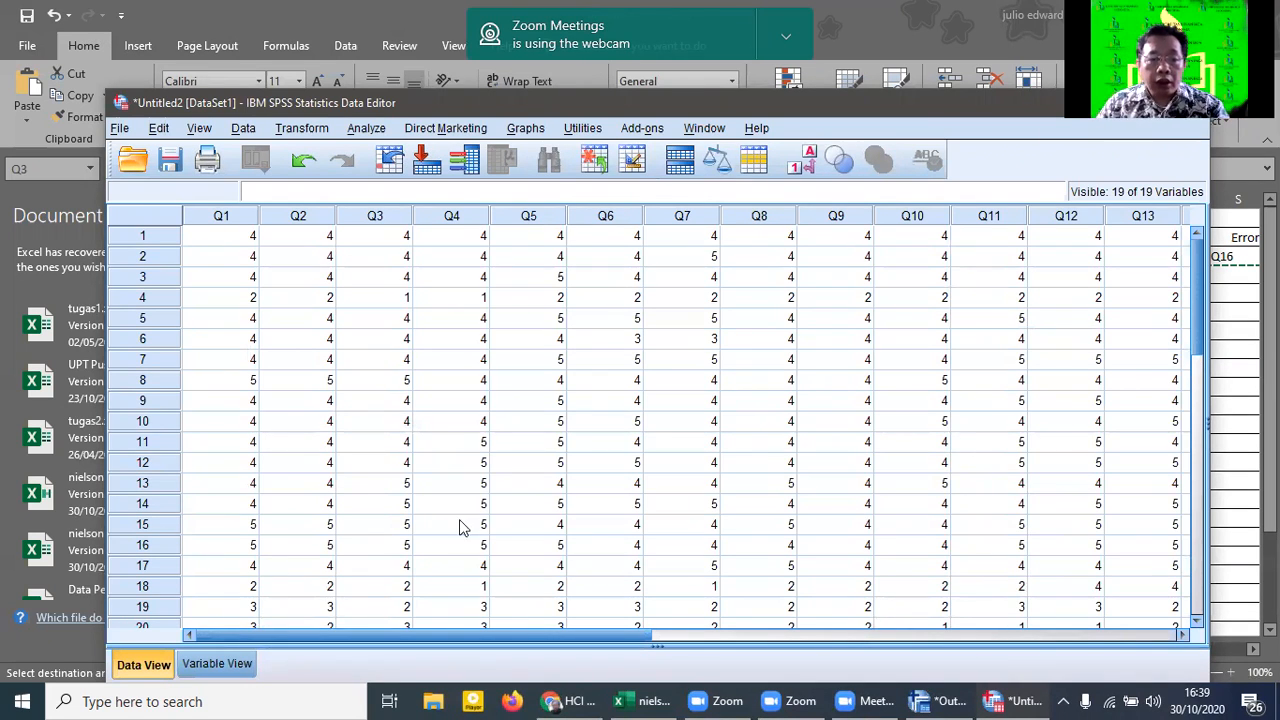
pyautogui.scroll(-3, 480, 505)
pyautogui.scroll(2, 480, 505)
pyautogui.scroll(1, 480, 505)
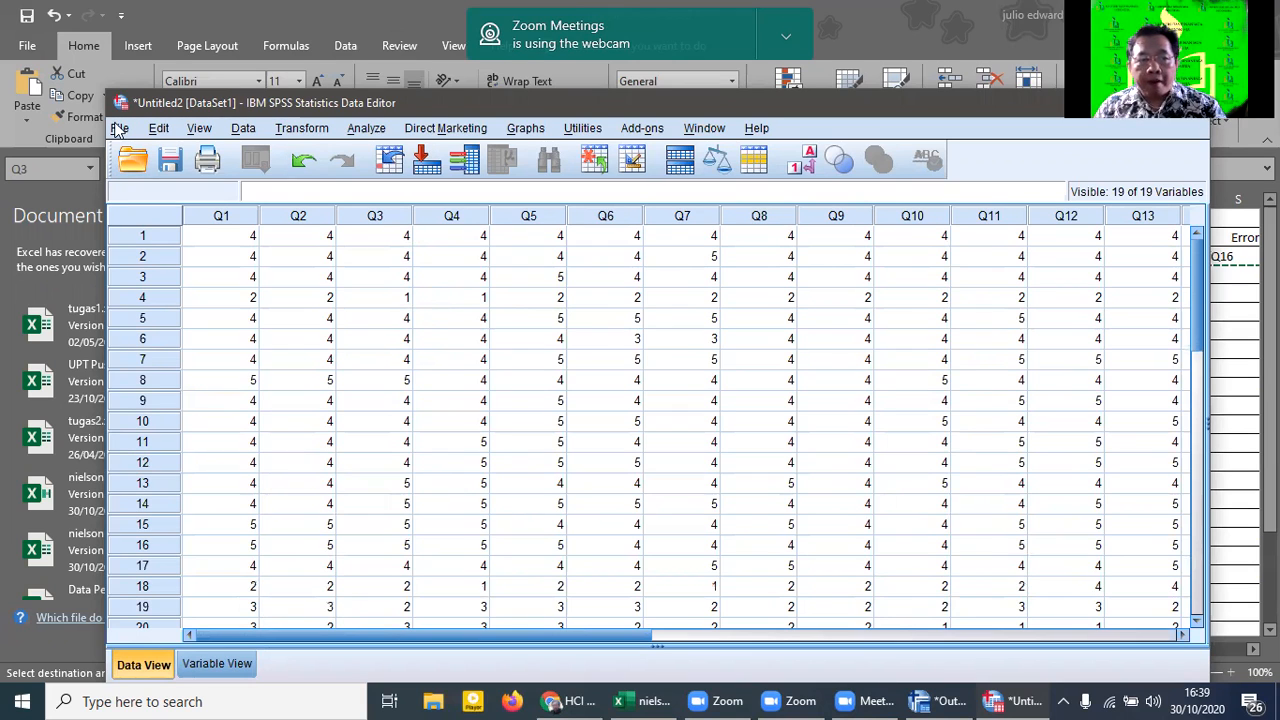
# Step: Start a Reliability Analysis and add all variables from Q1 to Q19 as its items
pyautogui.click(320, 128)
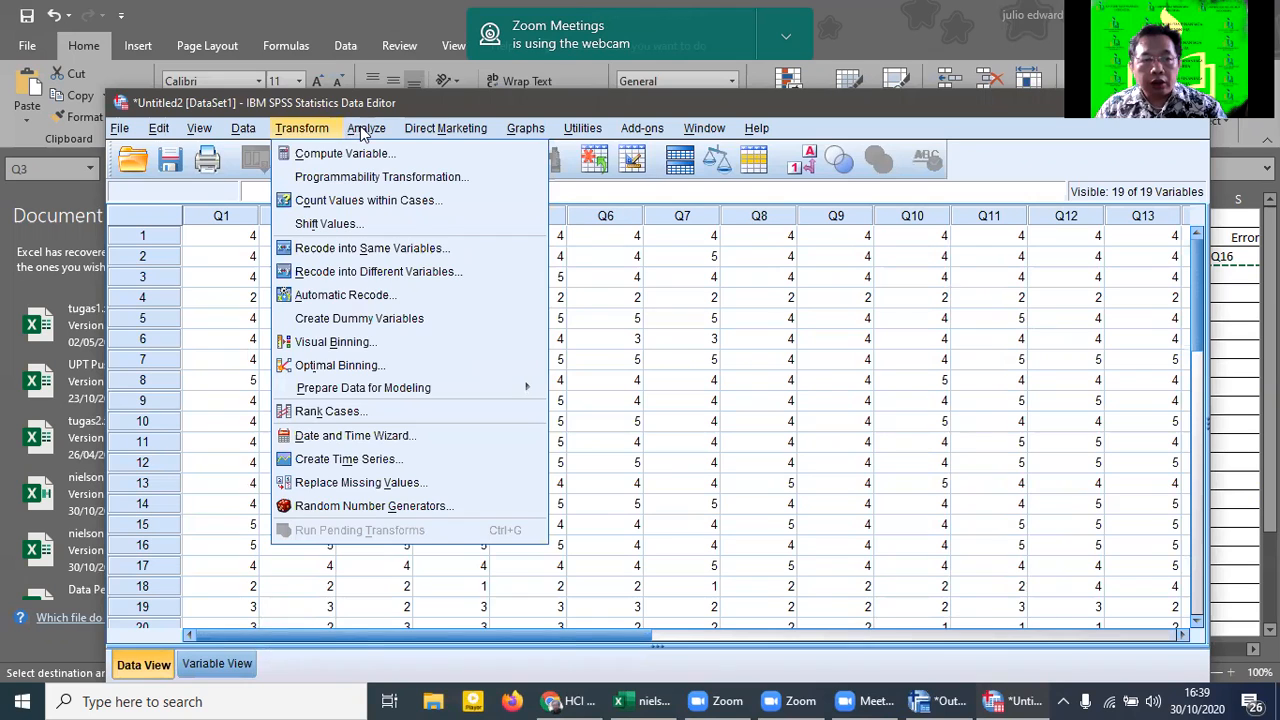
pyautogui.click(352, 130)
pyautogui.click(364, 129)
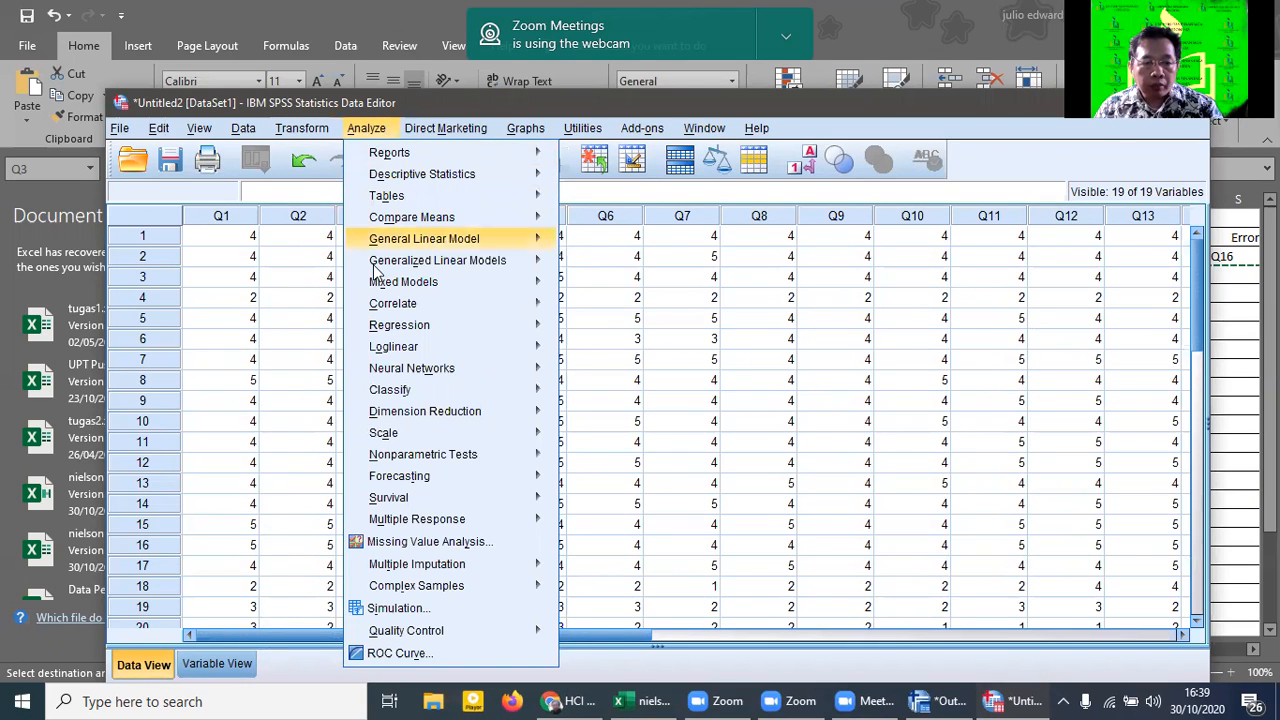
pyautogui.moveTo(390, 434)
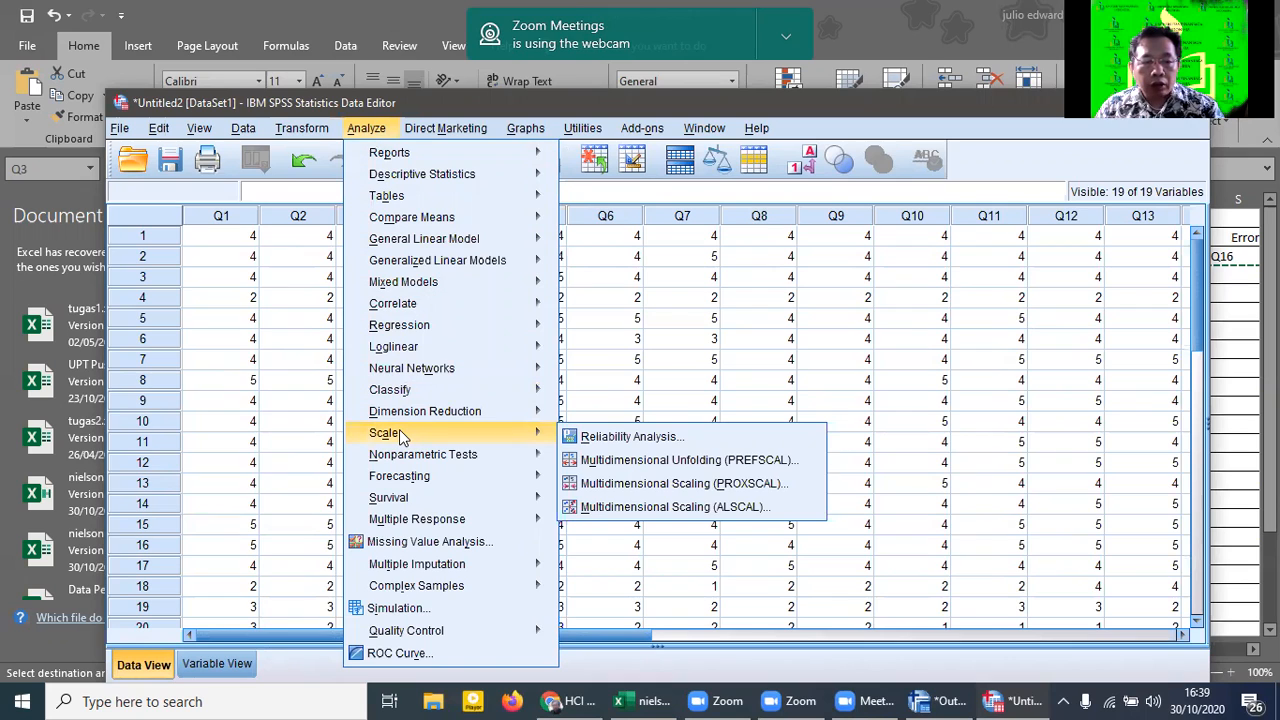
pyautogui.moveTo(478, 420)
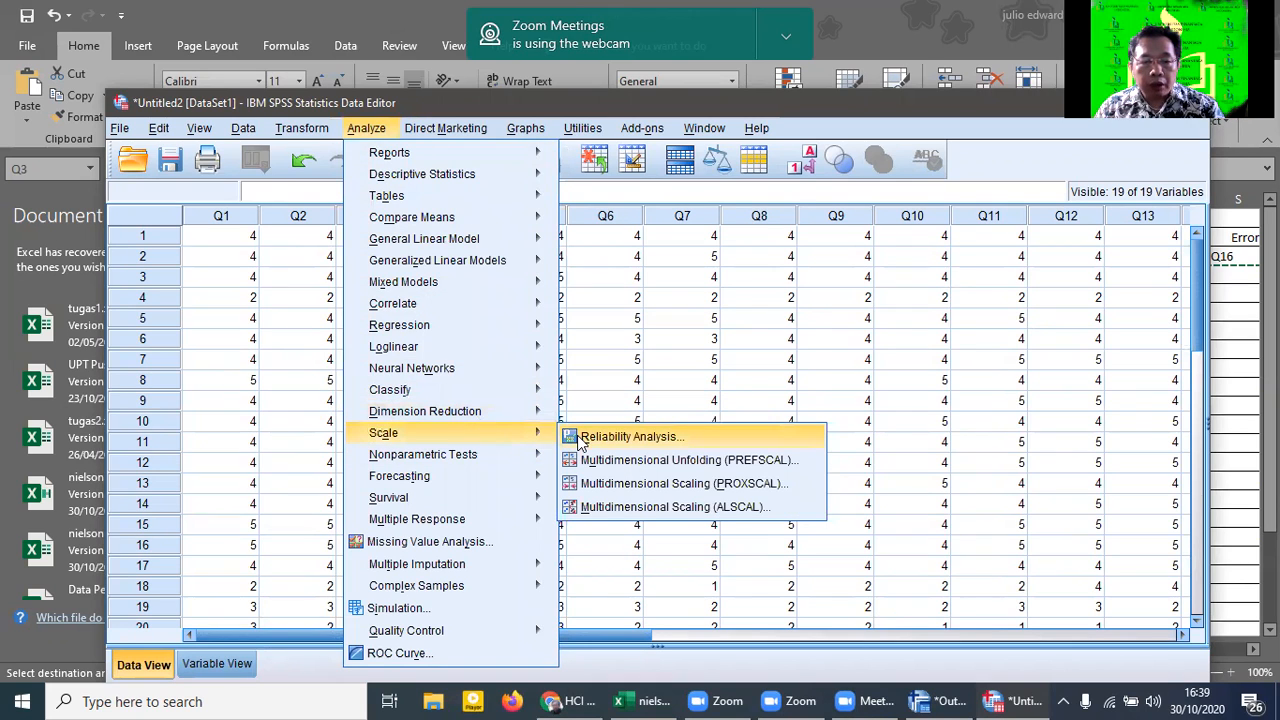
pyautogui.click(581, 437)
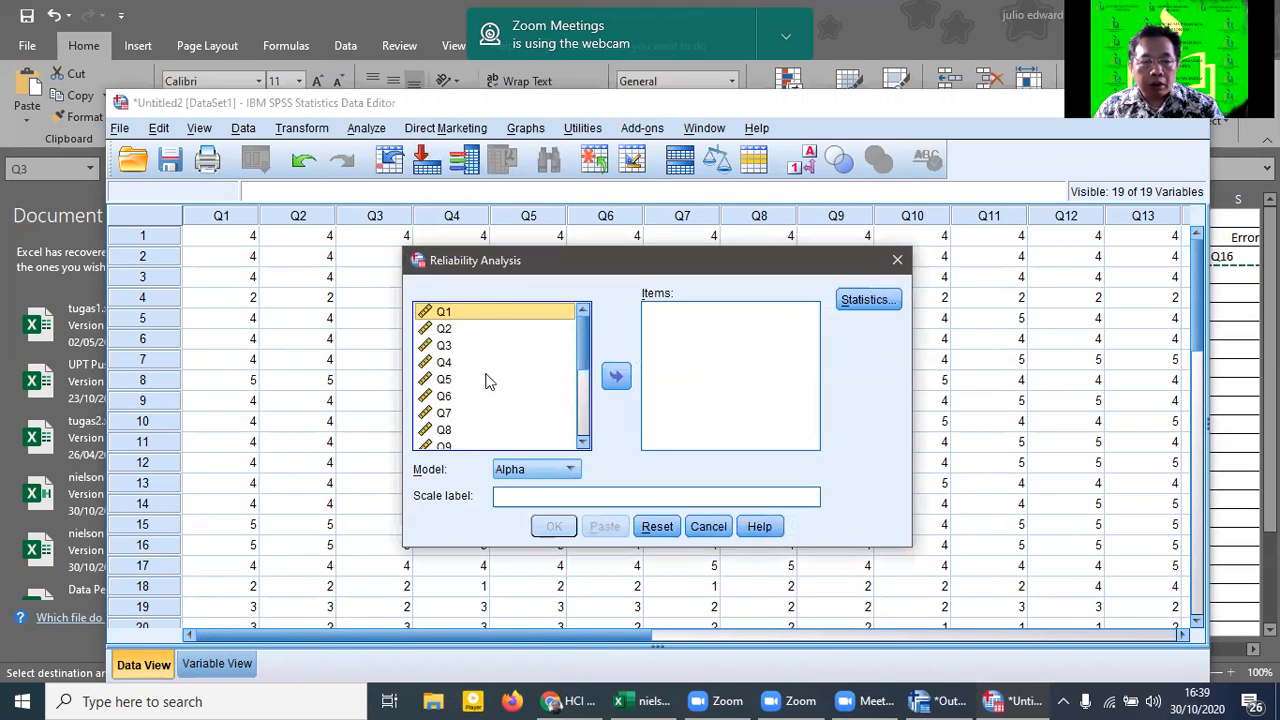
pyautogui.moveTo(585, 341)
pyautogui.mouseDown()
pyautogui.moveTo(584, 415)
pyautogui.moveTo(585, 328)
pyautogui.mouseUp()
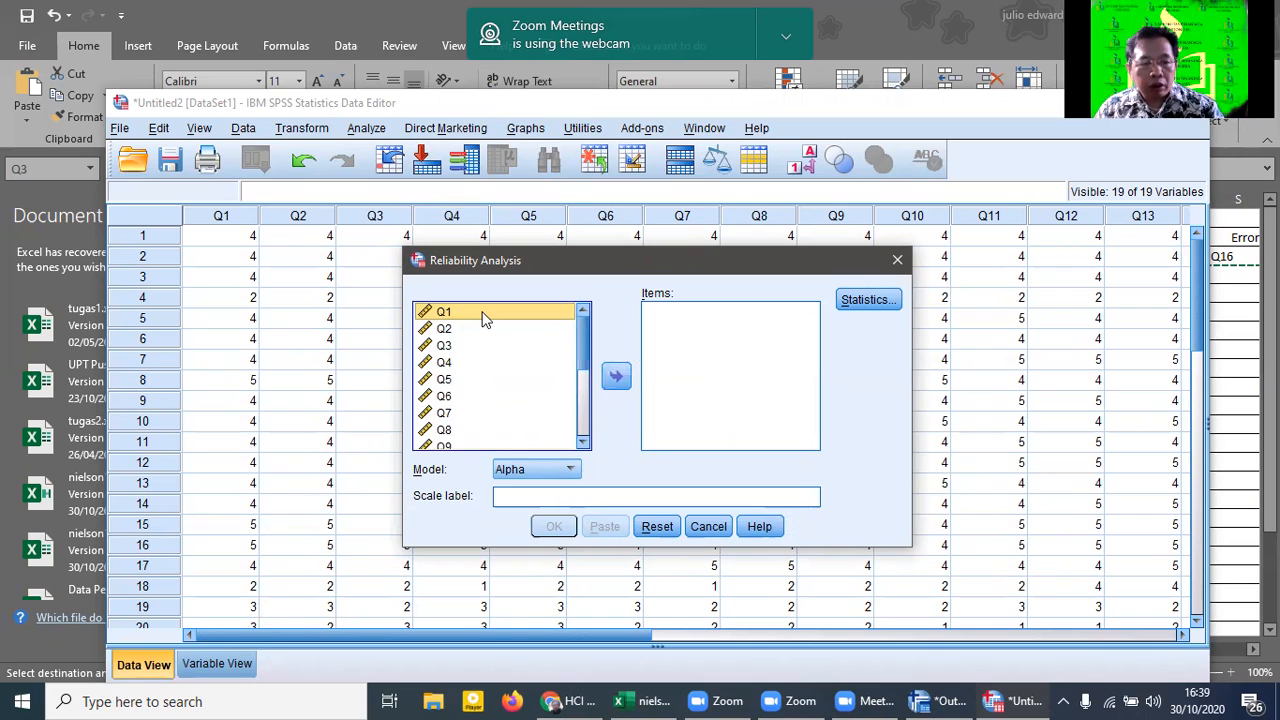
pyautogui.hotkey('ctrl', 'a')
pyautogui.click(616, 376)
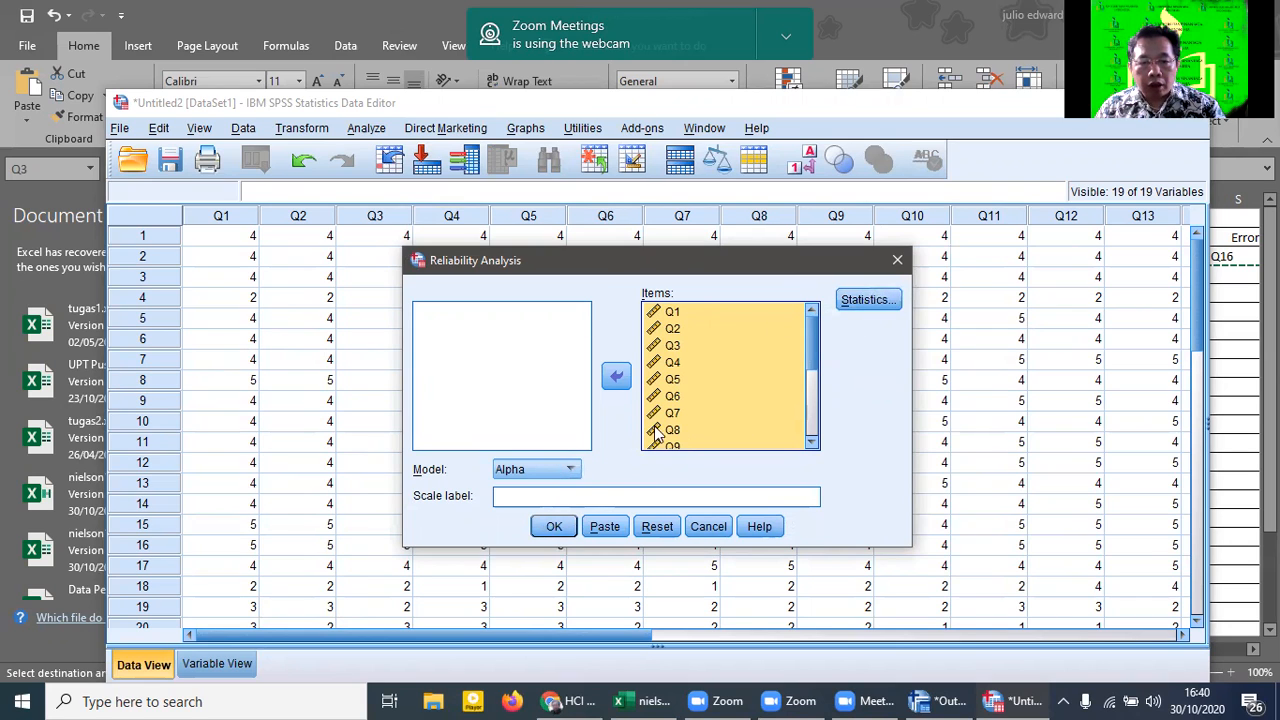
# Step: Keep the Alpha model and include the "Scale if item deleted" descriptives in the reliability statistics
pyautogui.click(569, 470)
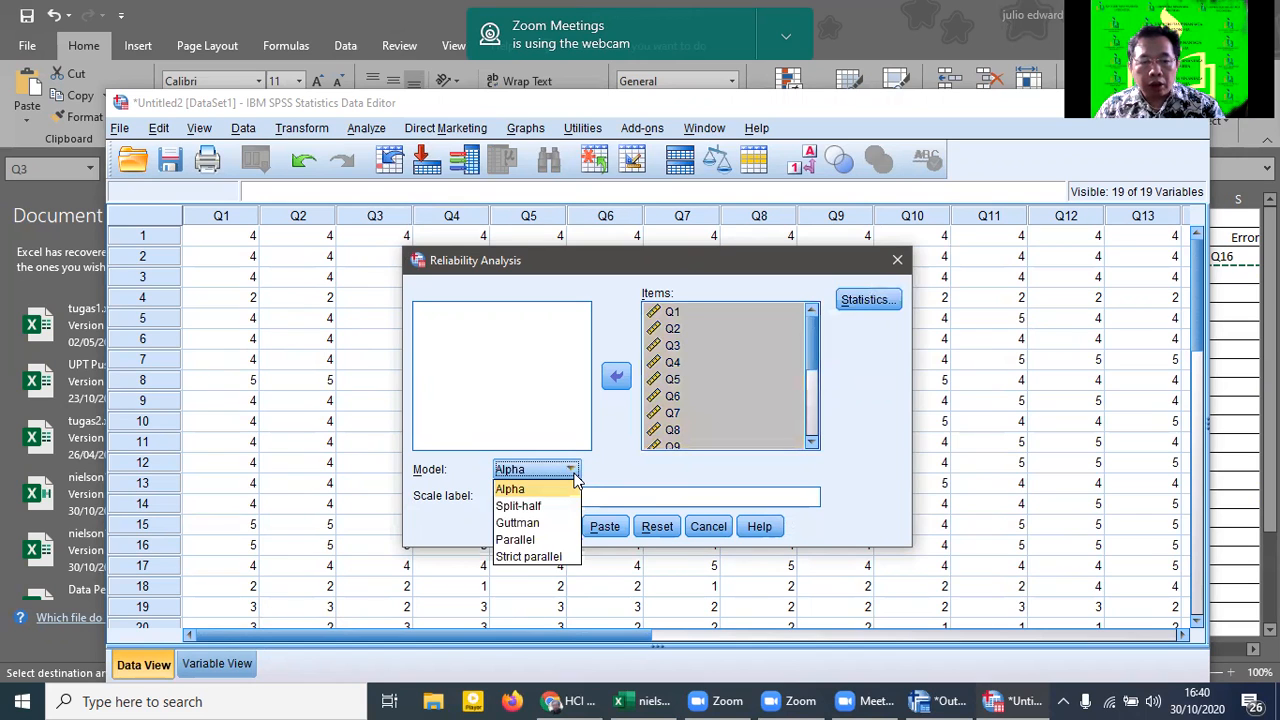
pyautogui.click(575, 479)
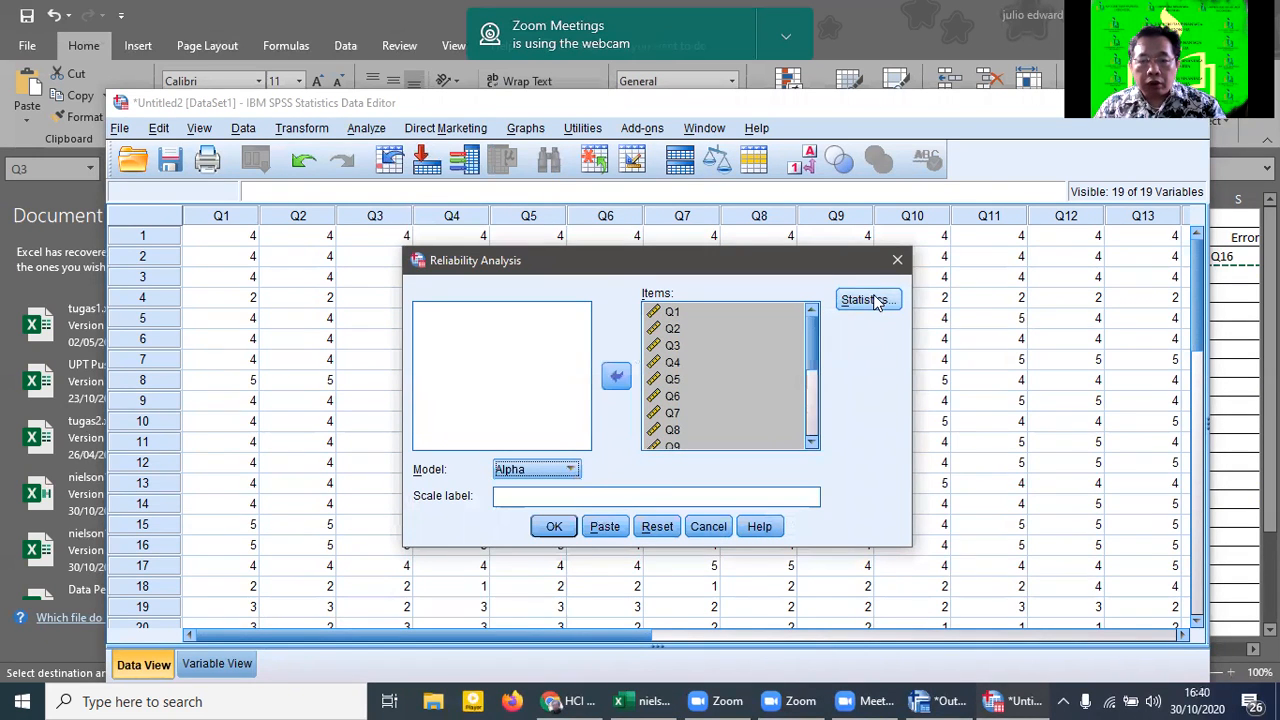
pyautogui.click(556, 469)
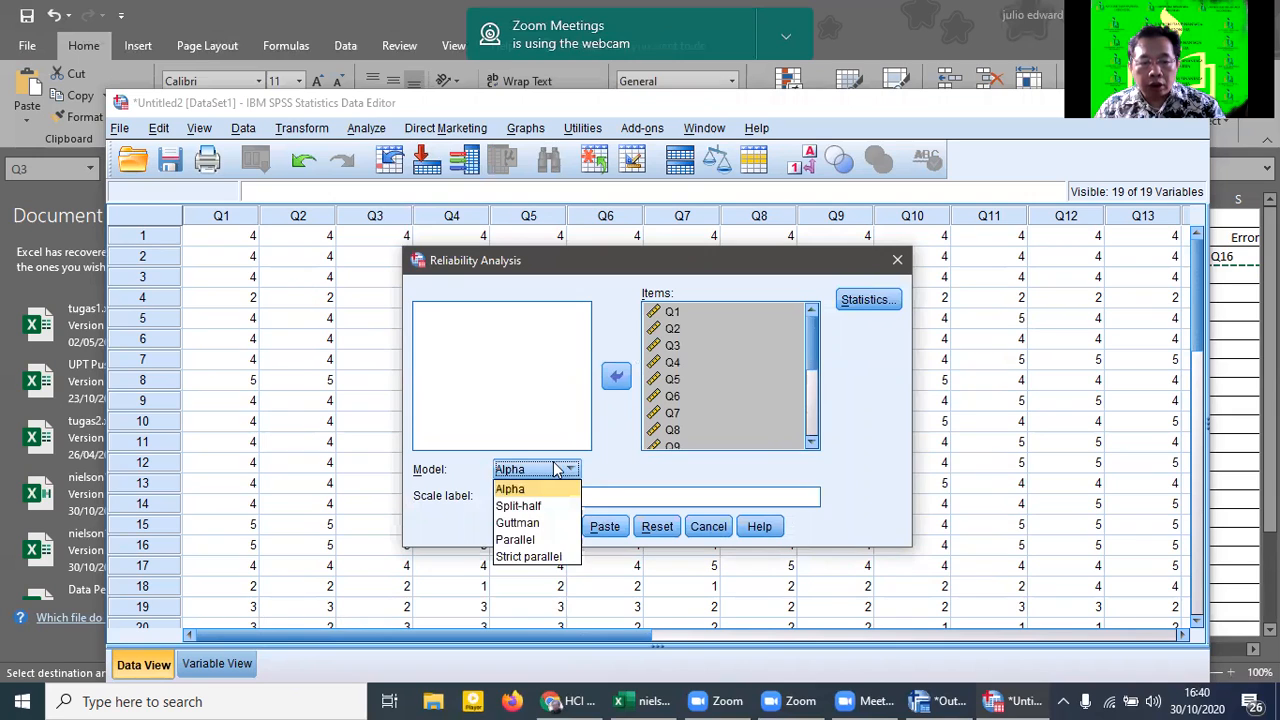
pyautogui.click(866, 302)
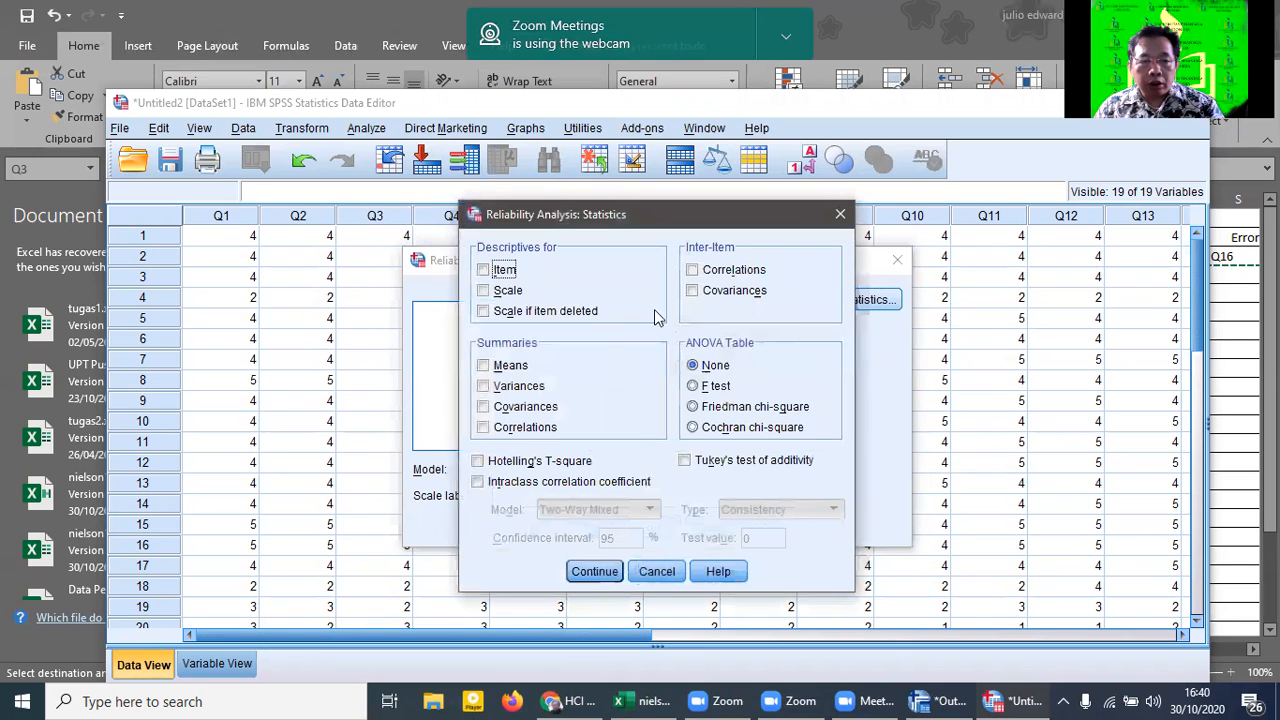
pyautogui.click(585, 316)
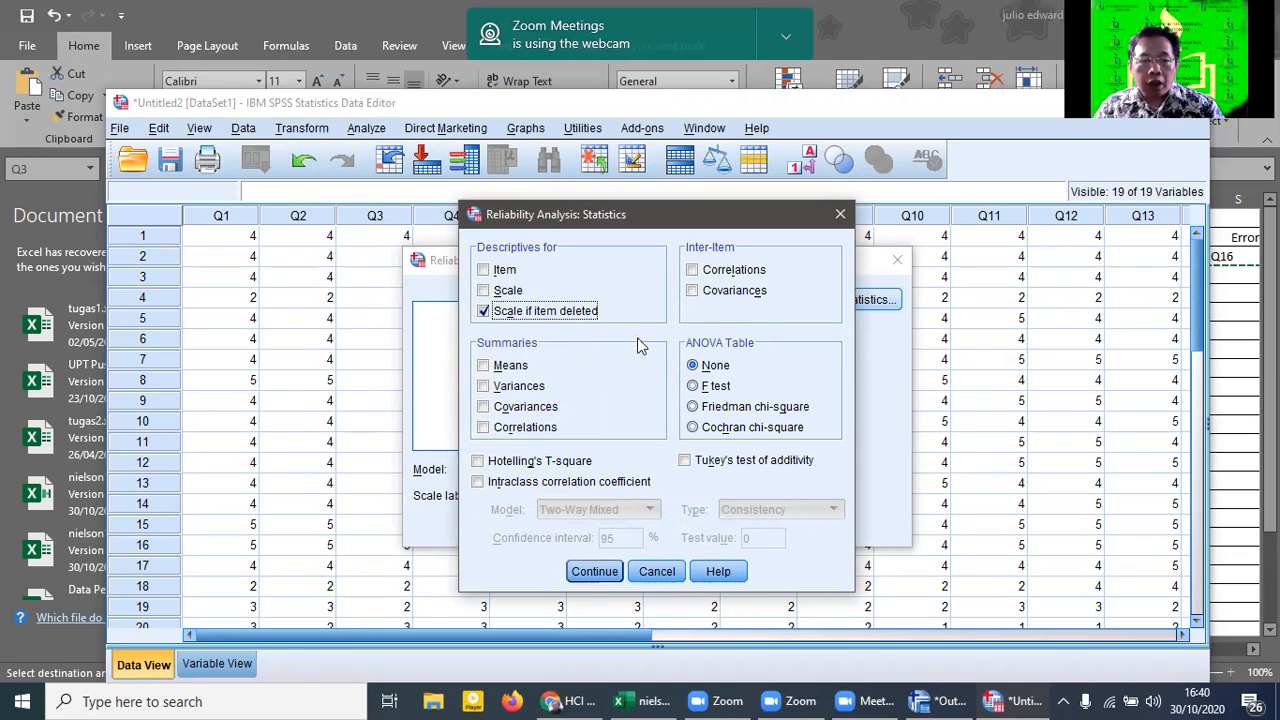
pyautogui.click(596, 580)
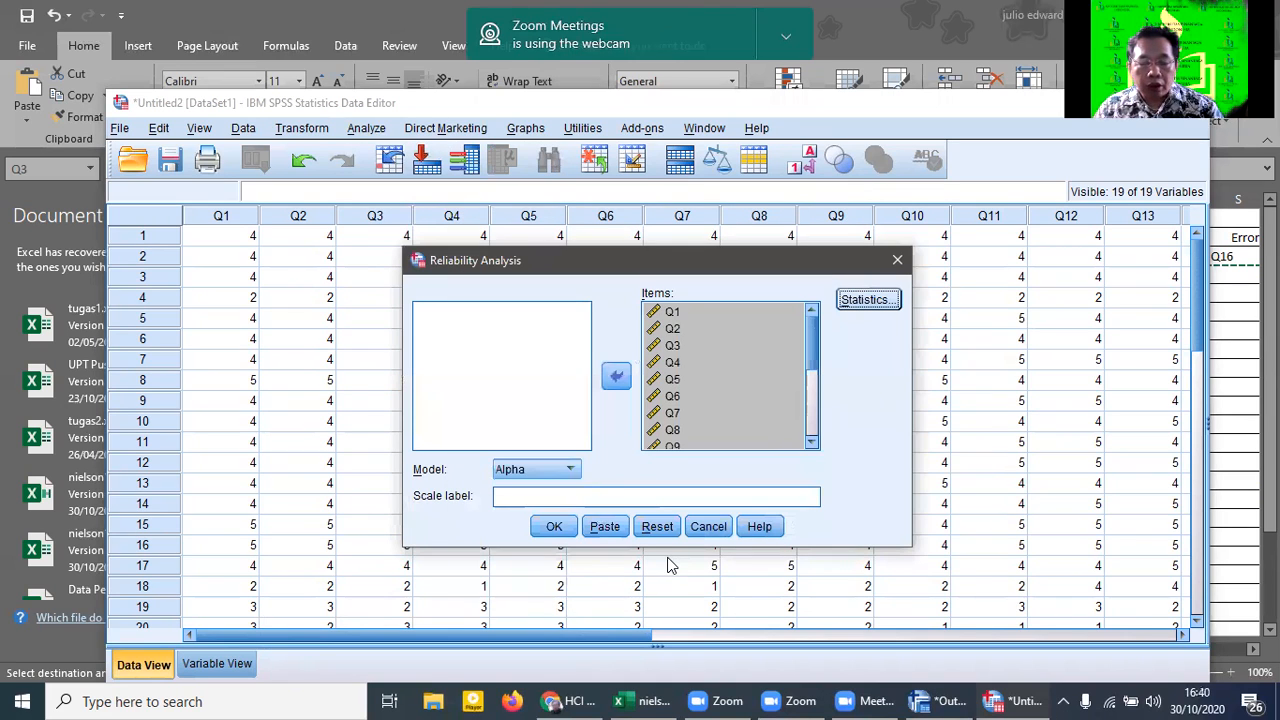
# Step: Label the scale HCI Nielson and run the reliability analysis
pyautogui.click(552, 497)
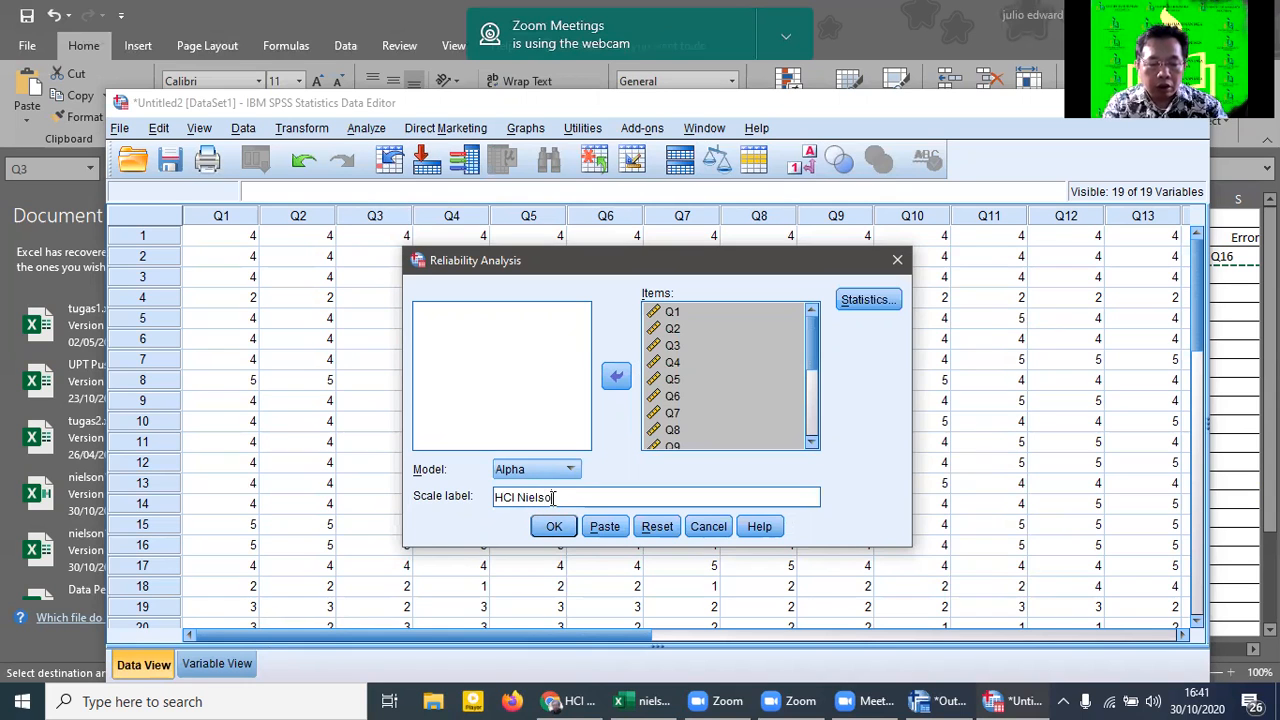
pyautogui.click(551, 527)
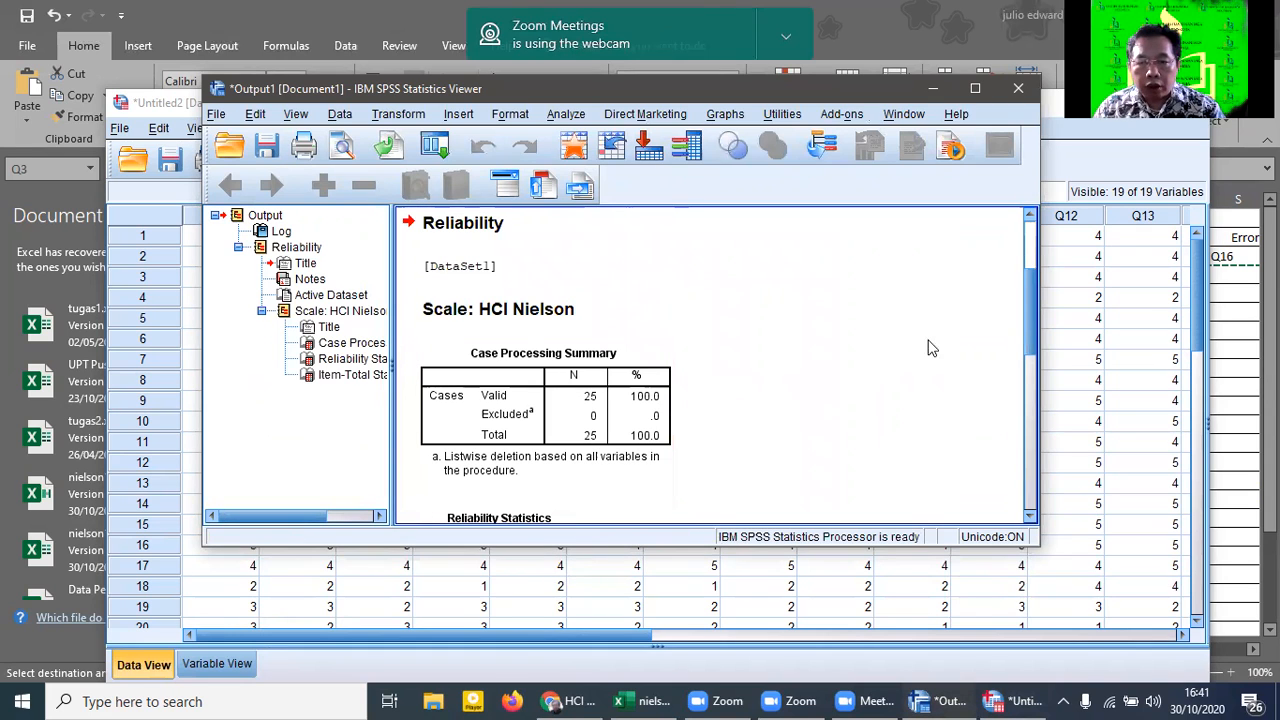
# Step: Examine the reliability output's command log and Case Processing Summary, and return to the Excel sheet to compare the respondents
pyautogui.moveTo(1027, 294); pyautogui.dragTo(1032, 242)
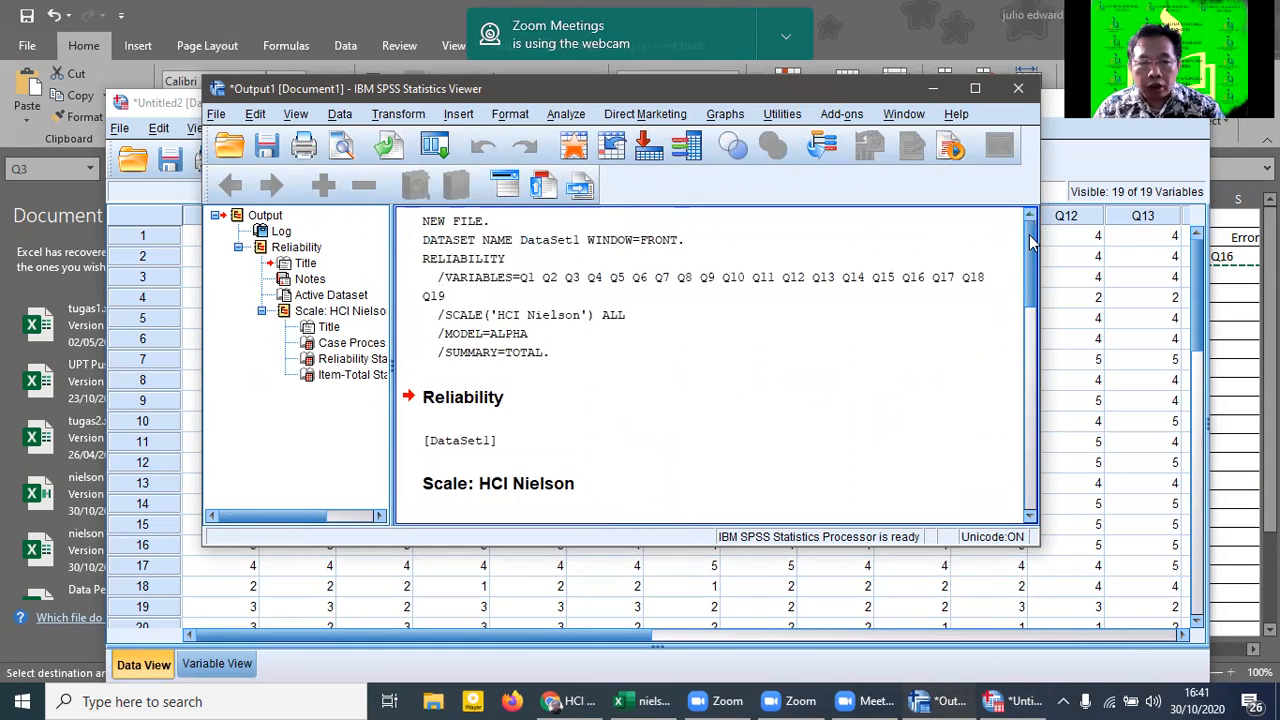
pyautogui.click(846, 317)
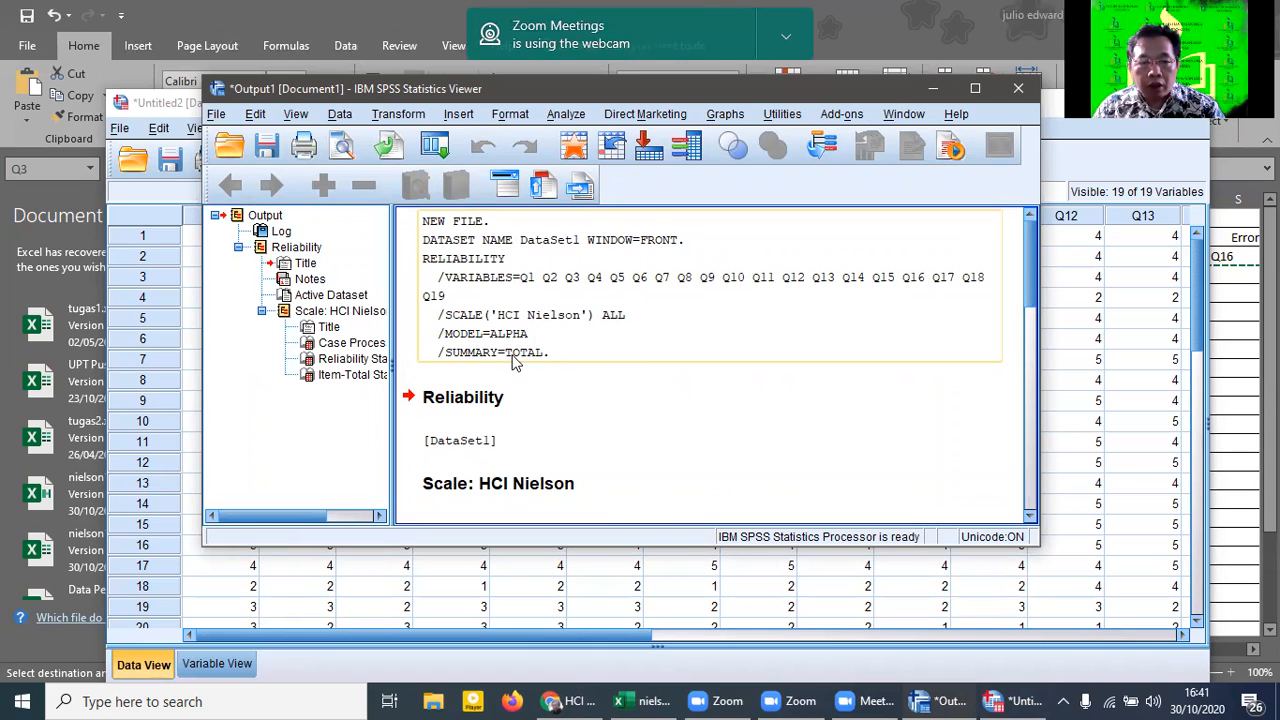
pyautogui.scroll(-2, 608, 387)
pyautogui.scroll(-2, 615, 387)
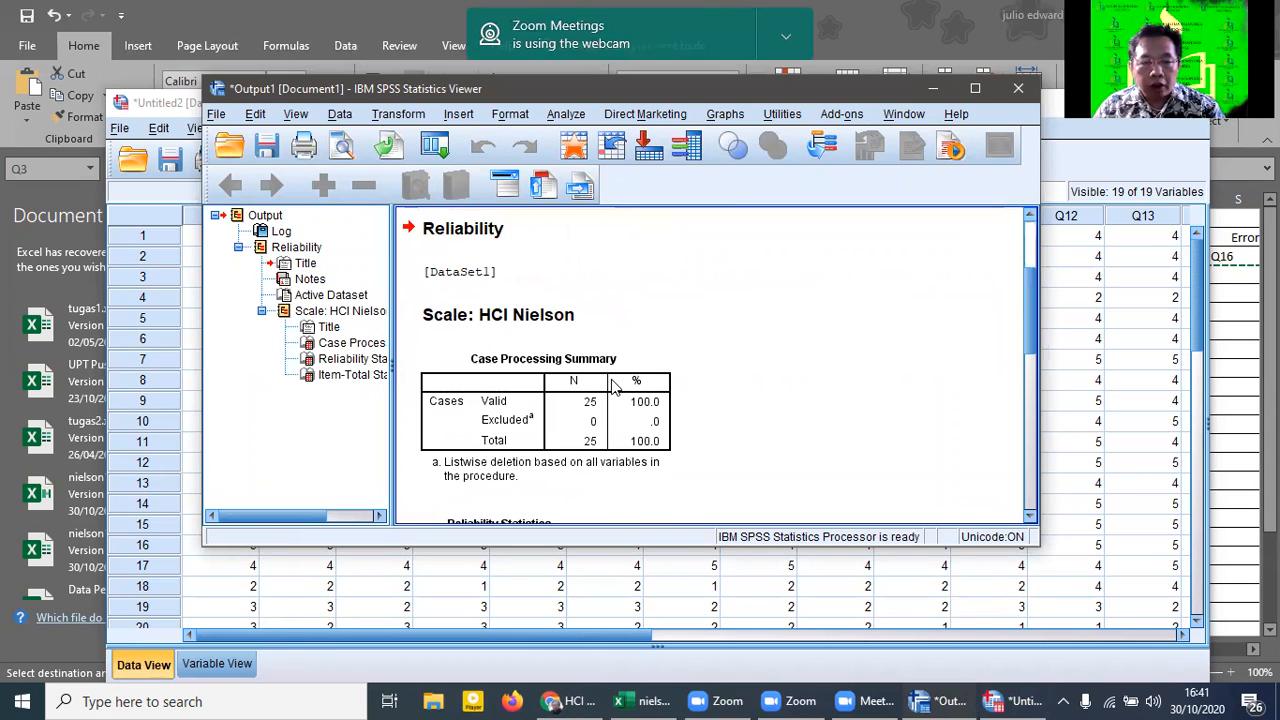
pyautogui.click(614, 388)
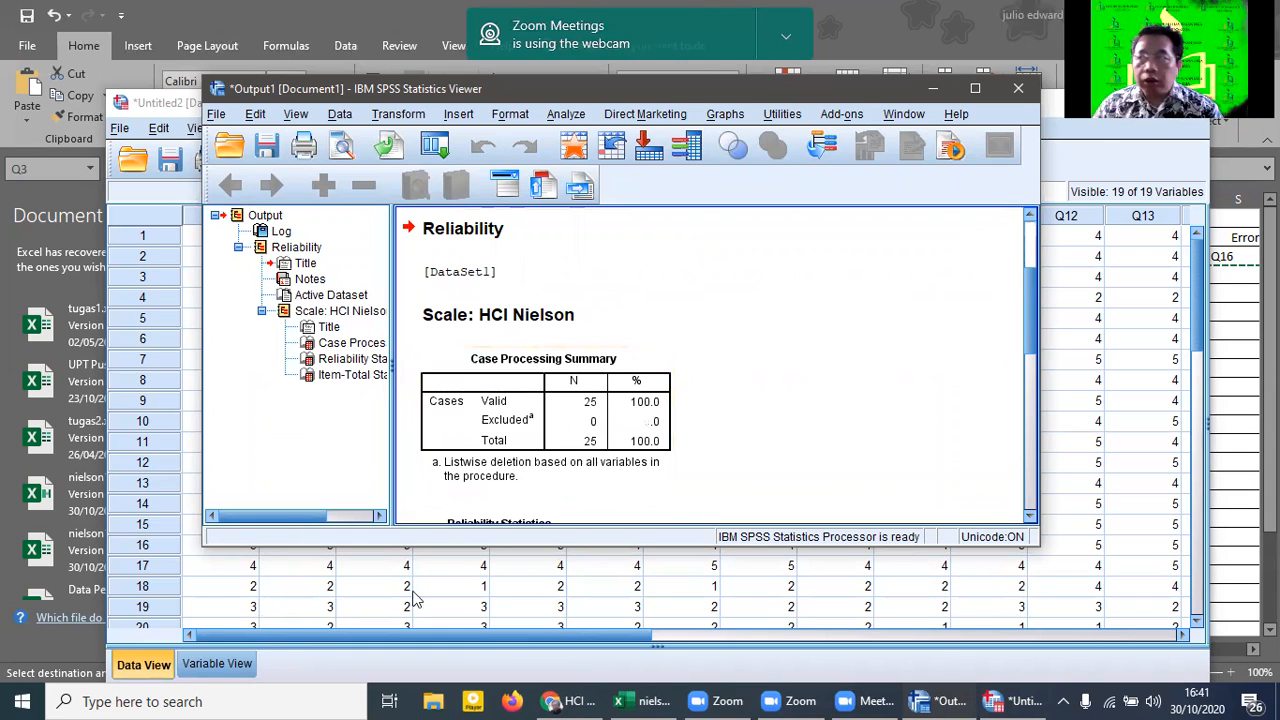
pyautogui.click(1243, 455)
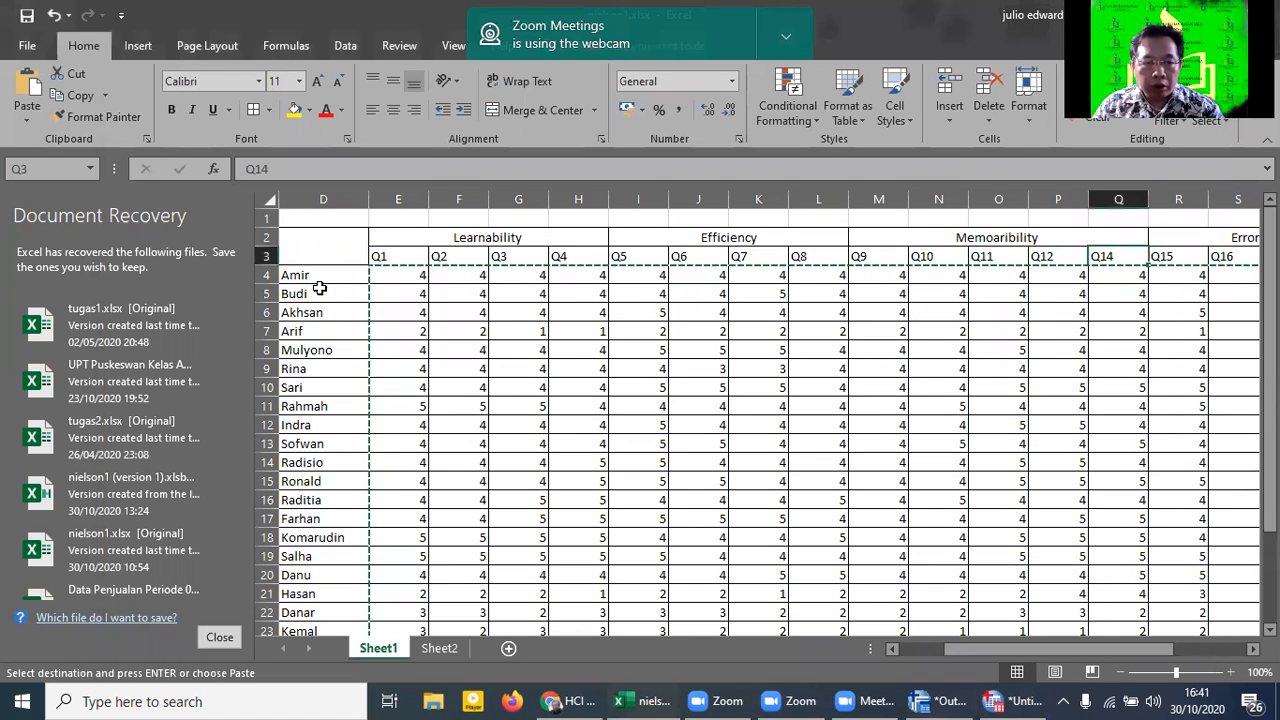
# Step: Check the numbered respondent list in the Excel sheet against the data rows in the SPSS Data Editor
pyautogui.moveTo(958, 651); pyautogui.dragTo(905, 651)
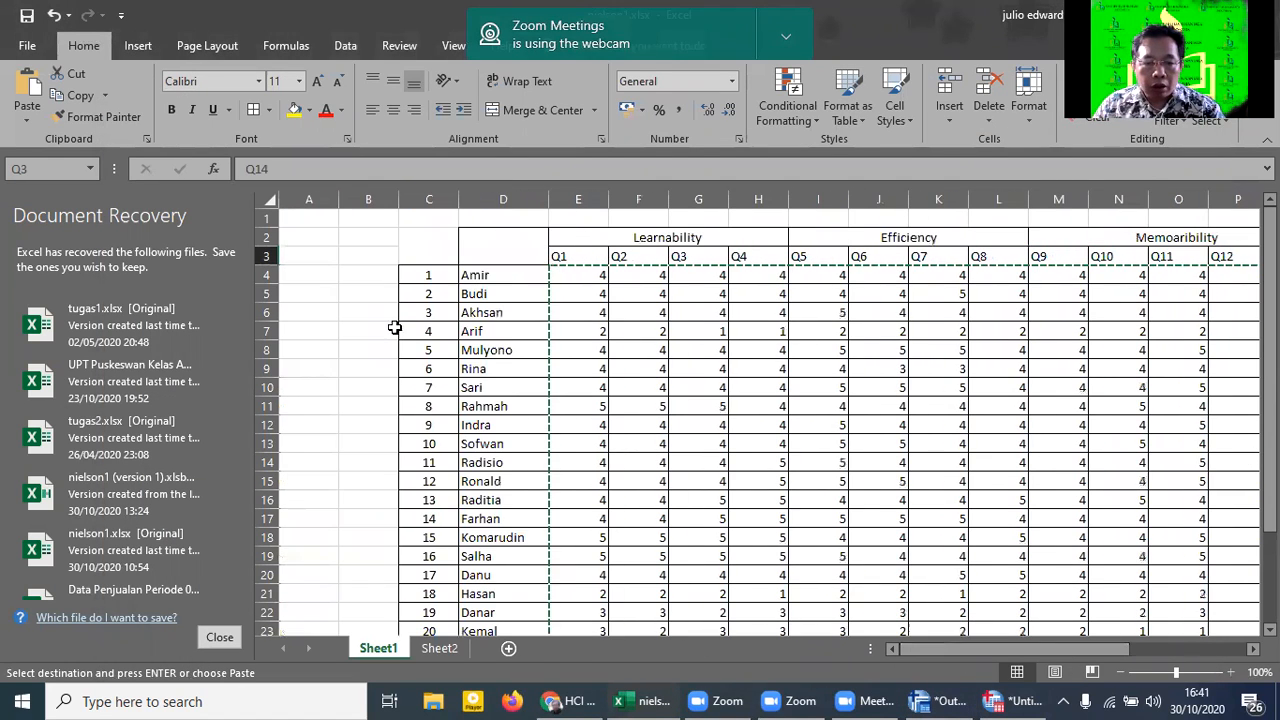
pyautogui.click(411, 277)
pyautogui.scroll(-4, 400, 275)
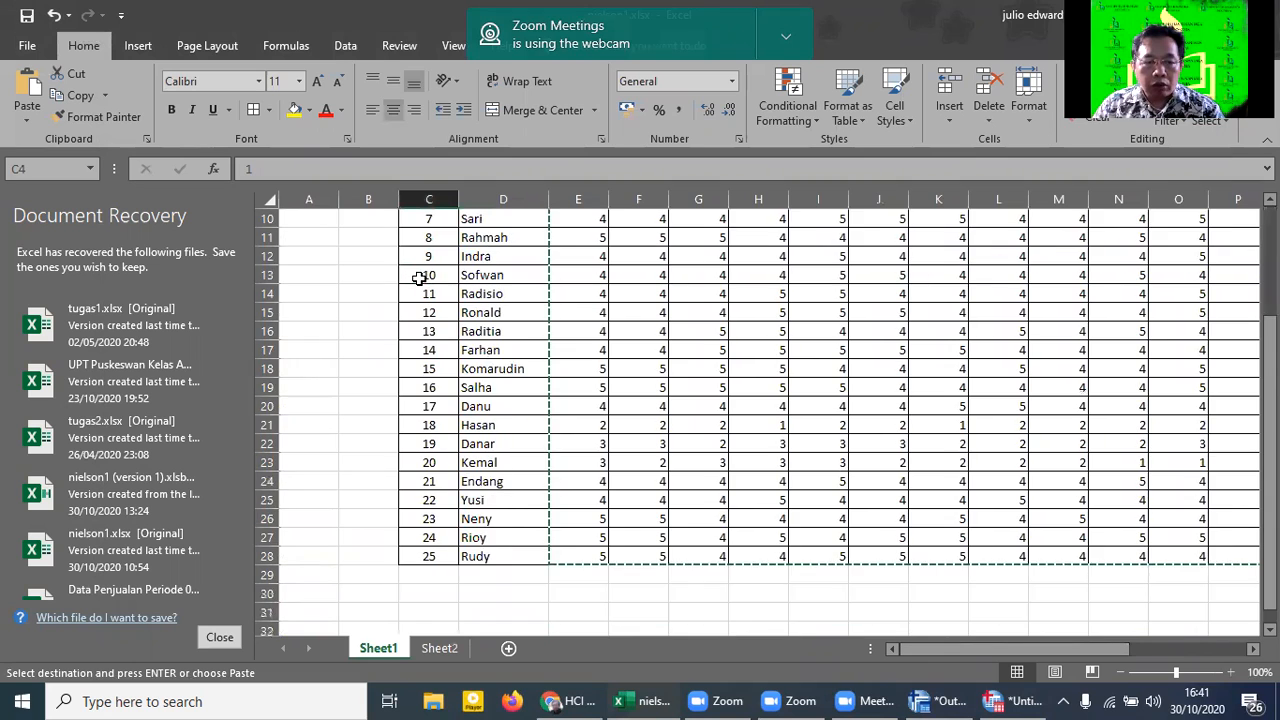
pyautogui.scroll(3, 445, 465)
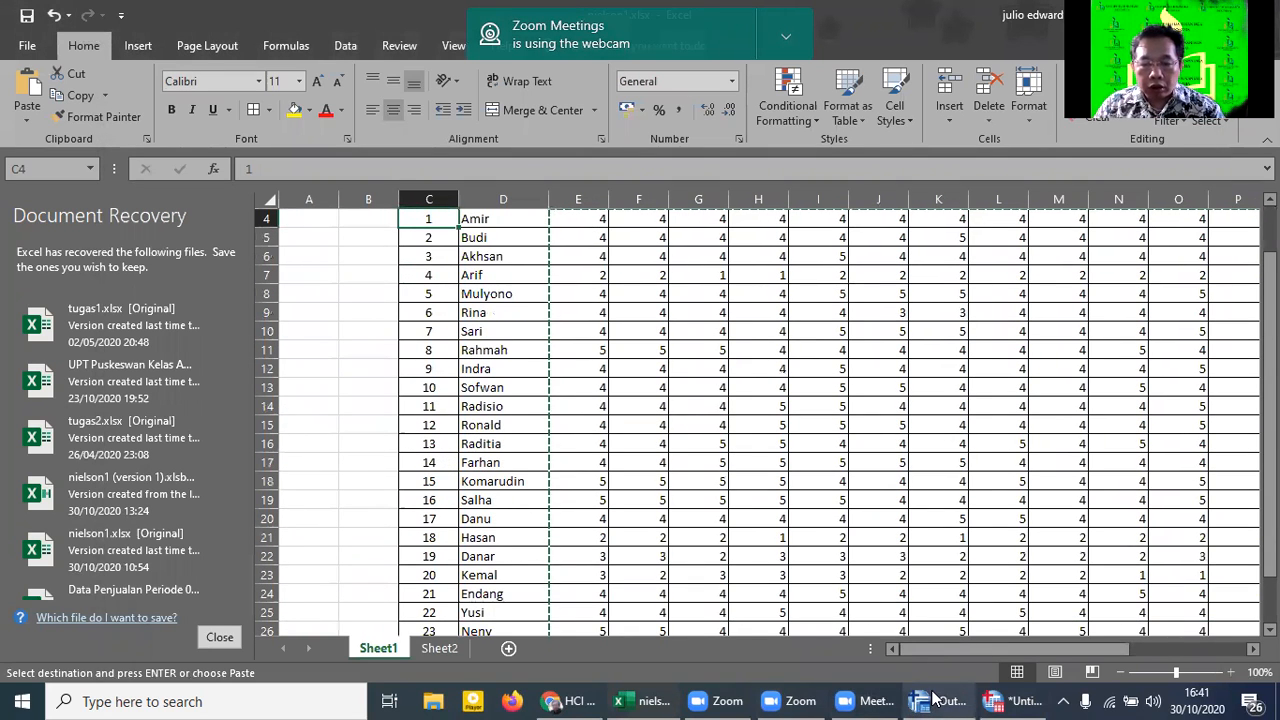
pyautogui.click(992, 700)
pyautogui.click(1077, 625)
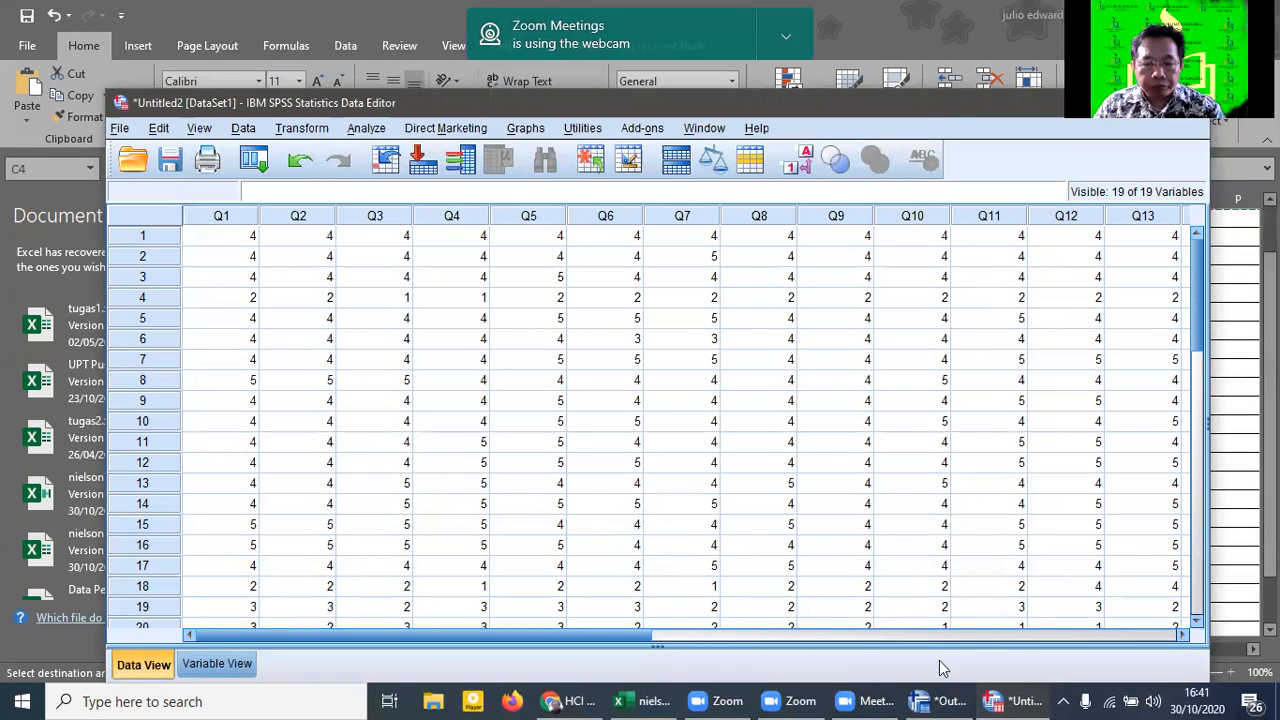
# Step: Examine the Case Processing Summary, Reliability Statistics and Item-Total Statistics tables in the SPSS output
pyautogui.click(918, 700)
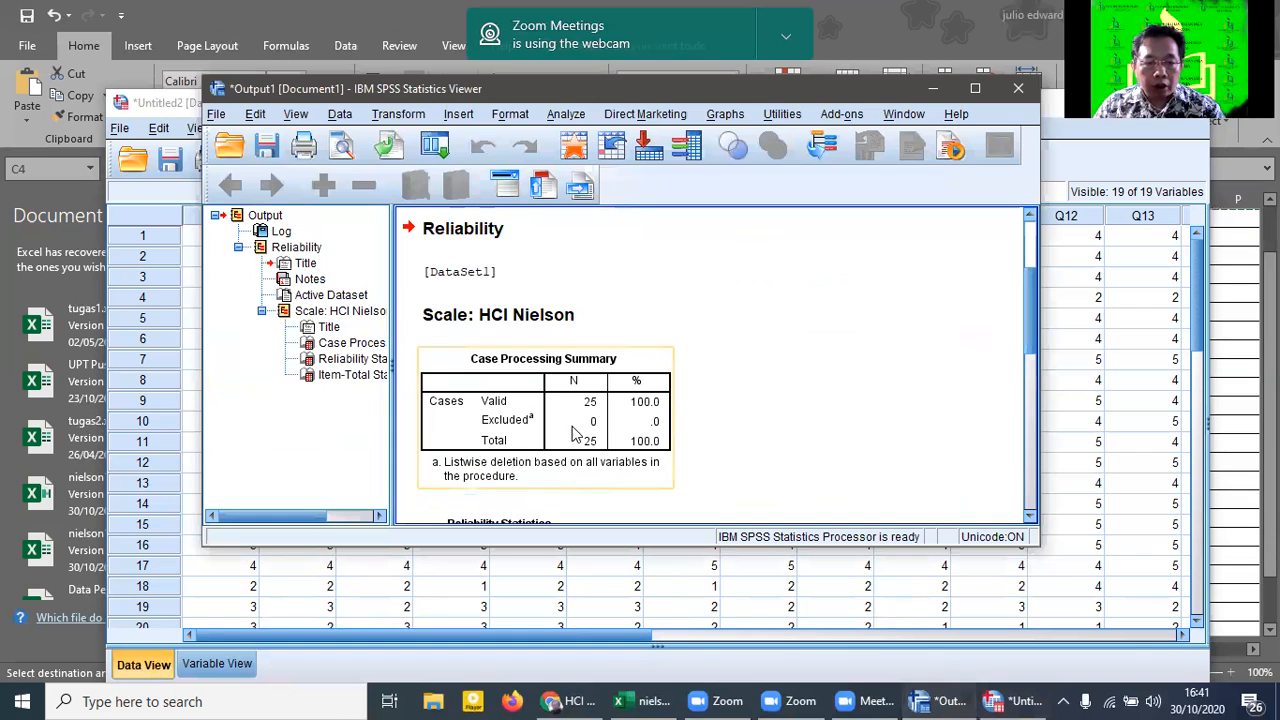
pyautogui.scroll(-5, 583, 445)
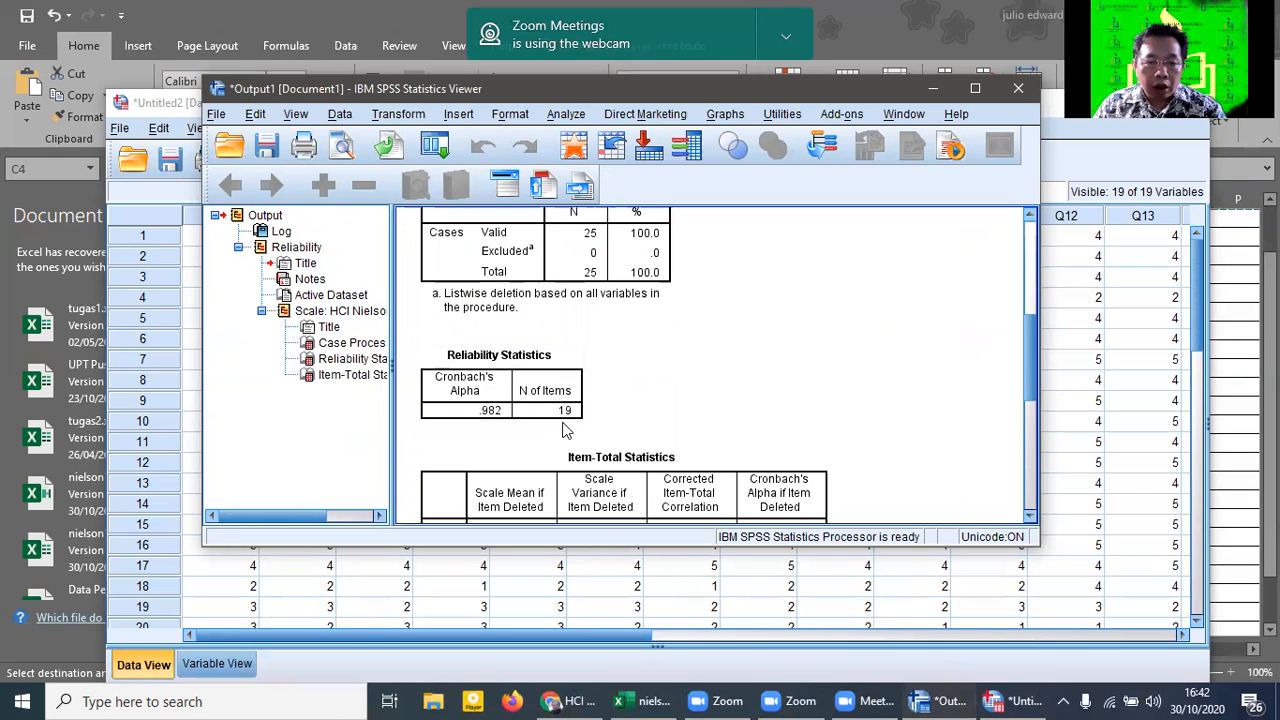
pyautogui.scroll(5, 678, 395)
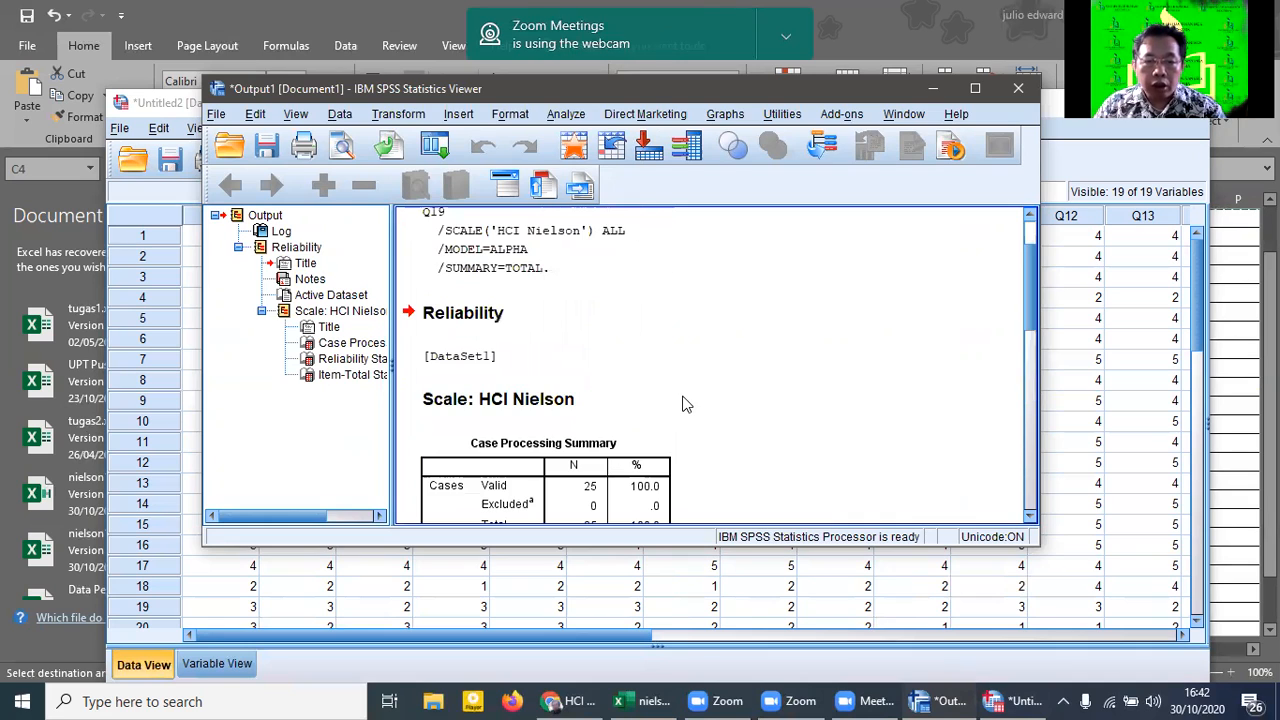
pyautogui.scroll(-5, 682, 403)
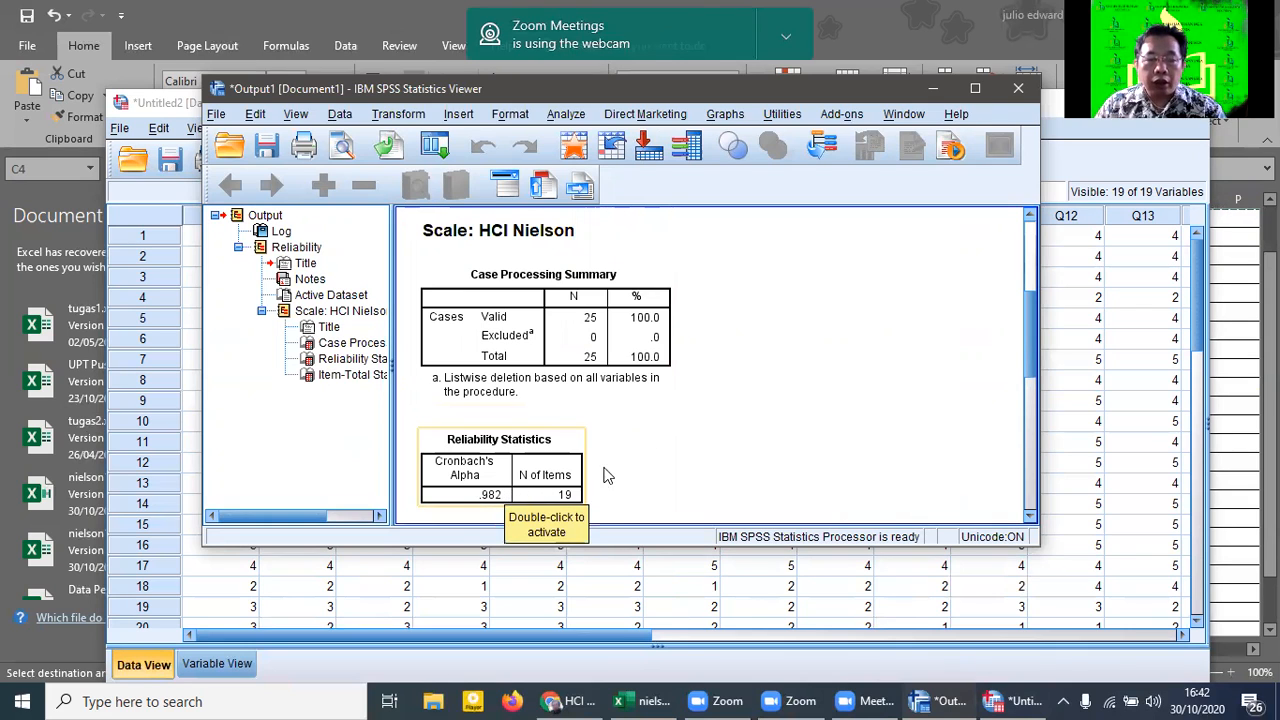
pyautogui.scroll(-5, 761, 426)
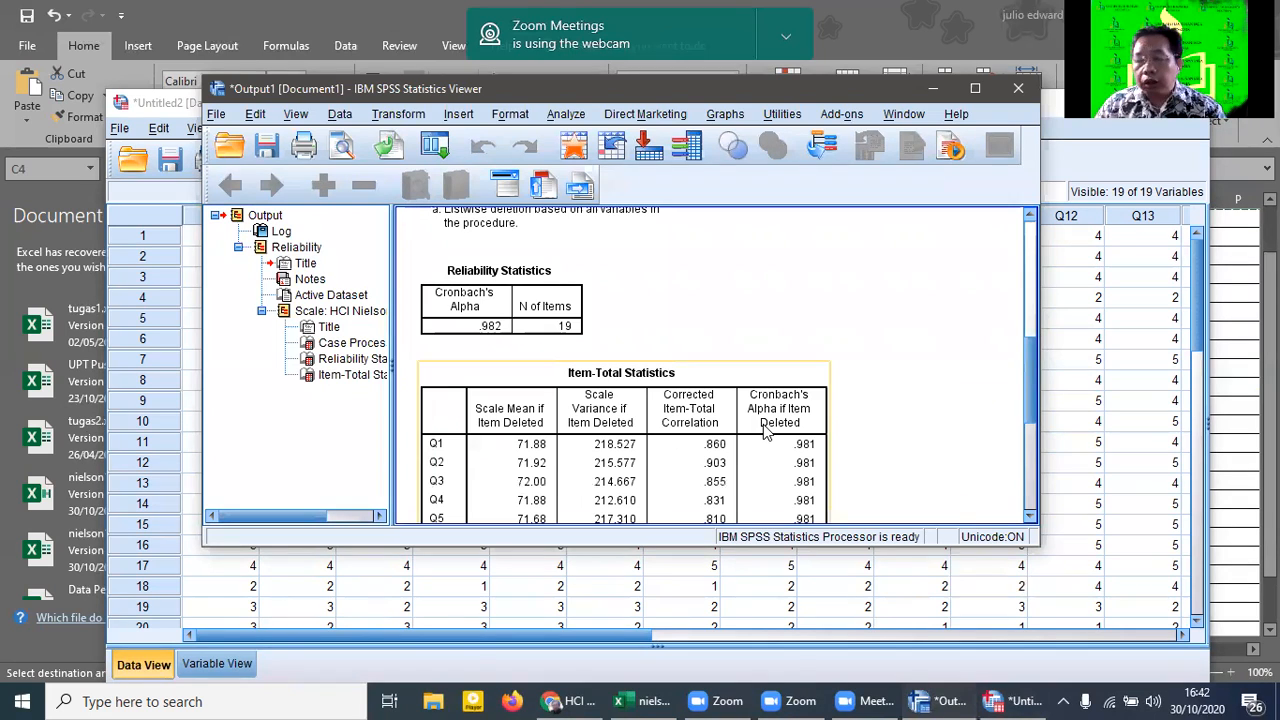
pyautogui.scroll(-5, 763, 428)
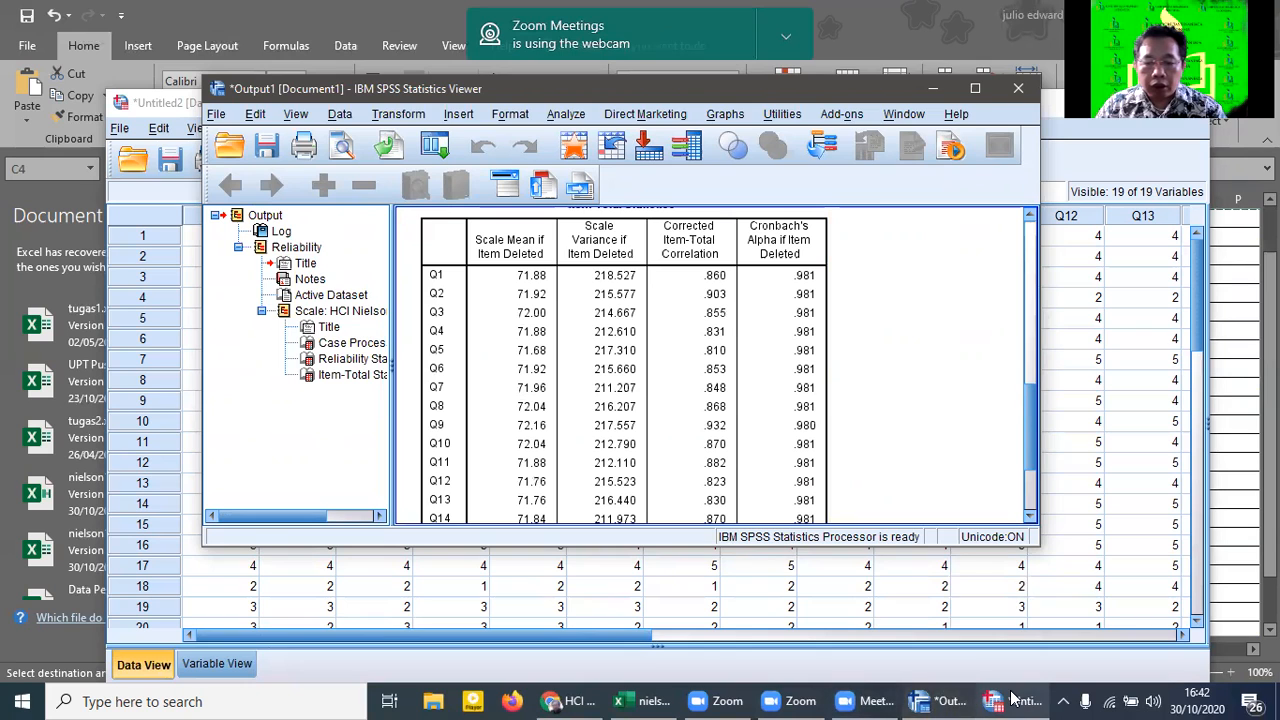
# Step: Switch to Chrome, search the web for "r tabel" in a new tab and open one of the table images
pyautogui.click(568, 700)
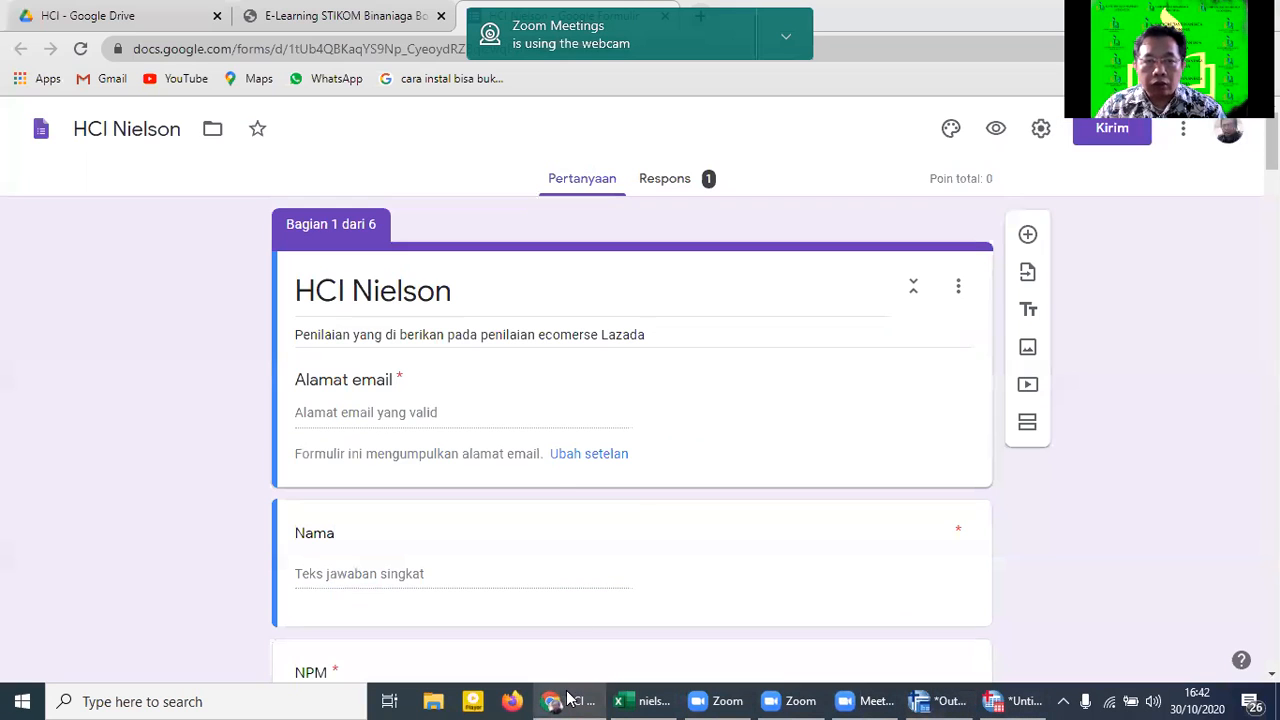
pyautogui.click(349, 28)
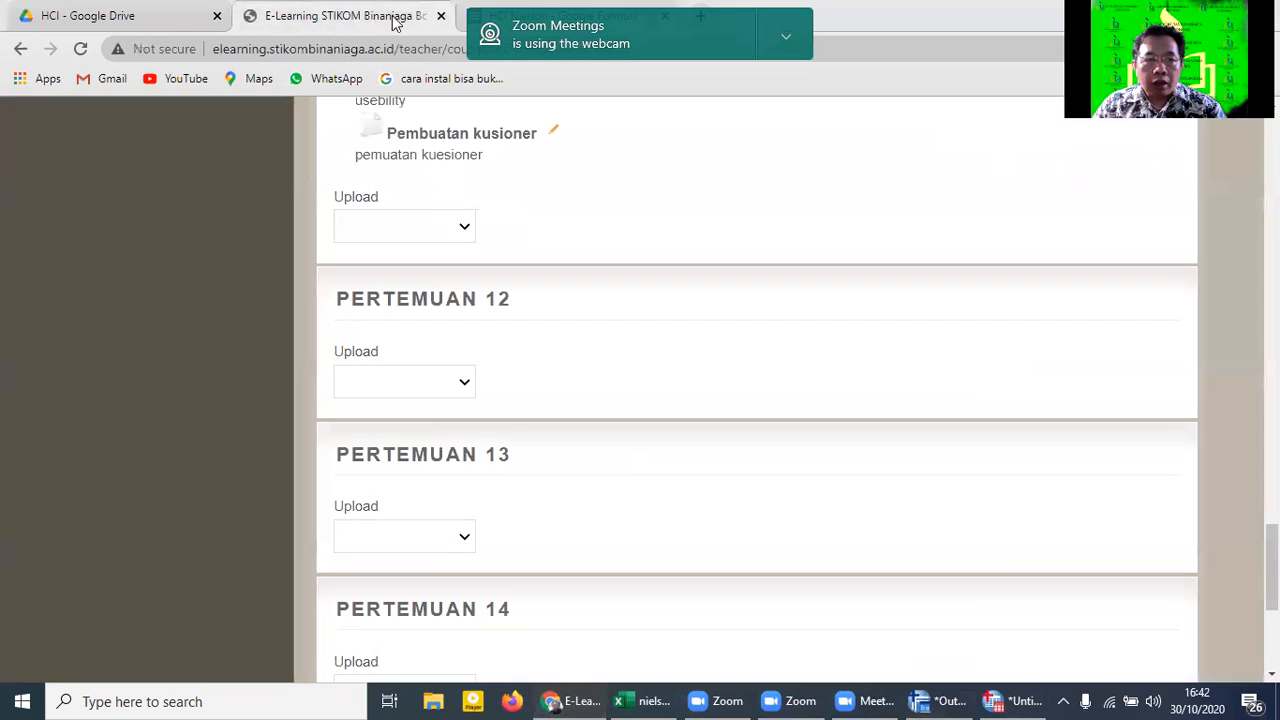
pyautogui.click(463, 15)
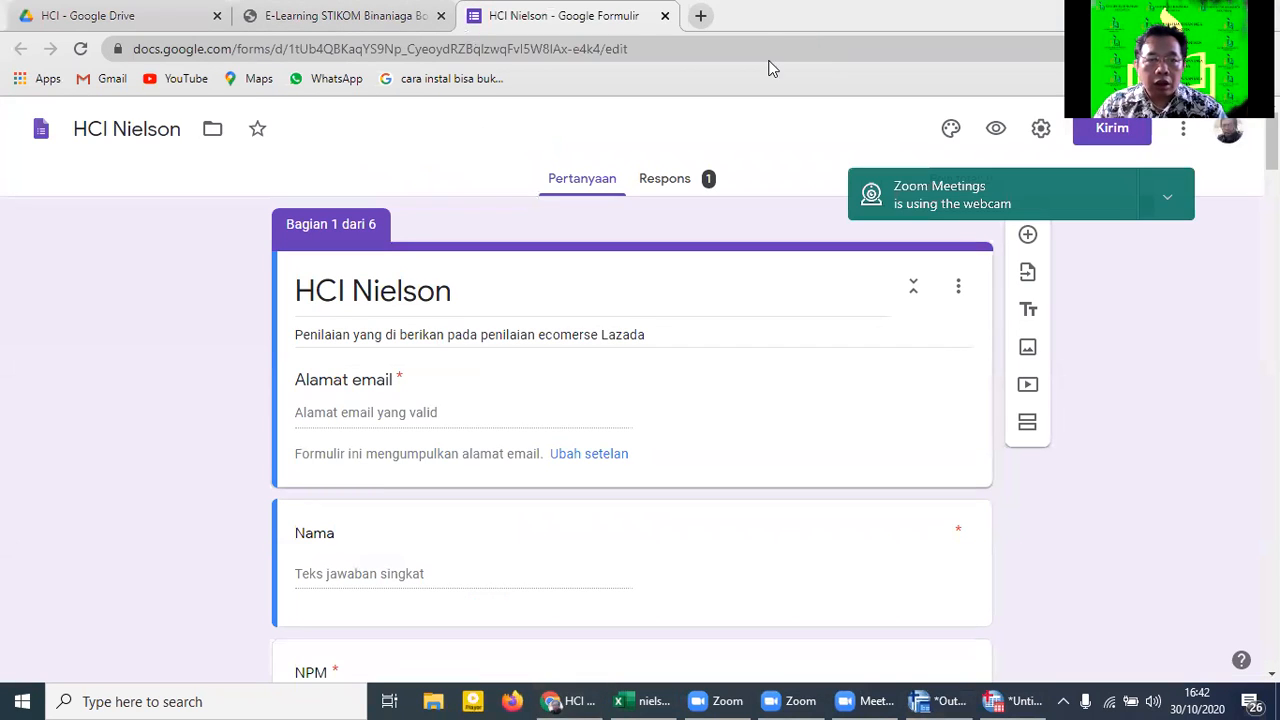
pyautogui.click(700, 15)
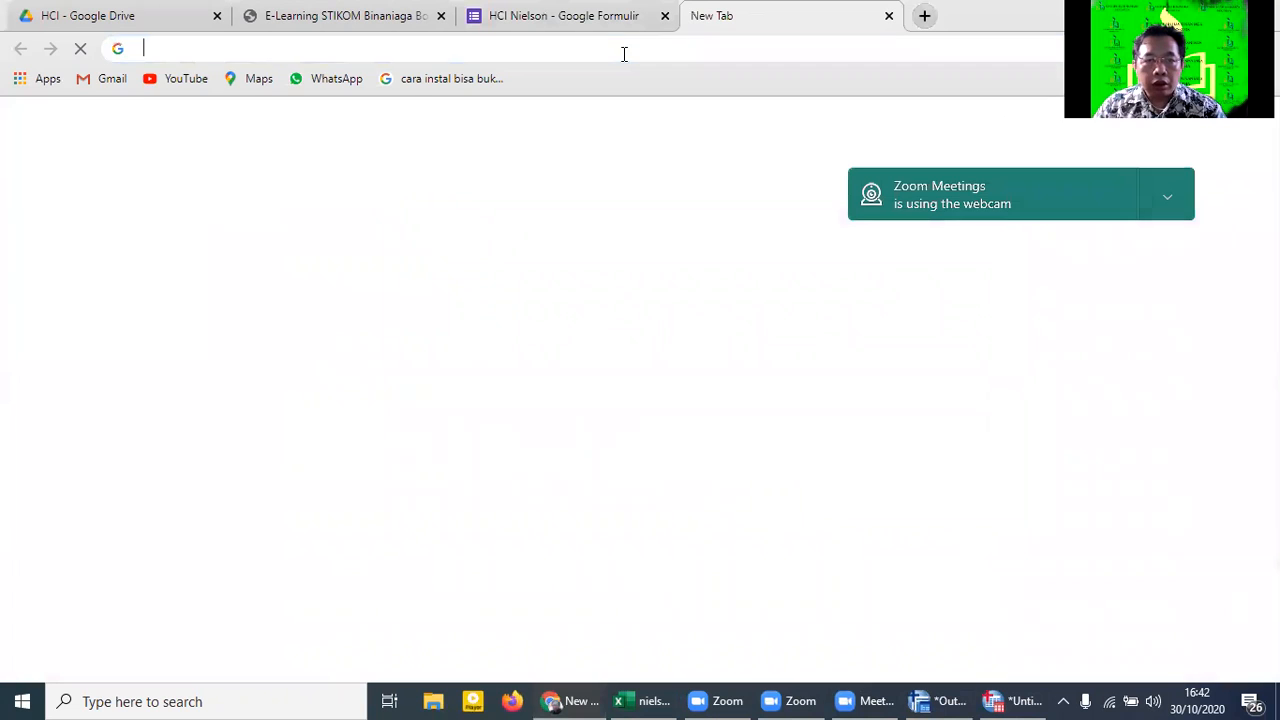
pyautogui.click(624, 54)
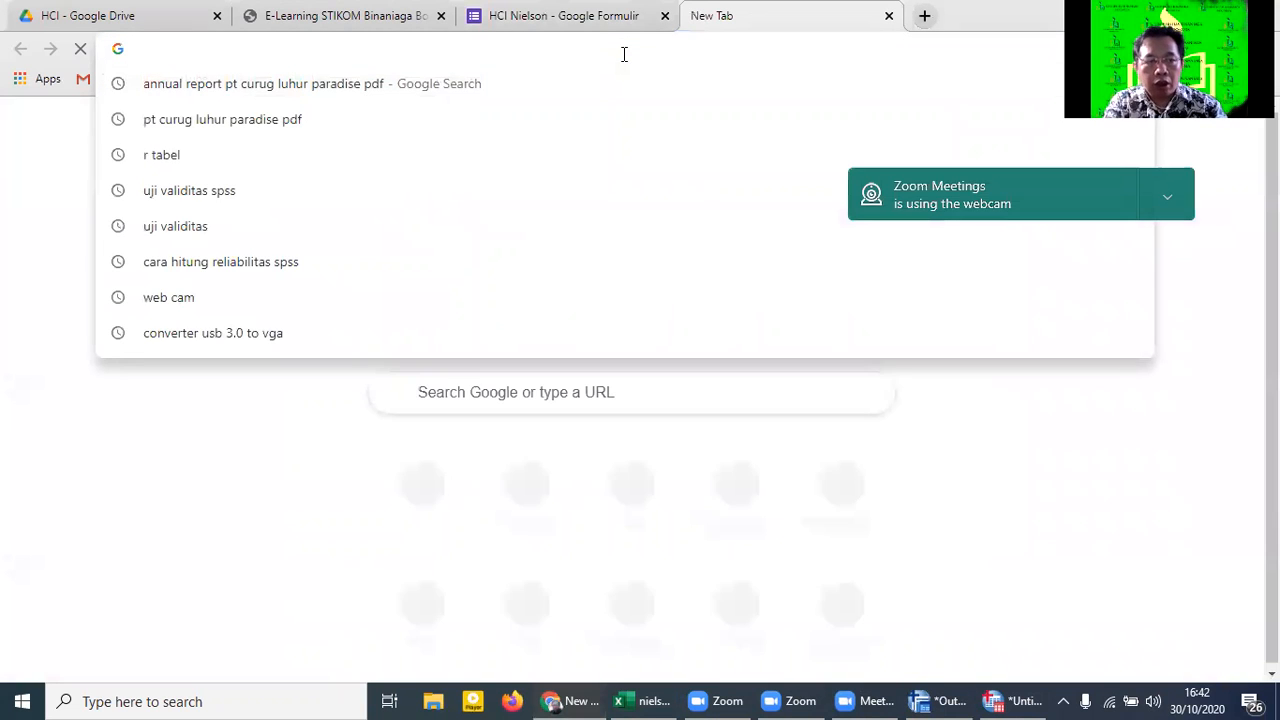
pyautogui.write('r tabel')
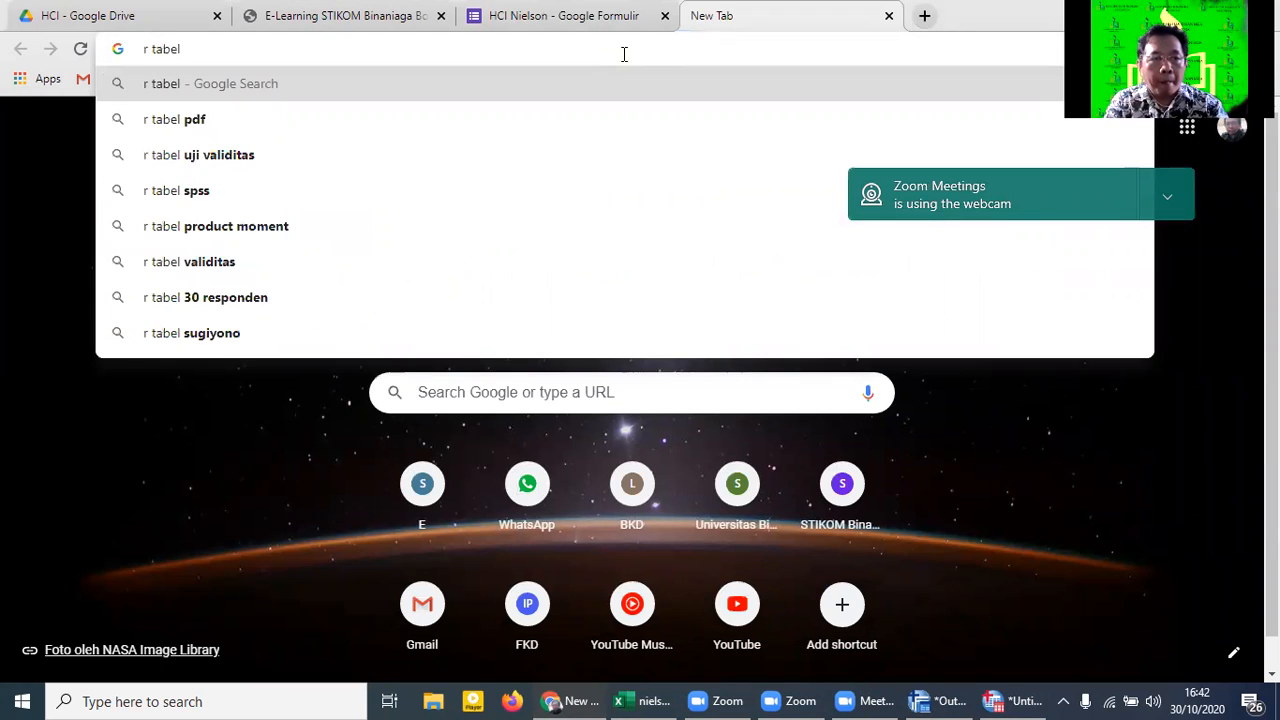
pyautogui.press('Return')
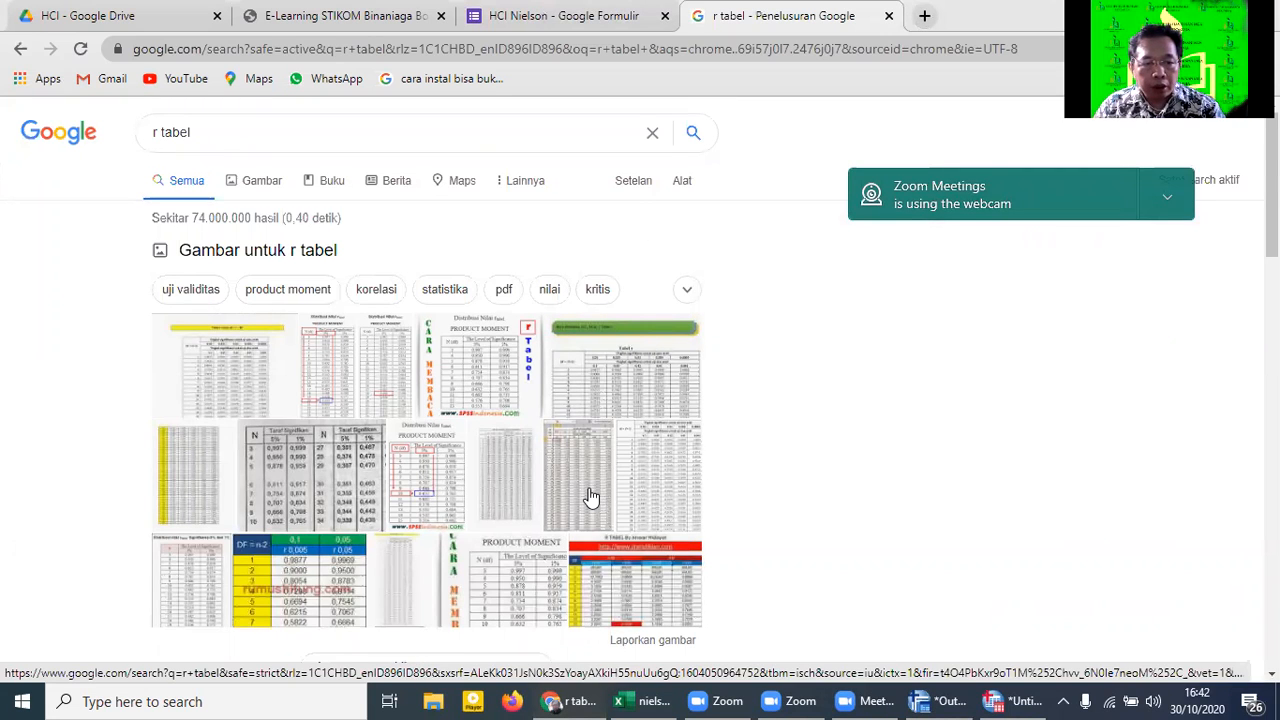
pyautogui.click(591, 497)
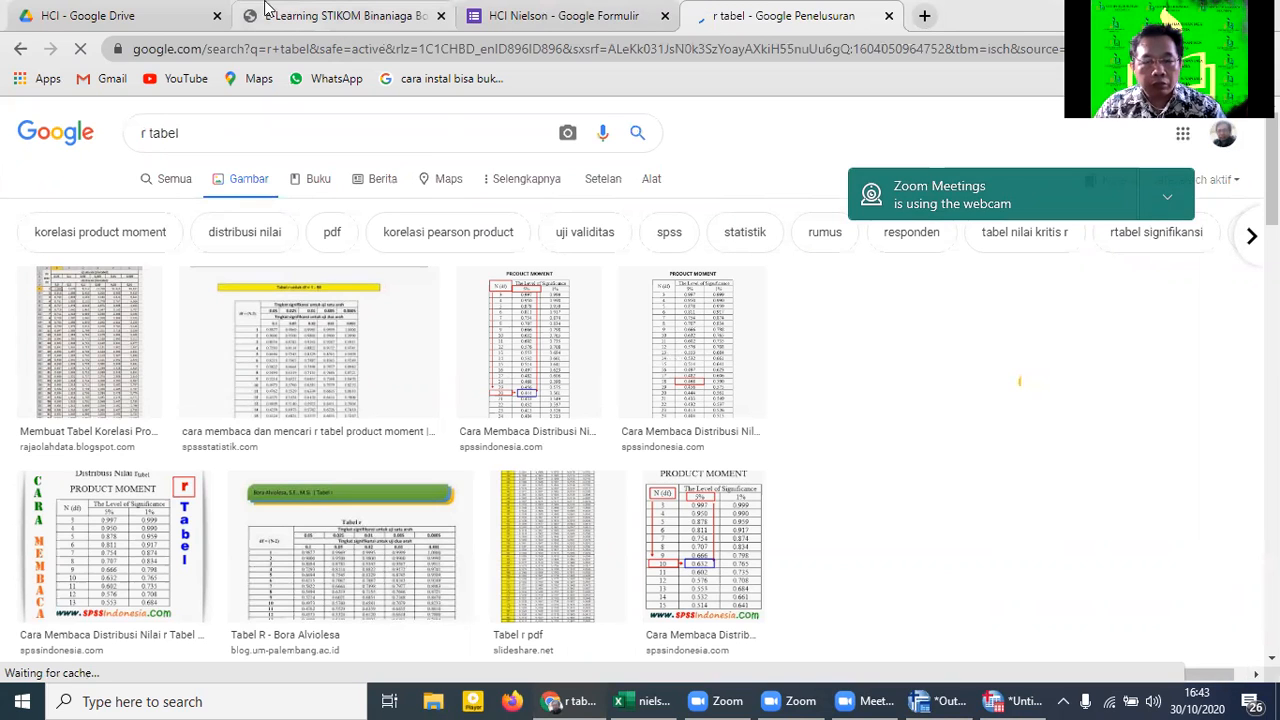
# Step: Return to the SPSS output and review the Cronbach's alpha and the item-total correlations
pyautogui.click(951, 697)
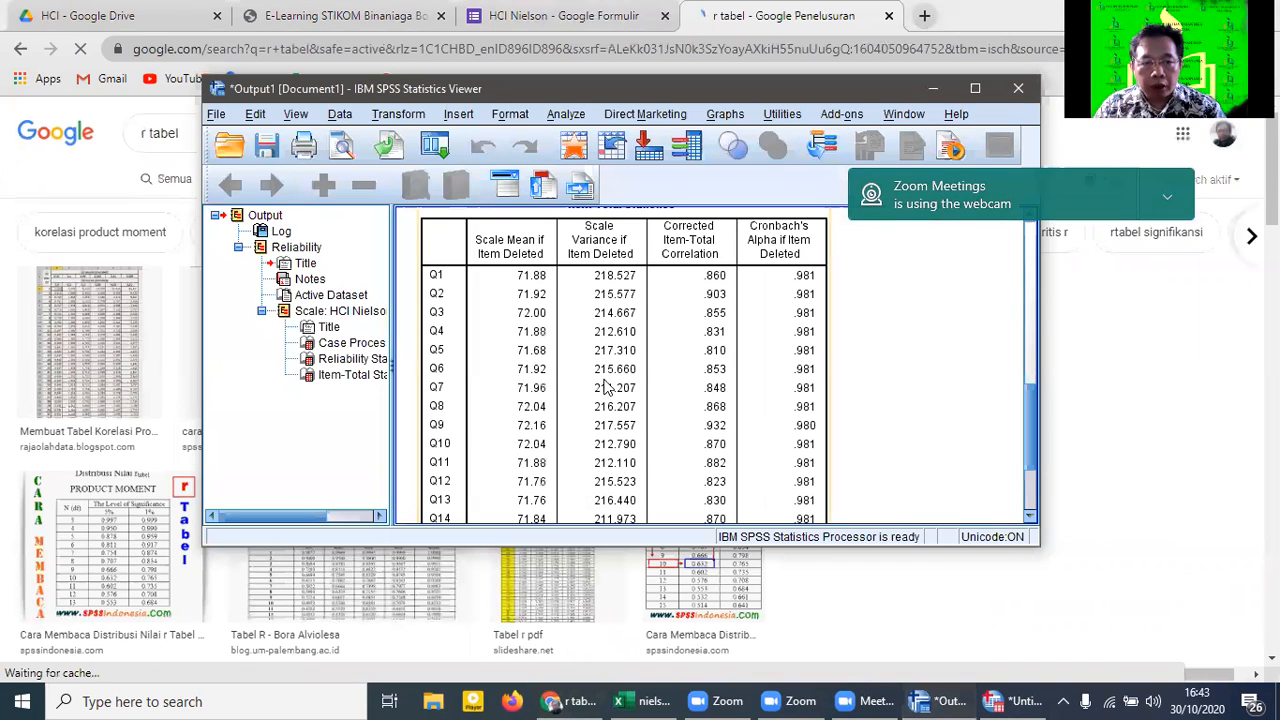
pyautogui.scroll(5, 605, 388)
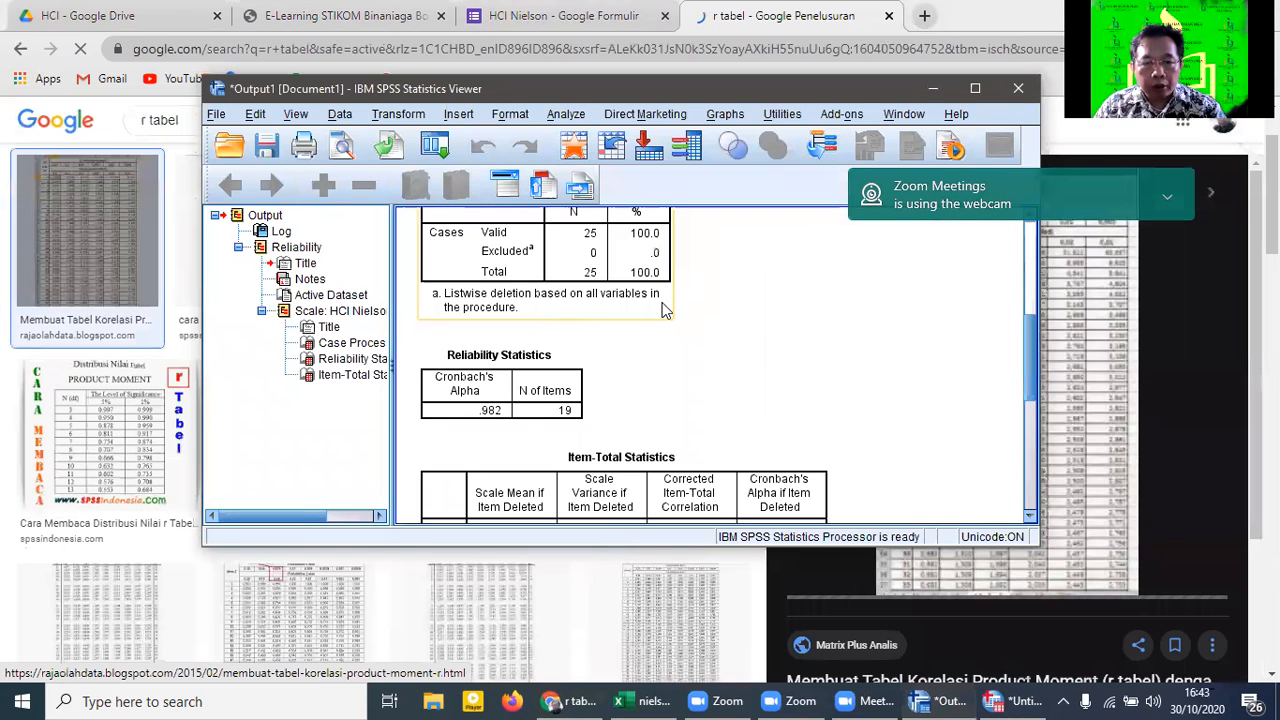
pyautogui.scroll(-3, 600, 381)
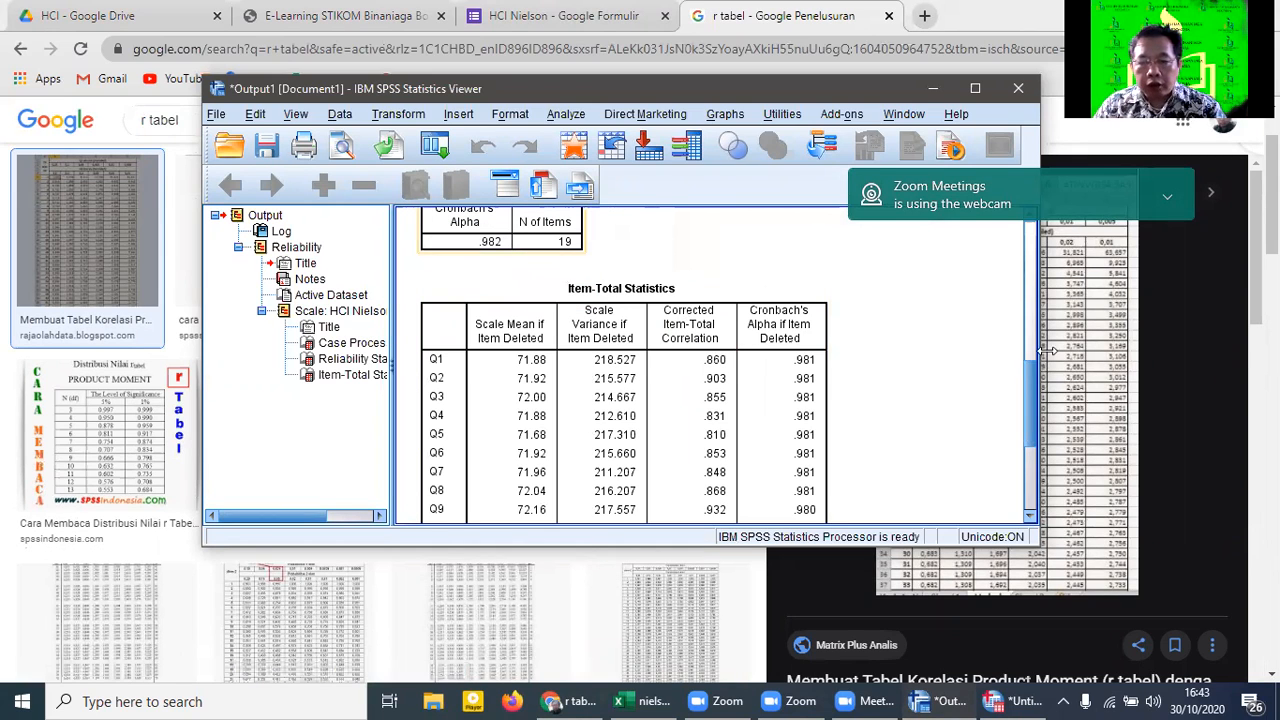
# Step: Go back to Chrome and read through the rows of the enlarged r table image
pyautogui.click(1175, 385)
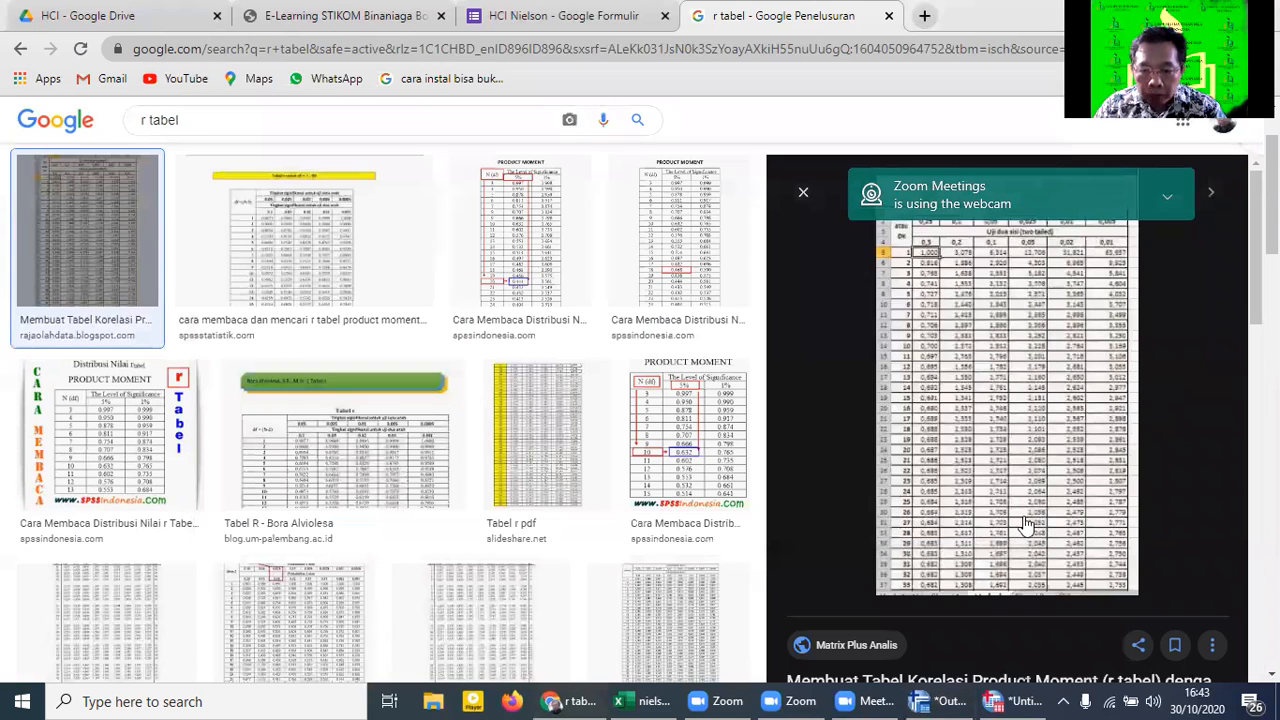
pyautogui.scroll(-2, 960, 415)
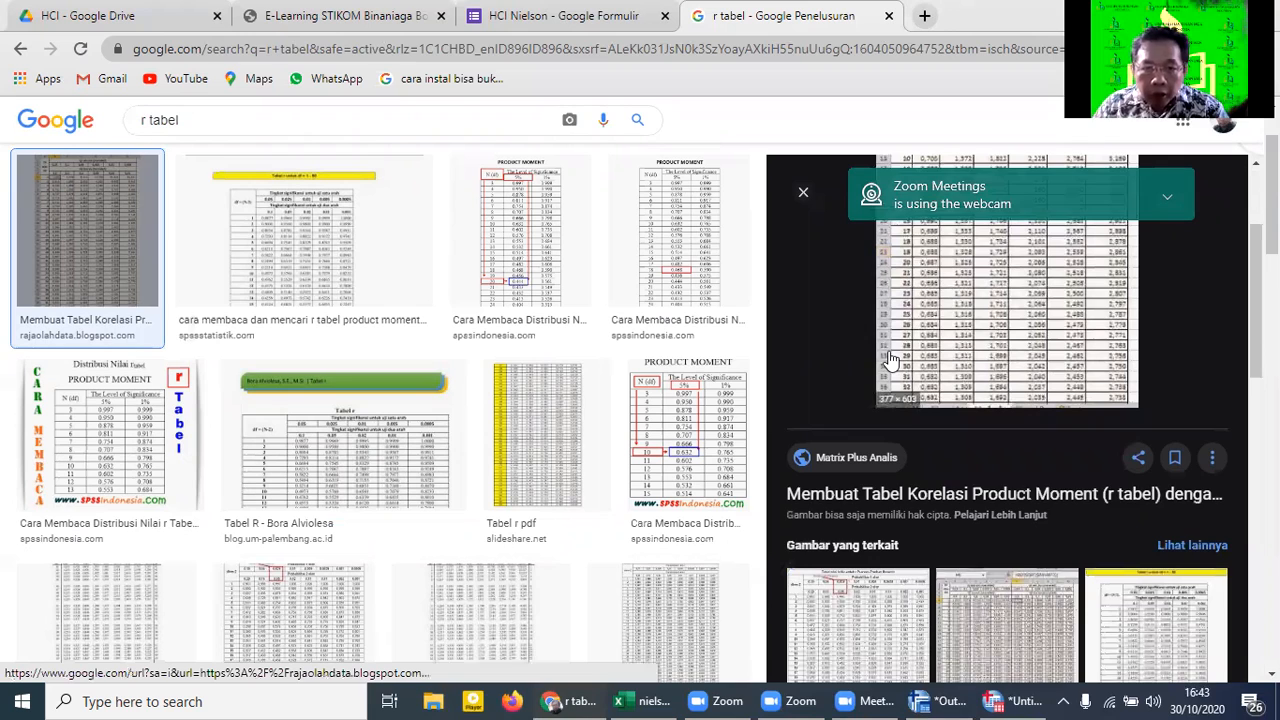
pyautogui.scroll(2, 890, 365)
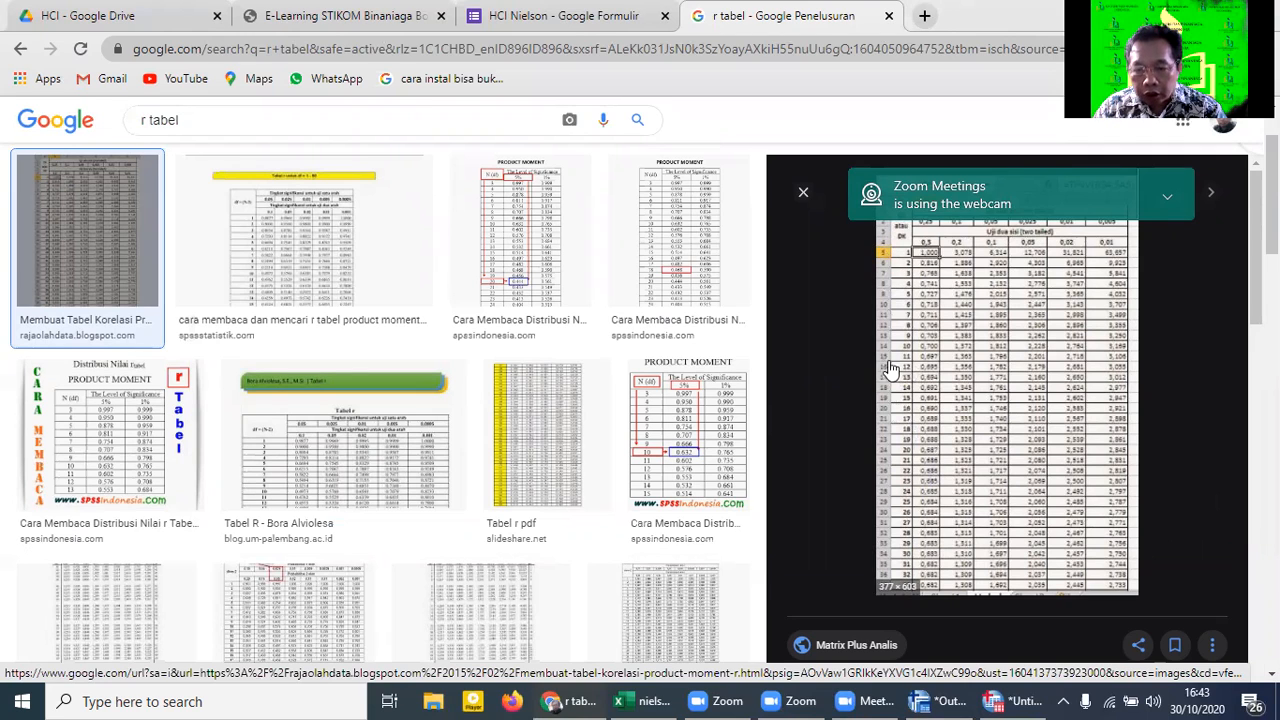
# Step: Try to open the r table image's source page, enlarge the image results meanwhile, and close the source page
pyautogui.click(928, 512)
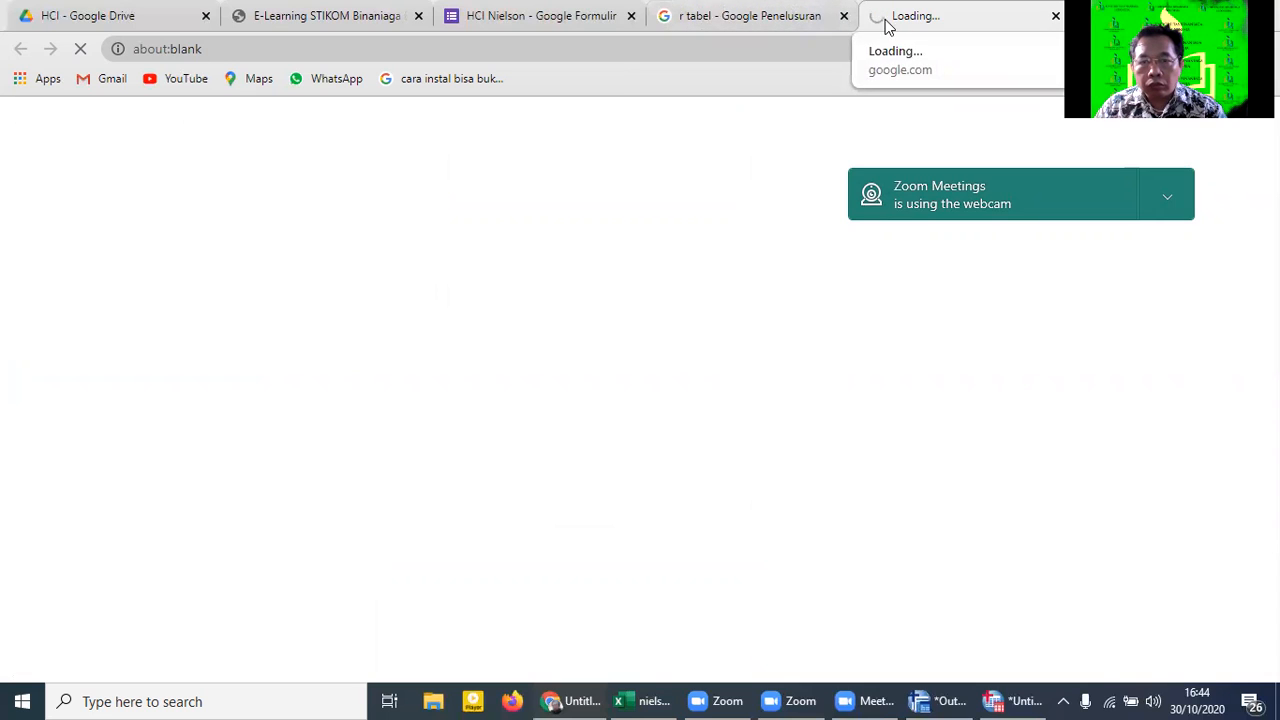
pyautogui.click(795, 22)
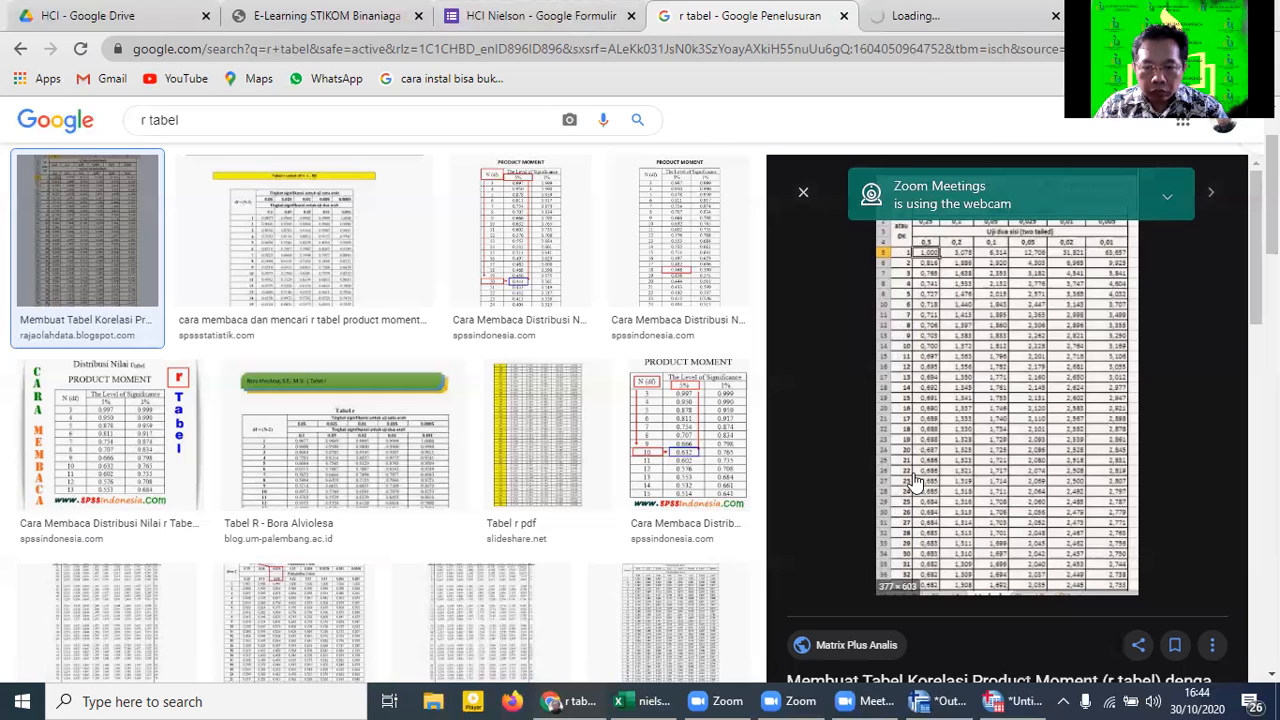
pyautogui.click(918, 16)
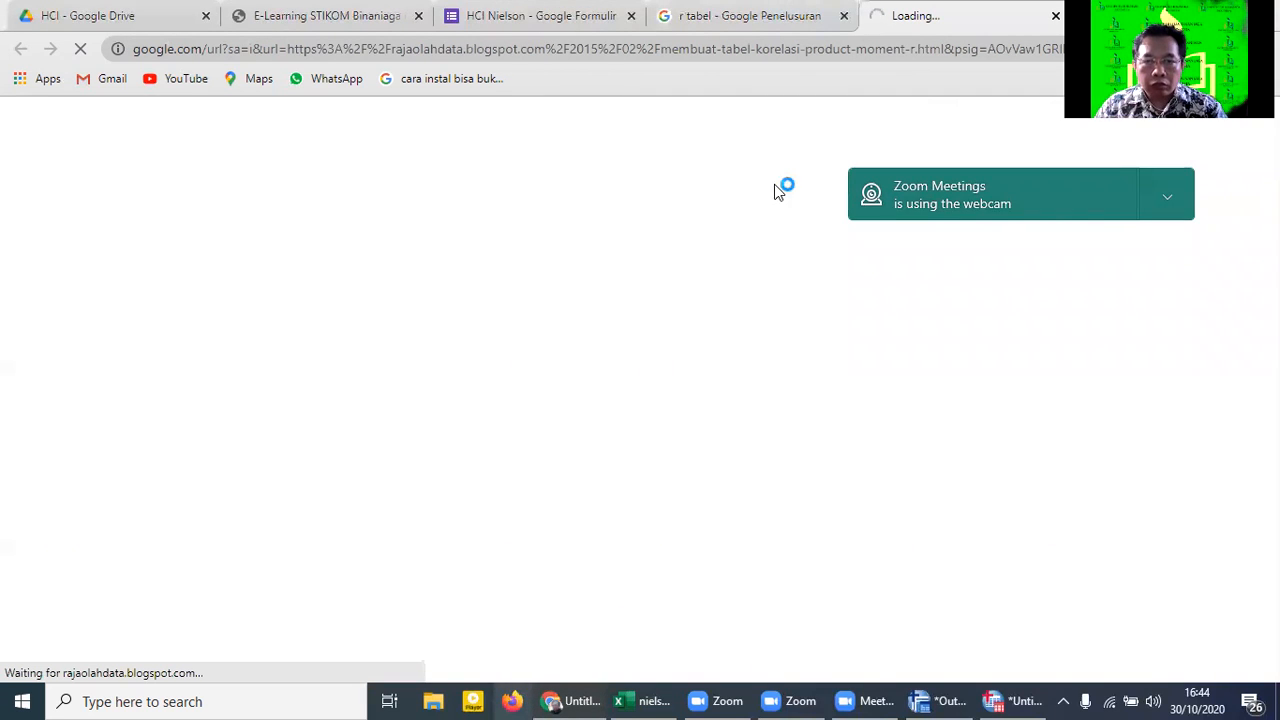
pyautogui.click(745, 16)
pyautogui.click(920, 17)
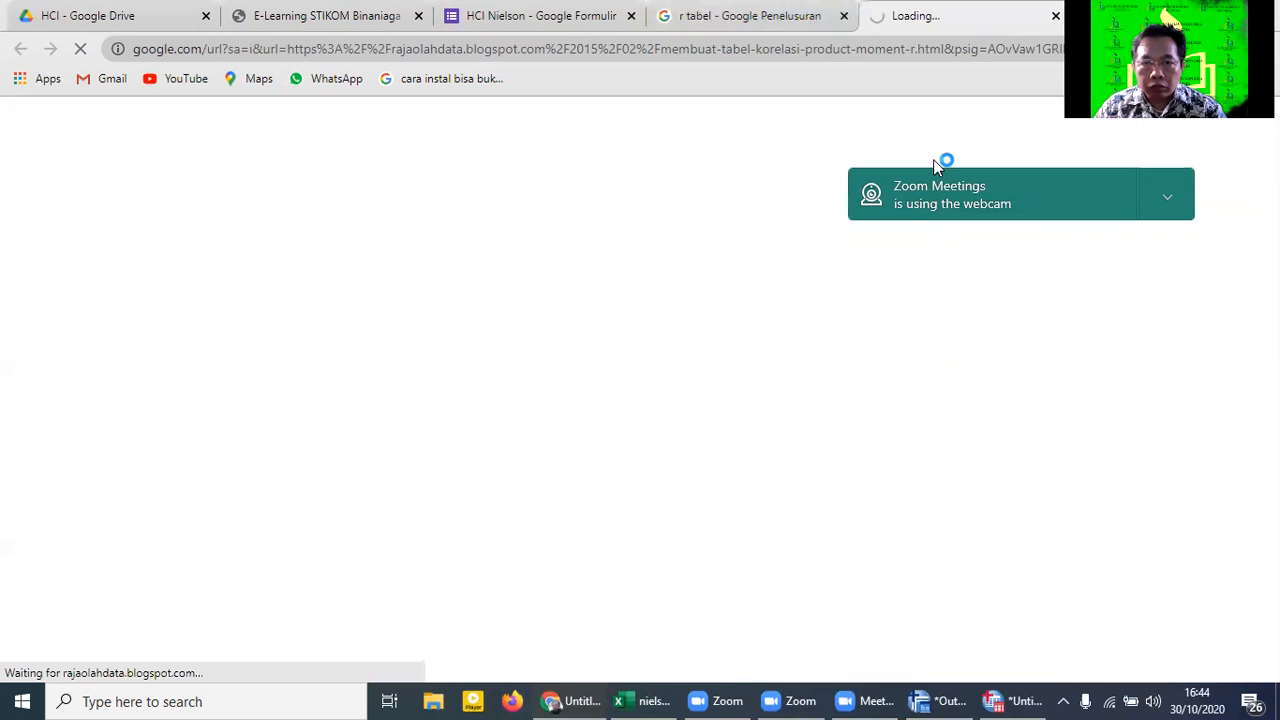
pyautogui.click(760, 24)
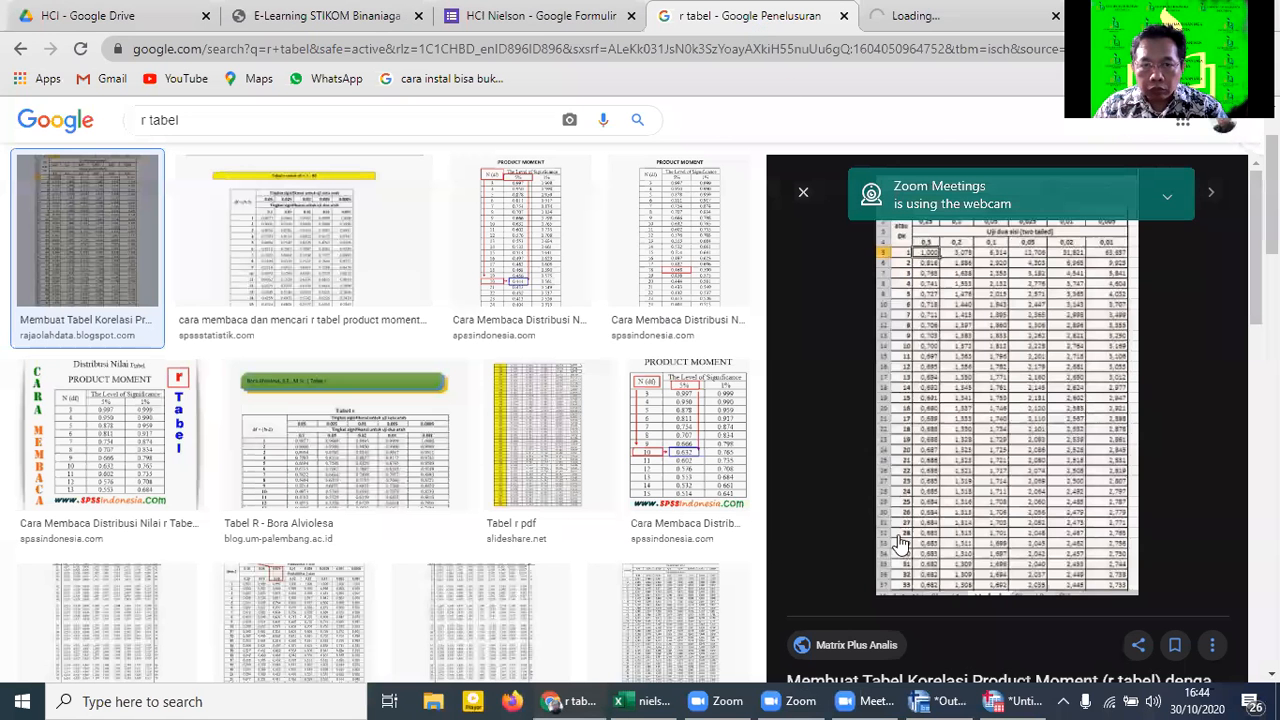
pyautogui.hotkey('ctrl', '0')
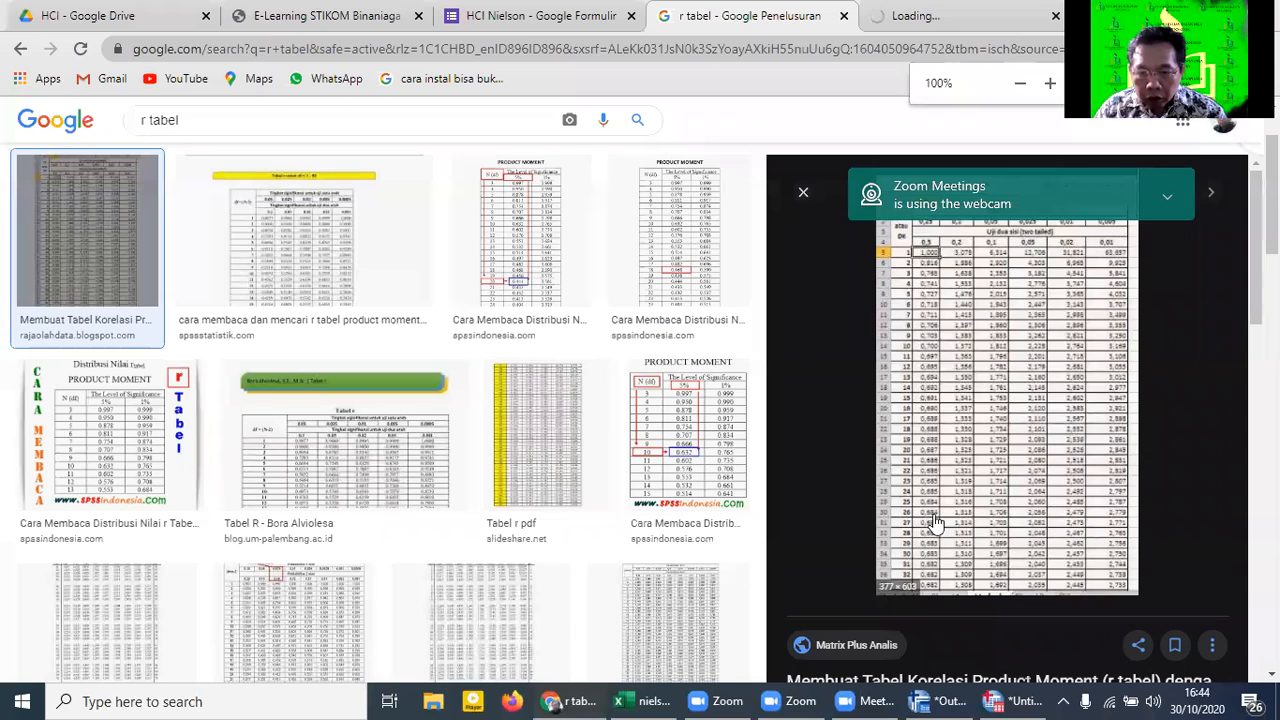
pyautogui.hotkey('ctrl', '+')
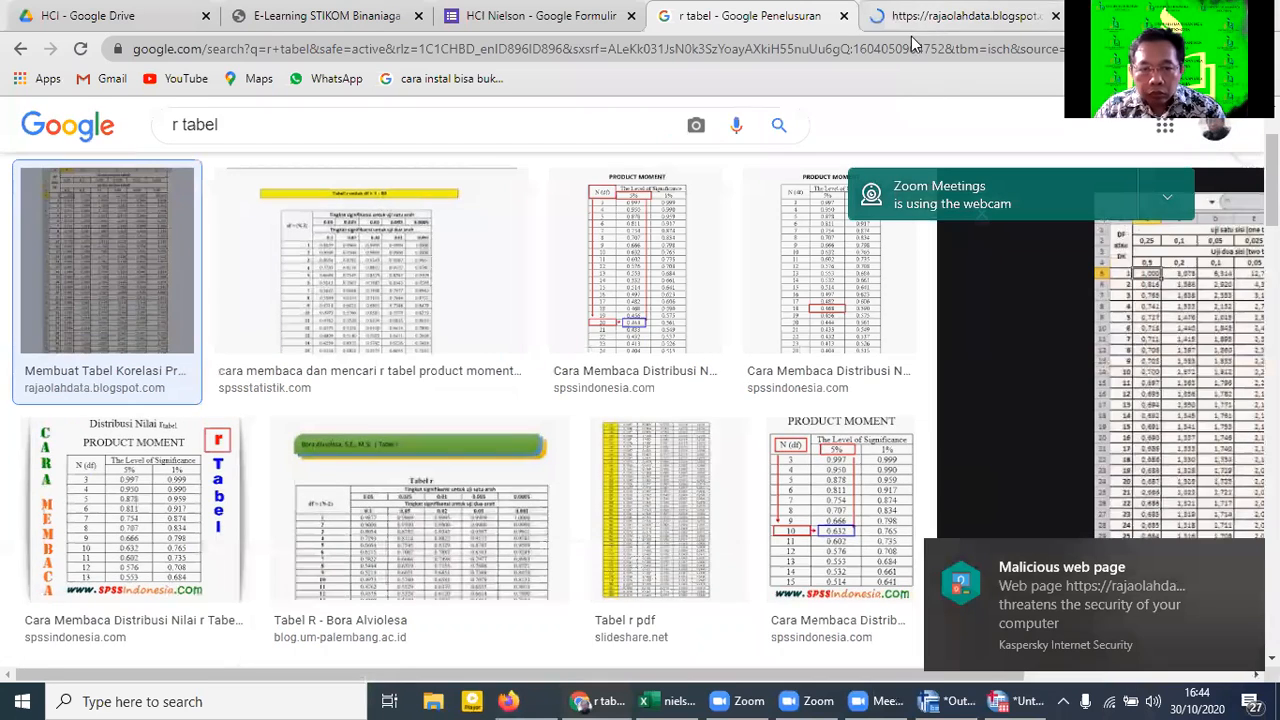
pyautogui.click(911, 30)
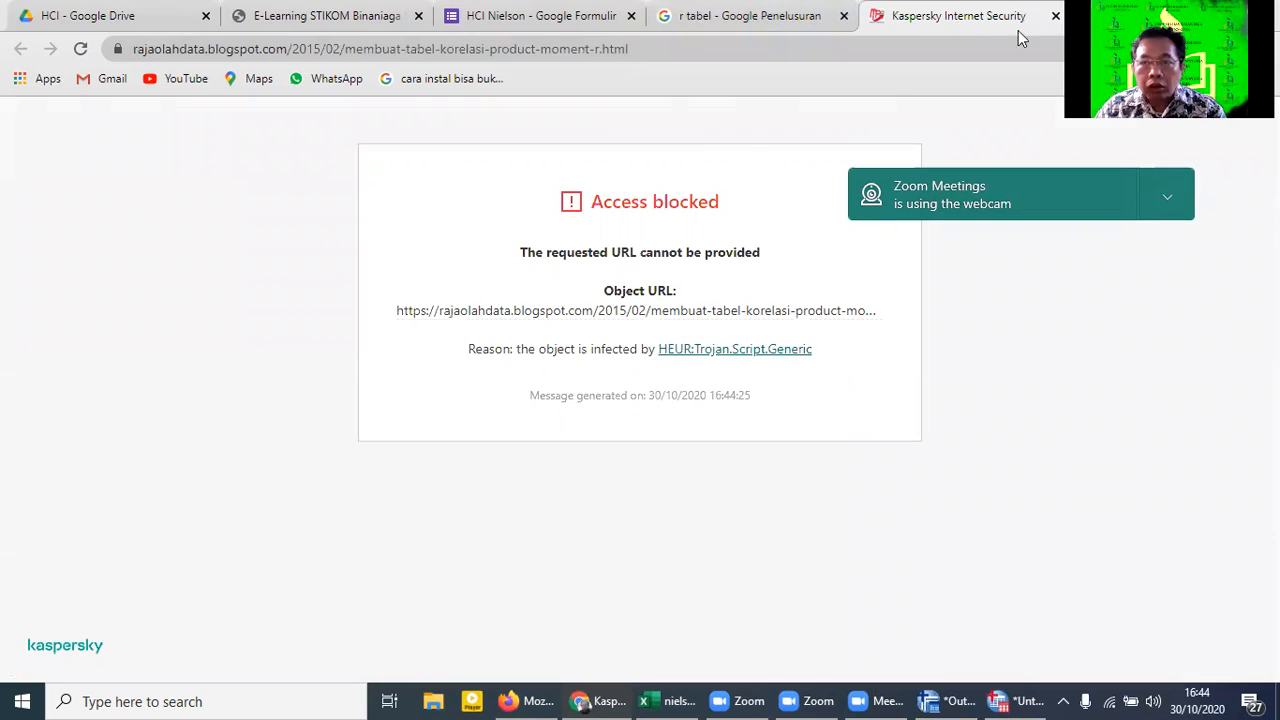
pyautogui.click(1055, 16)
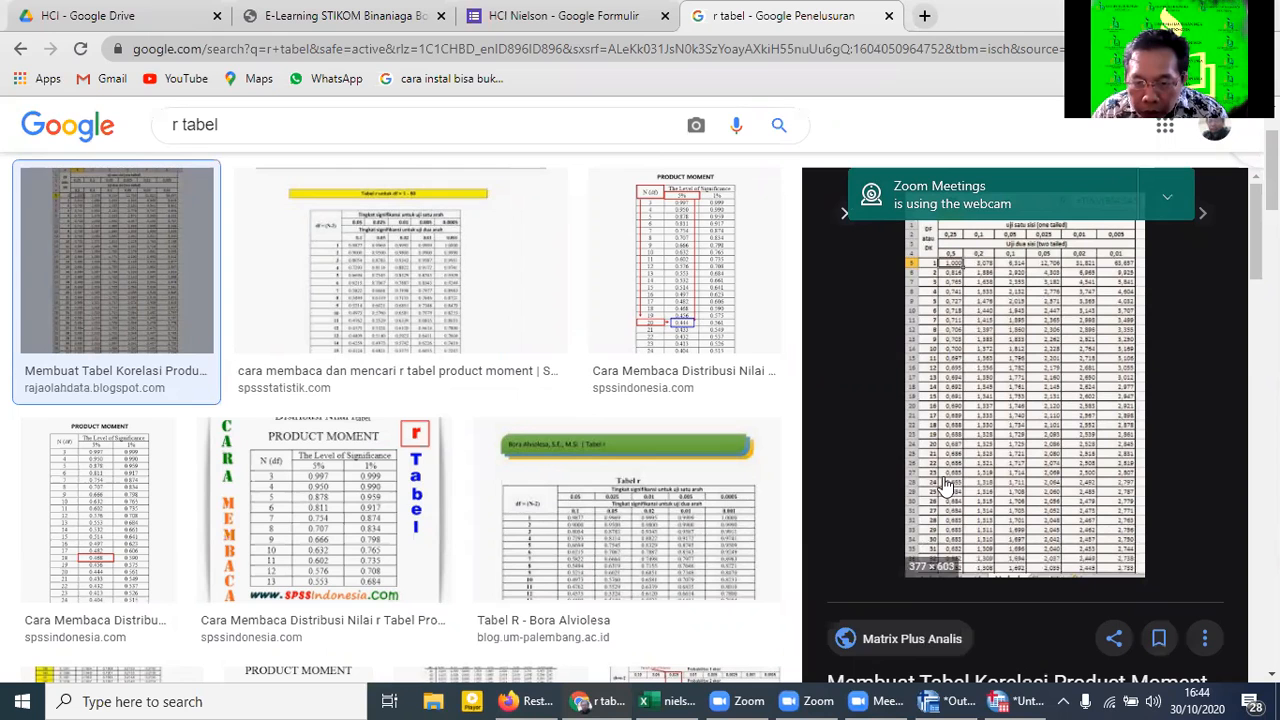
# Step: Switch to the Firefox image results for "rtabel" to view the product moment r table from SPSS Indonesia
pyautogui.scroll(1, 954, 488)
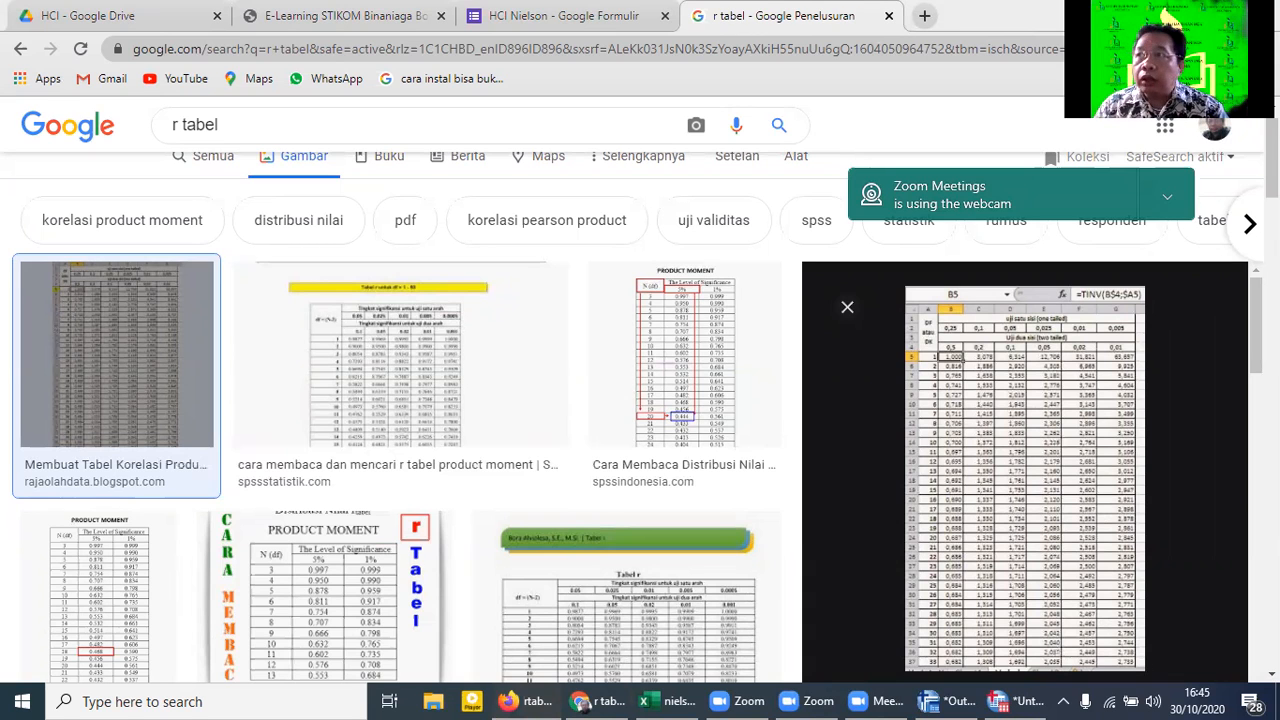
pyautogui.hotkey('alt', 'Tab')
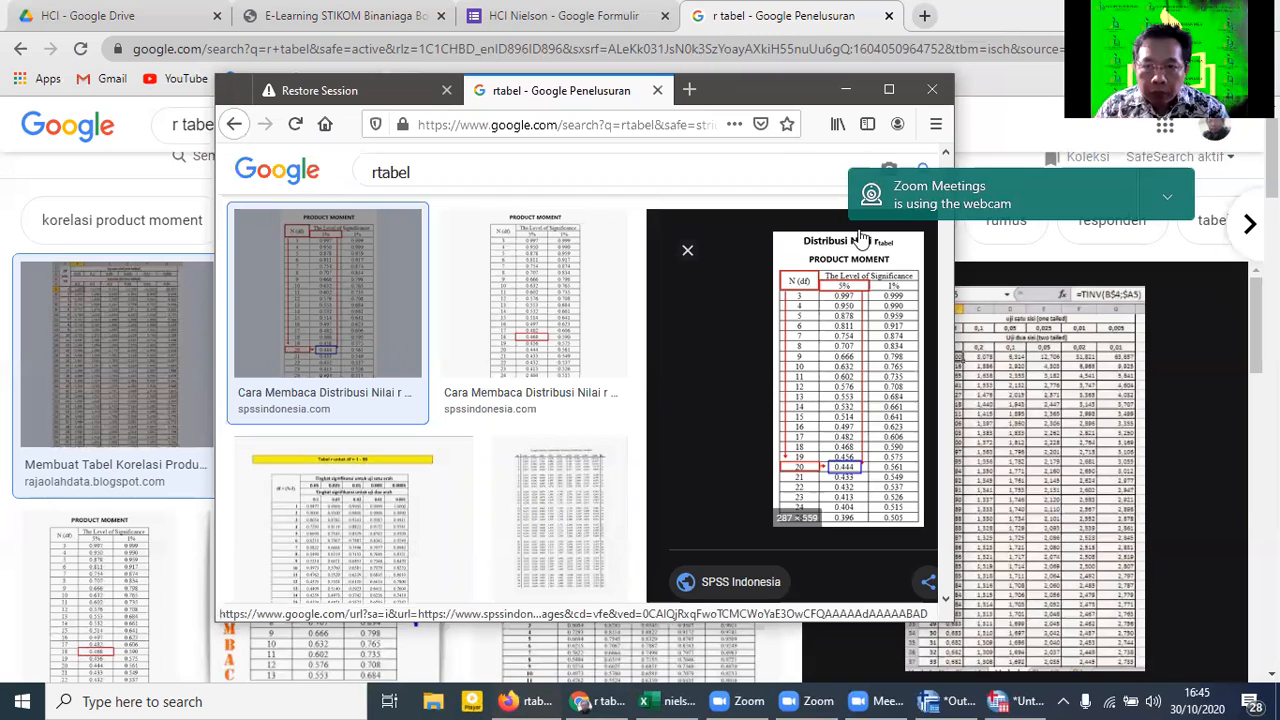
# Step: Return from the opened source page to the "rtabel" image results and read the product moment r table
pyautogui.click(888, 92)
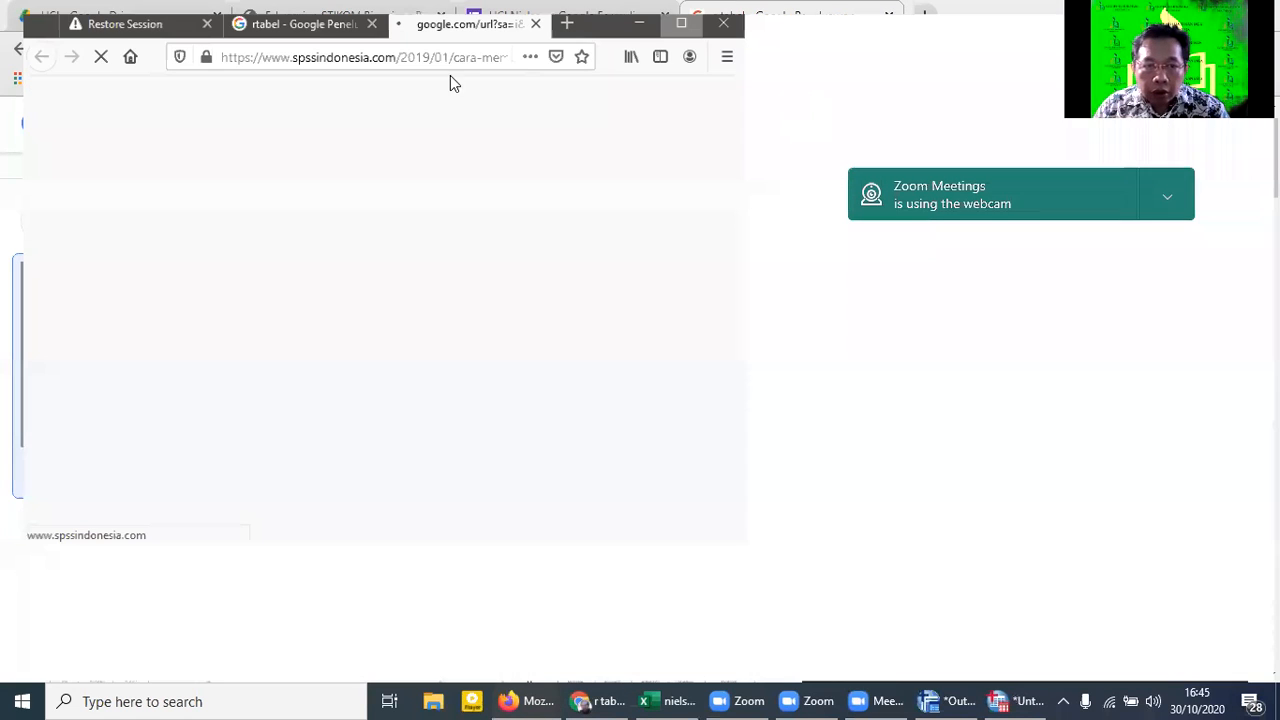
pyautogui.click(313, 24)
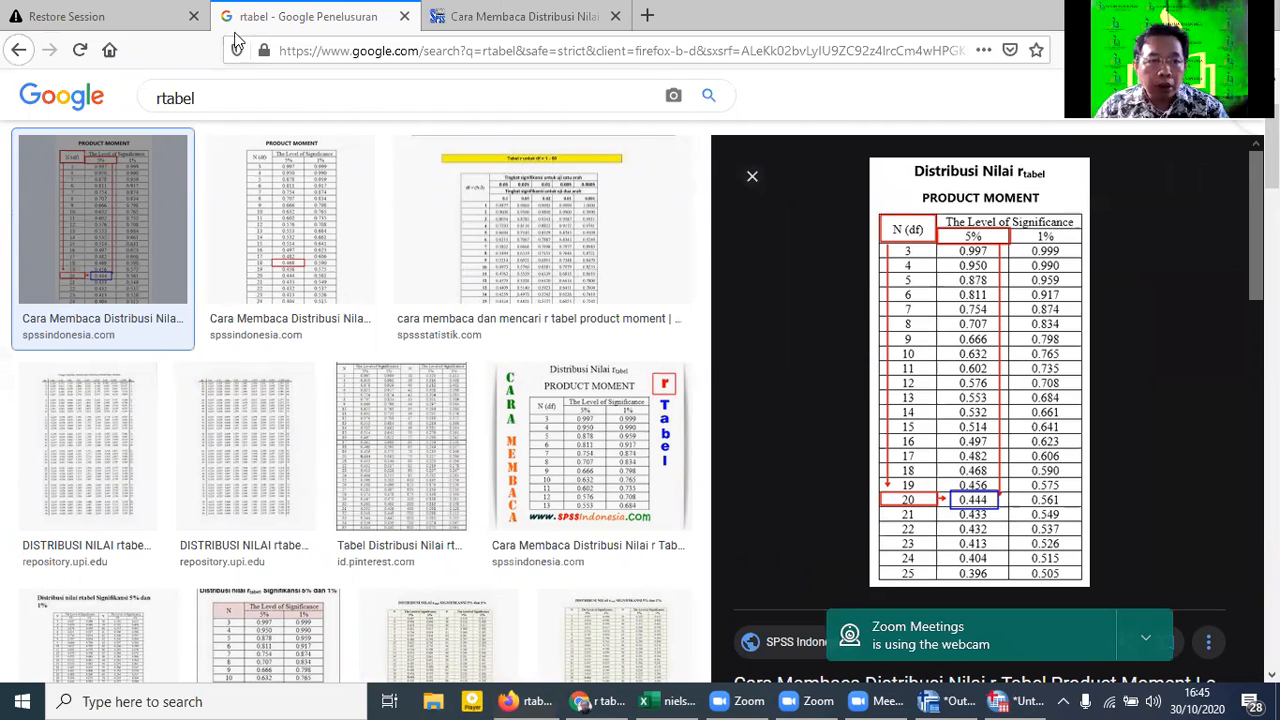
pyautogui.click(597, 701)
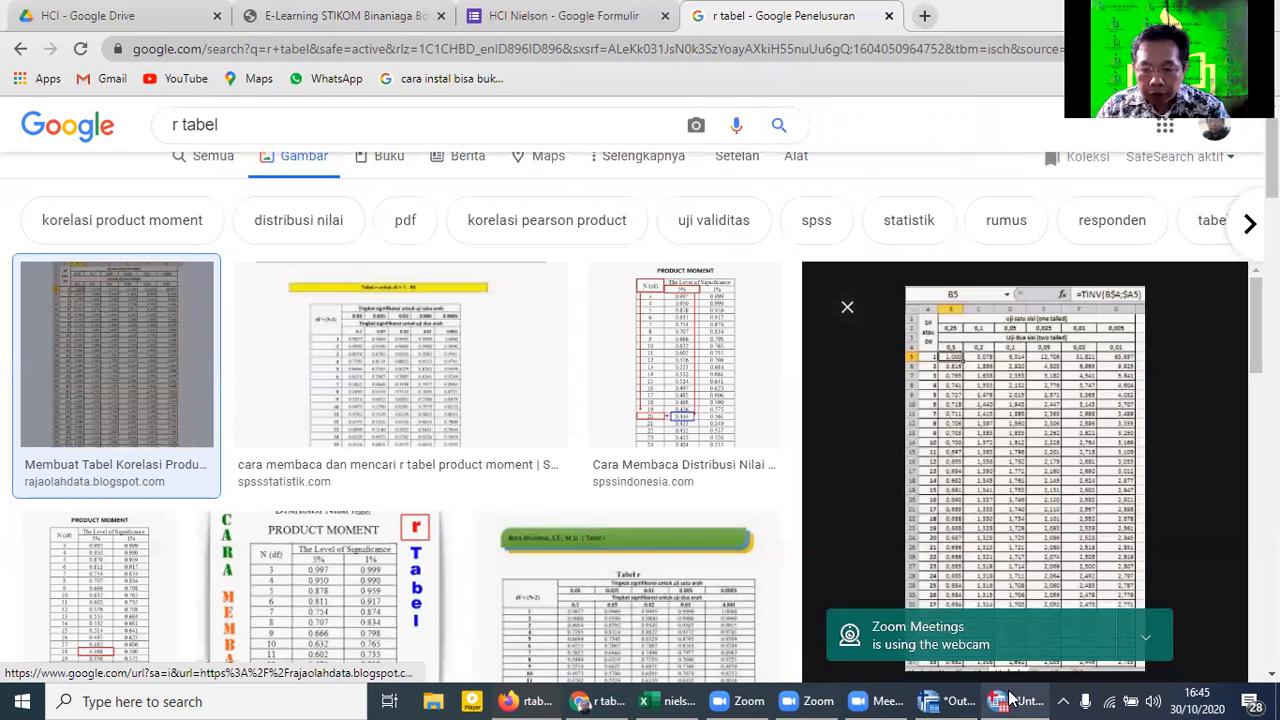
# Step: Switch to the SPSS output and examine the Cronbach's alpha, corrected item-total correlations and alpha-if-item-deleted values for Q1 to Q19
pyautogui.click(930, 700)
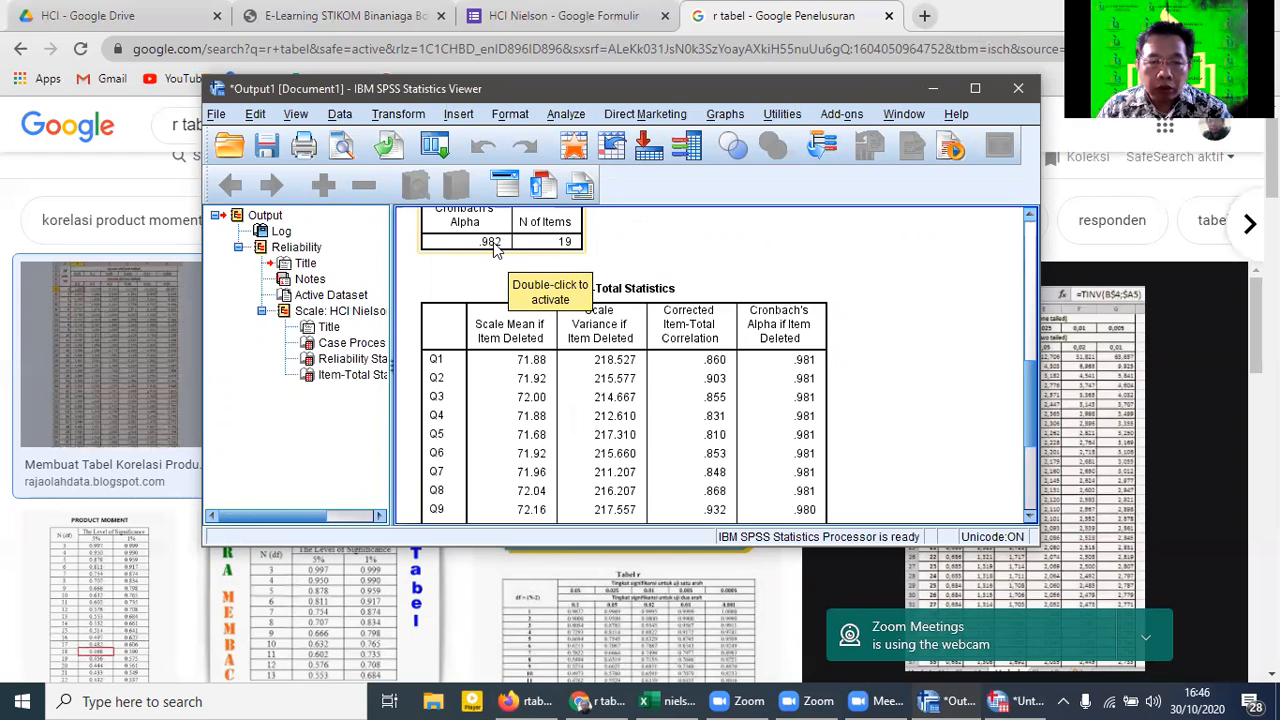
pyautogui.click(609, 380)
pyautogui.scroll(-3, 645, 358)
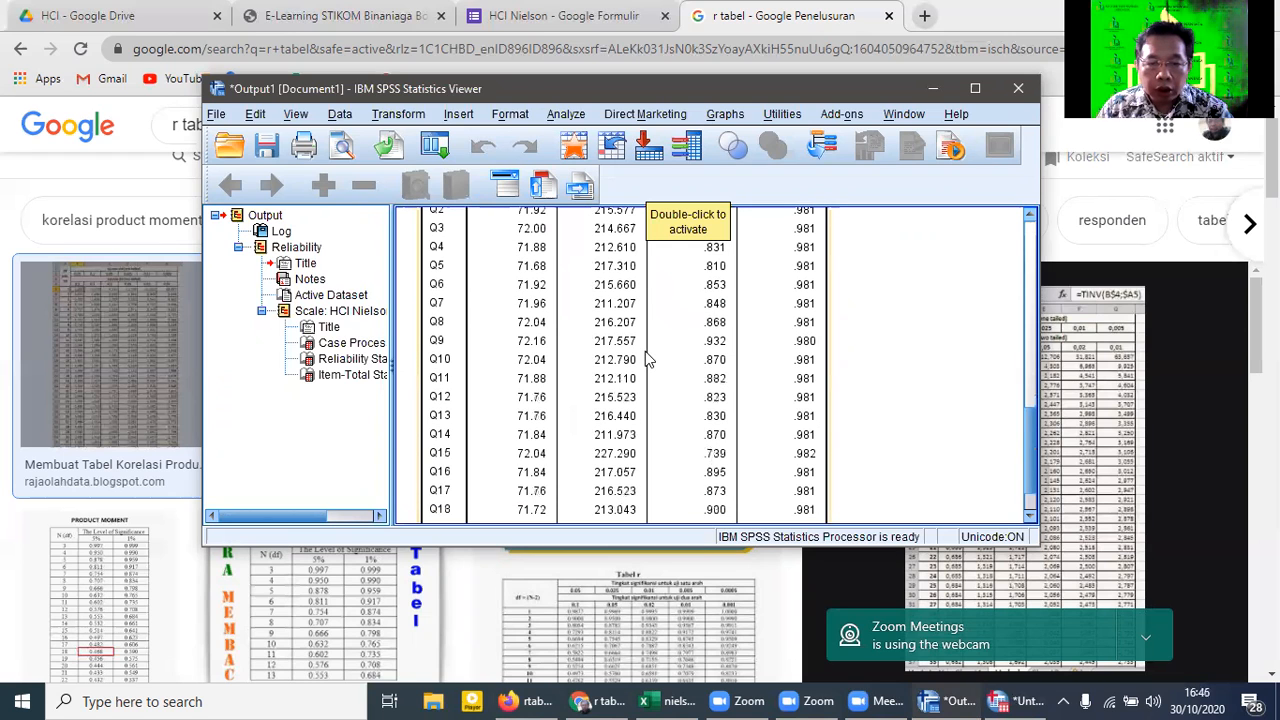
pyautogui.scroll(3, 806, 400)
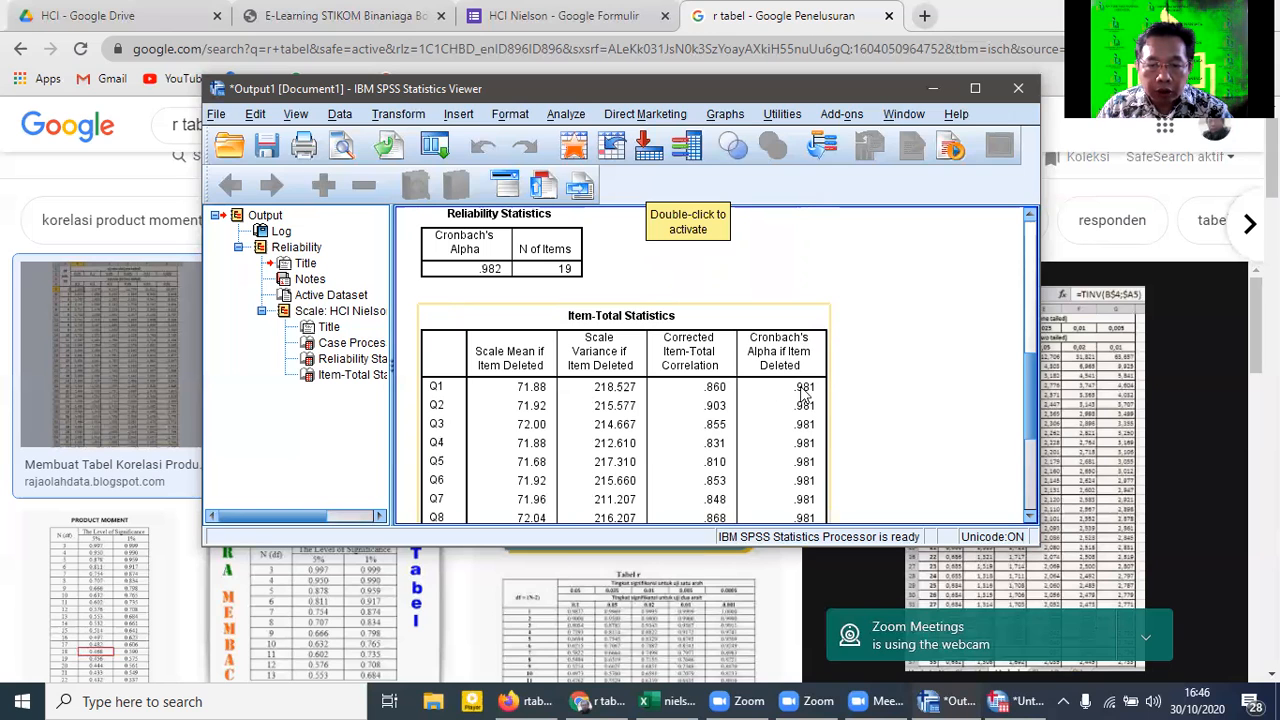
pyautogui.scroll(-5, 806, 422)
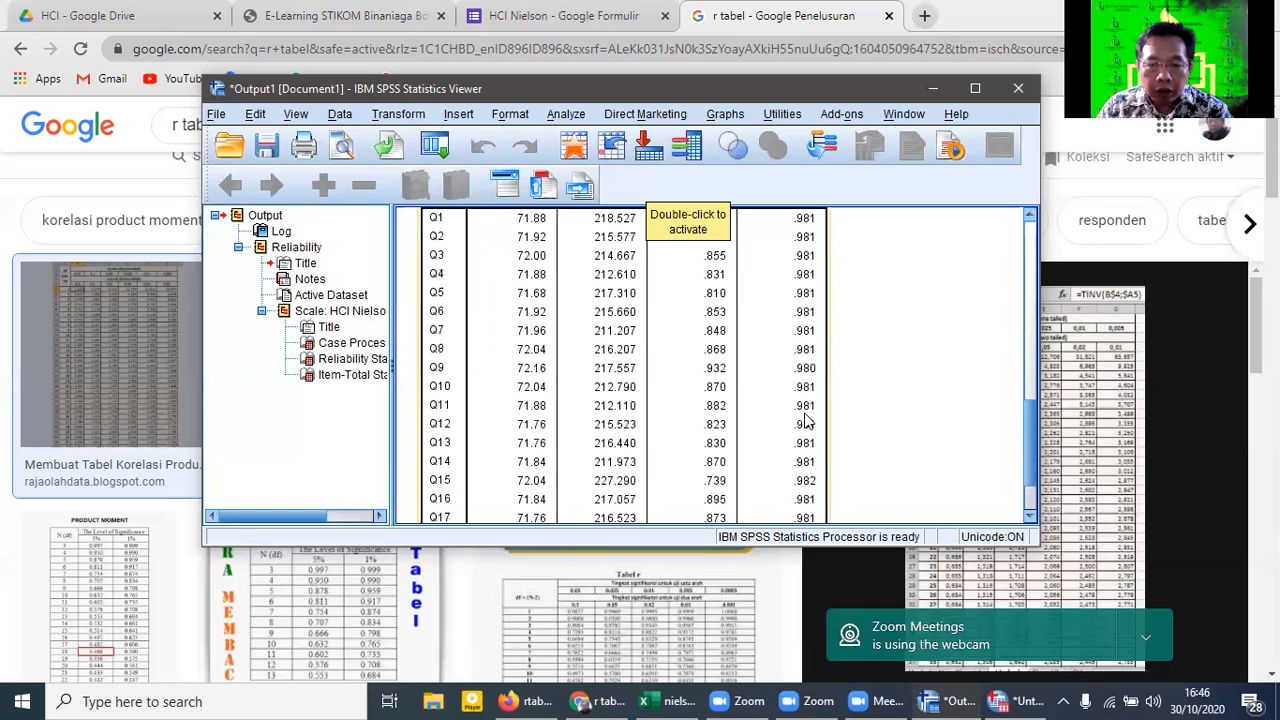
pyautogui.scroll(5, 806, 422)
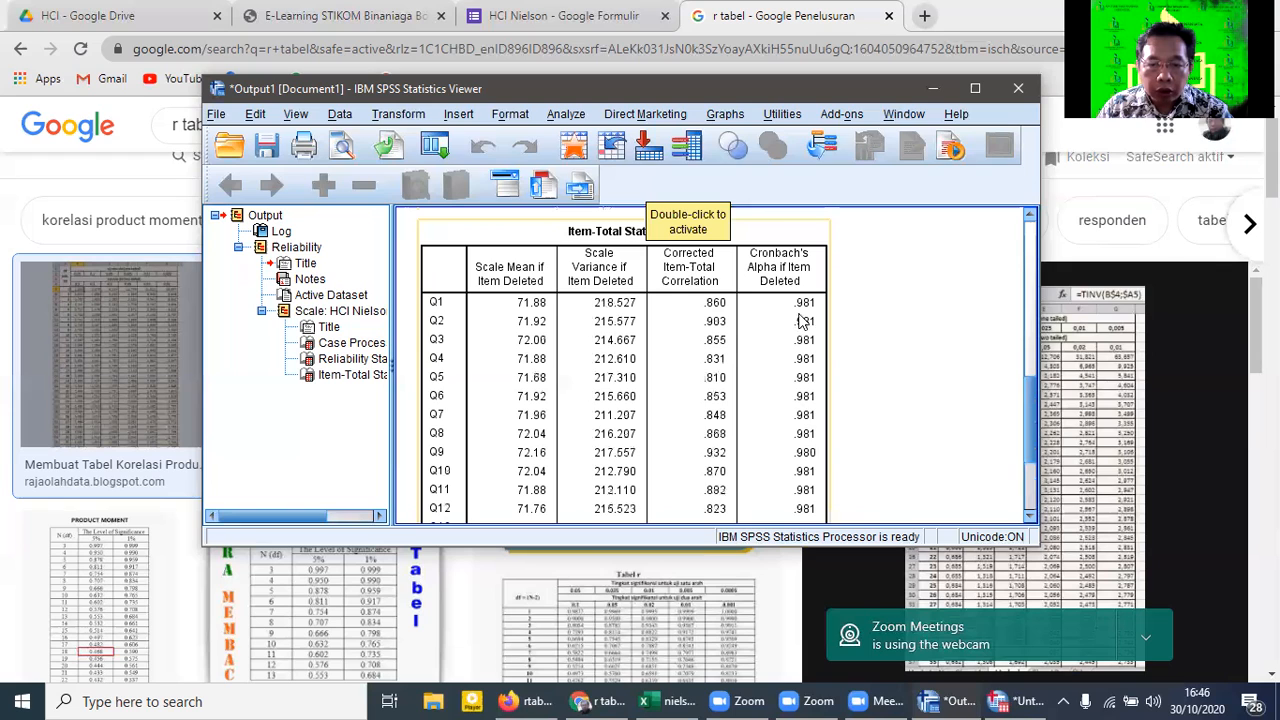
pyautogui.scroll(-5, 800, 455)
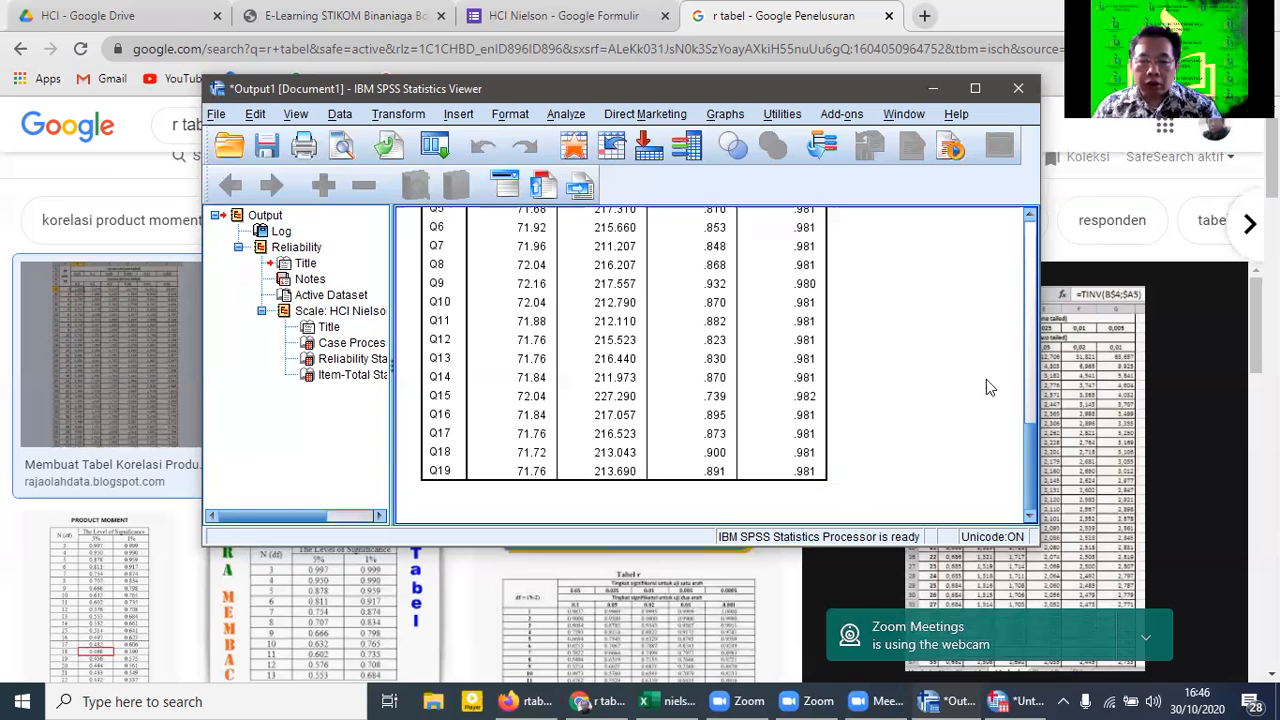
pyautogui.scroll(10, 1029, 274)
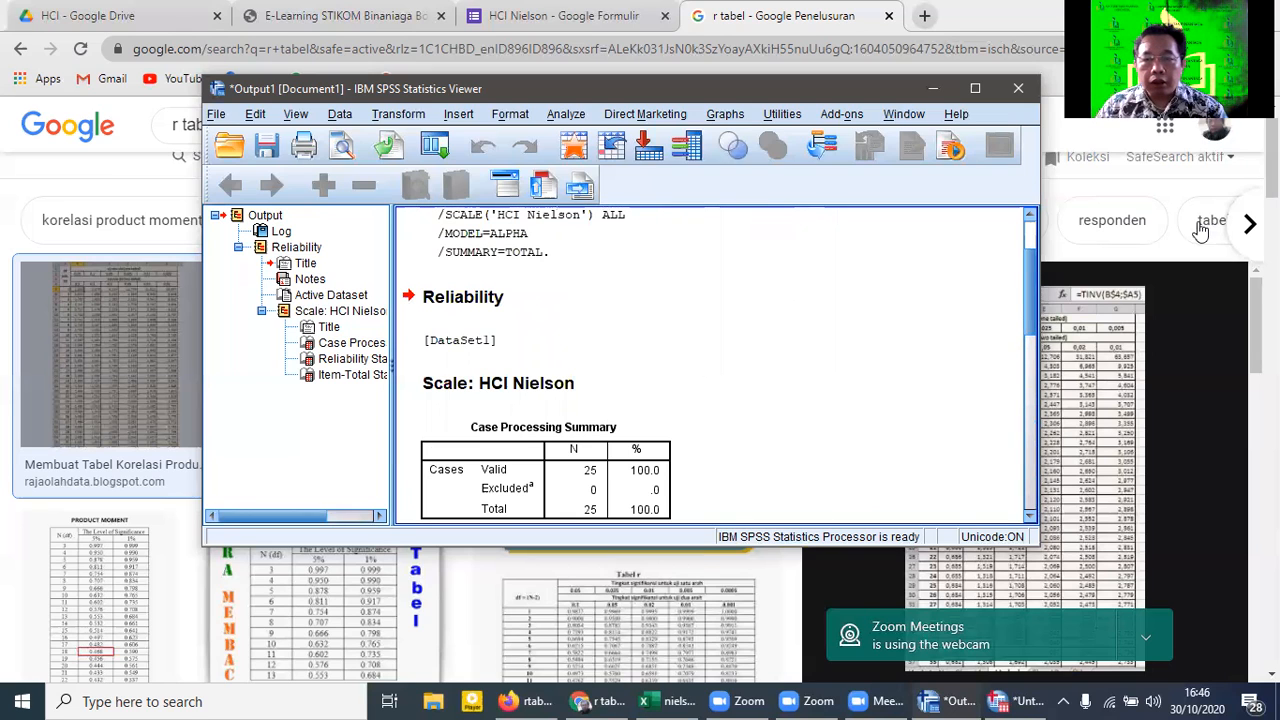
pyautogui.moveTo(1035, 289); pyautogui.dragTo(1038, 455)
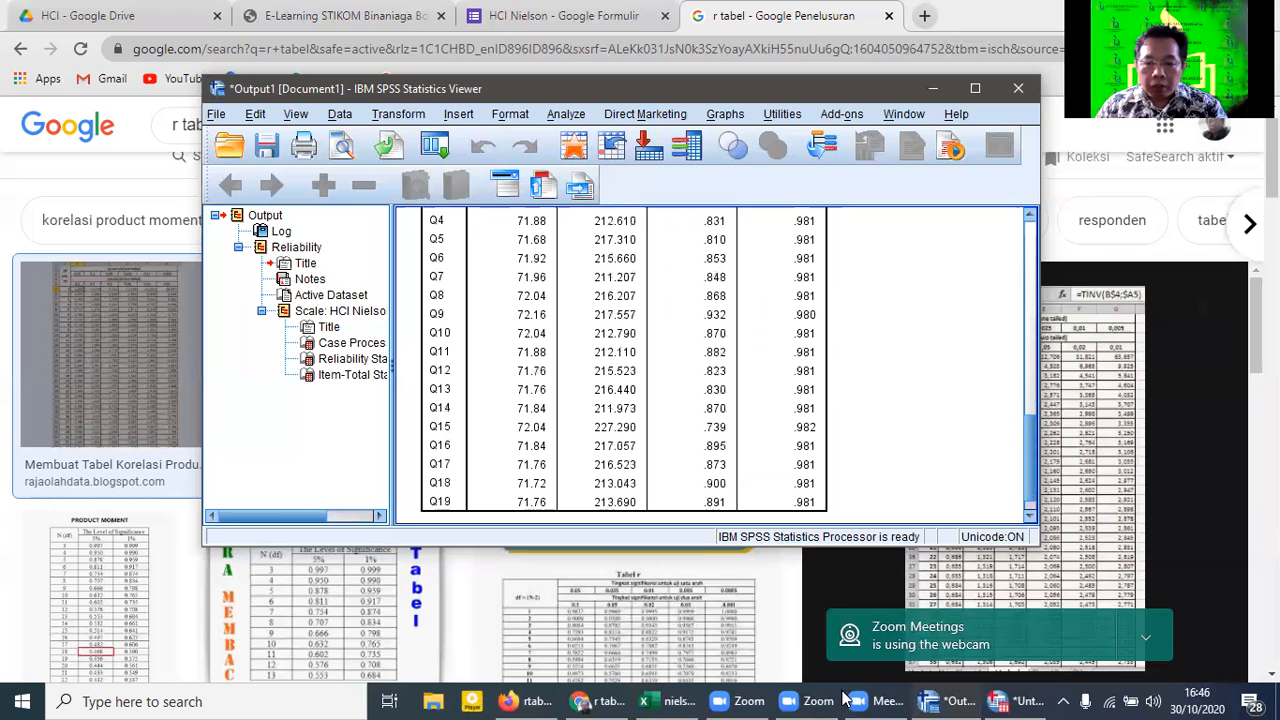
pyautogui.click(940, 700)
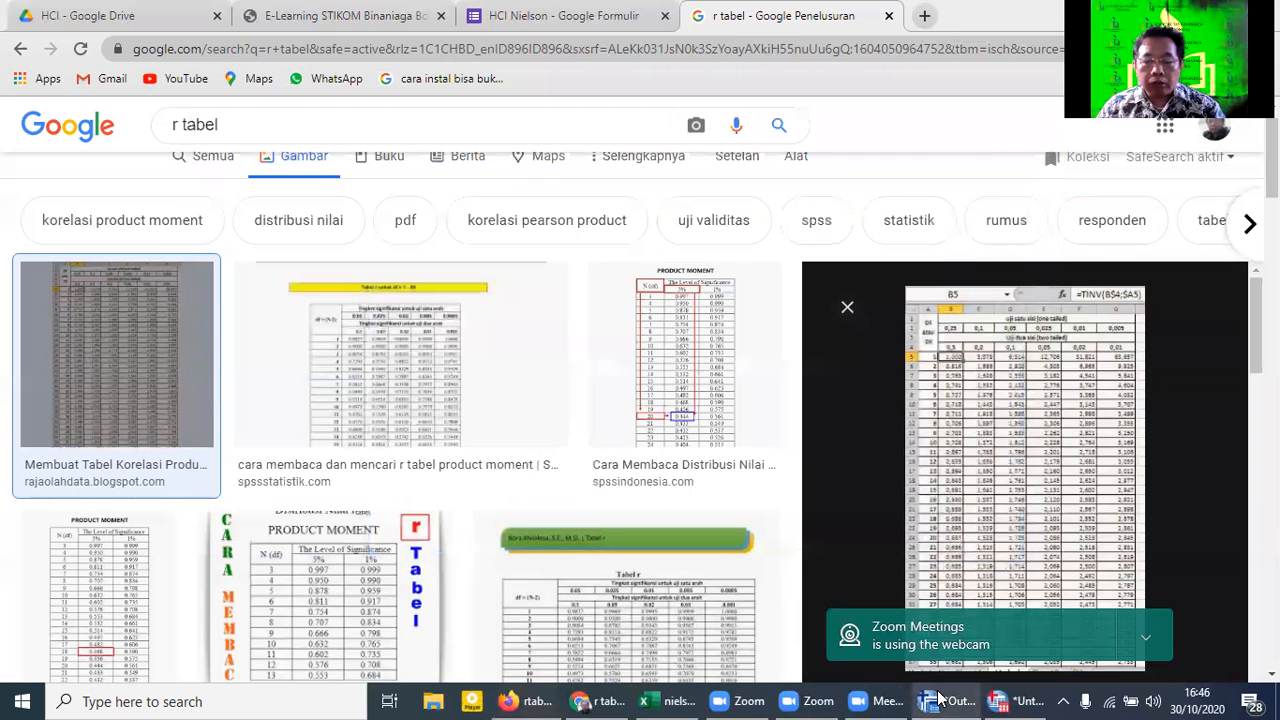
pyautogui.click(940, 700)
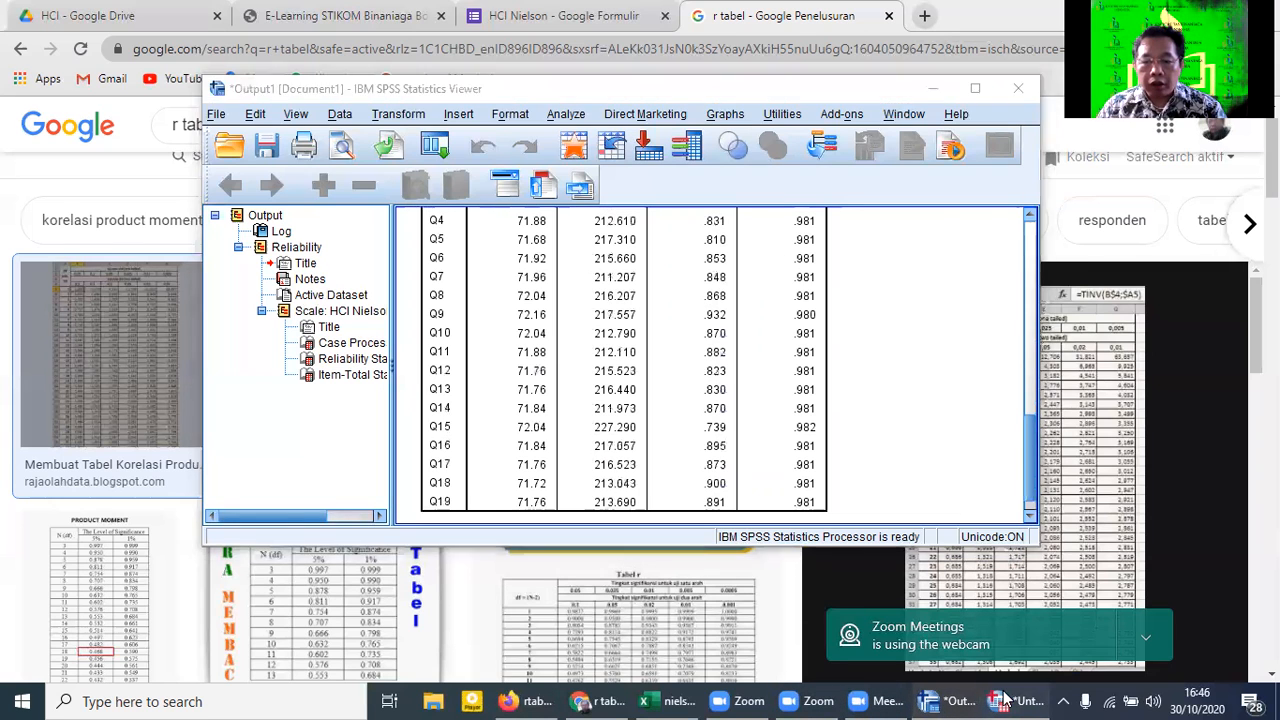
pyautogui.click(1005, 698)
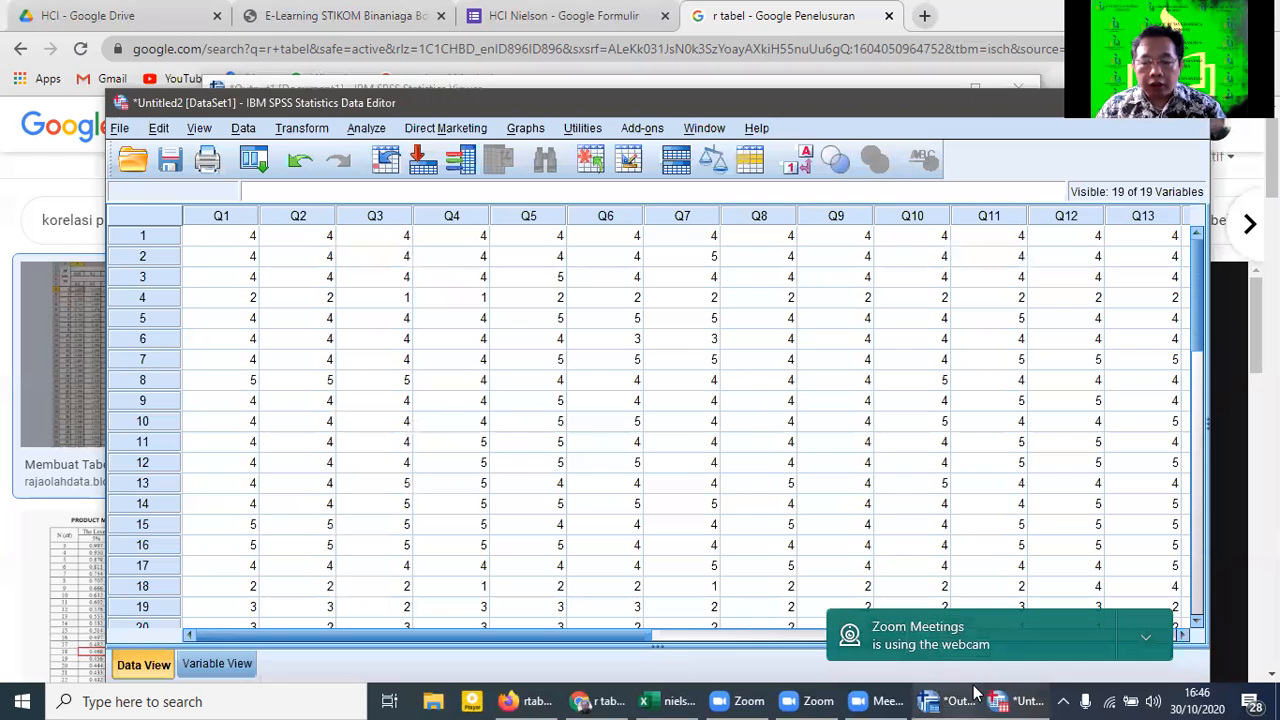
pyautogui.click(930, 700)
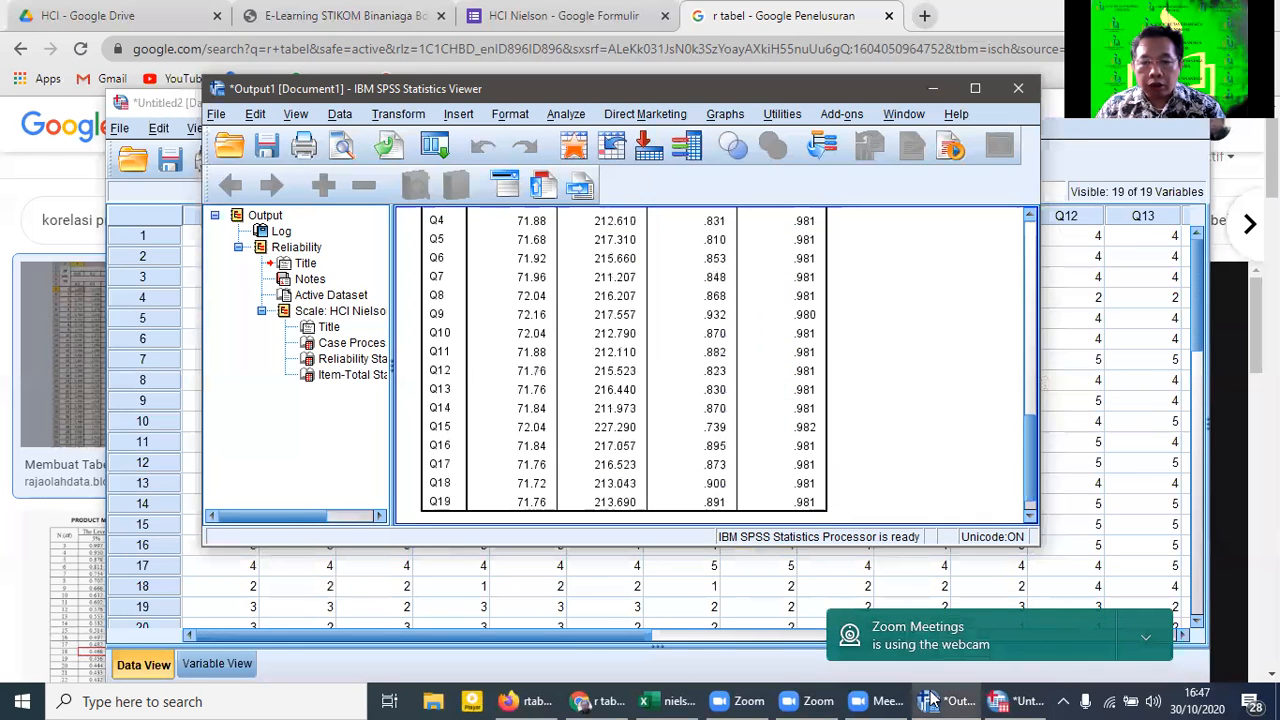
pyautogui.click(1231, 541)
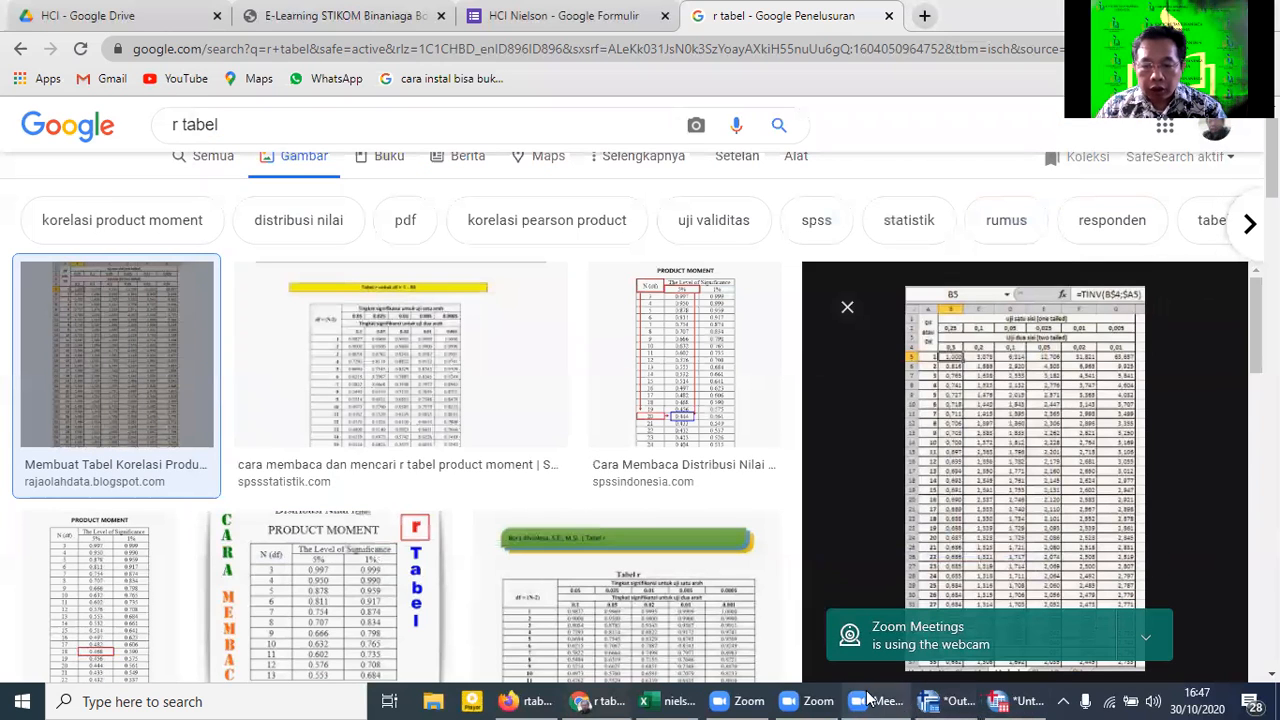
# Step: Switch to the nielson1.xlsx workbook in Excel and copy the respondents' total scores in X4:X28 of Sheet1
pyautogui.click(666, 698)
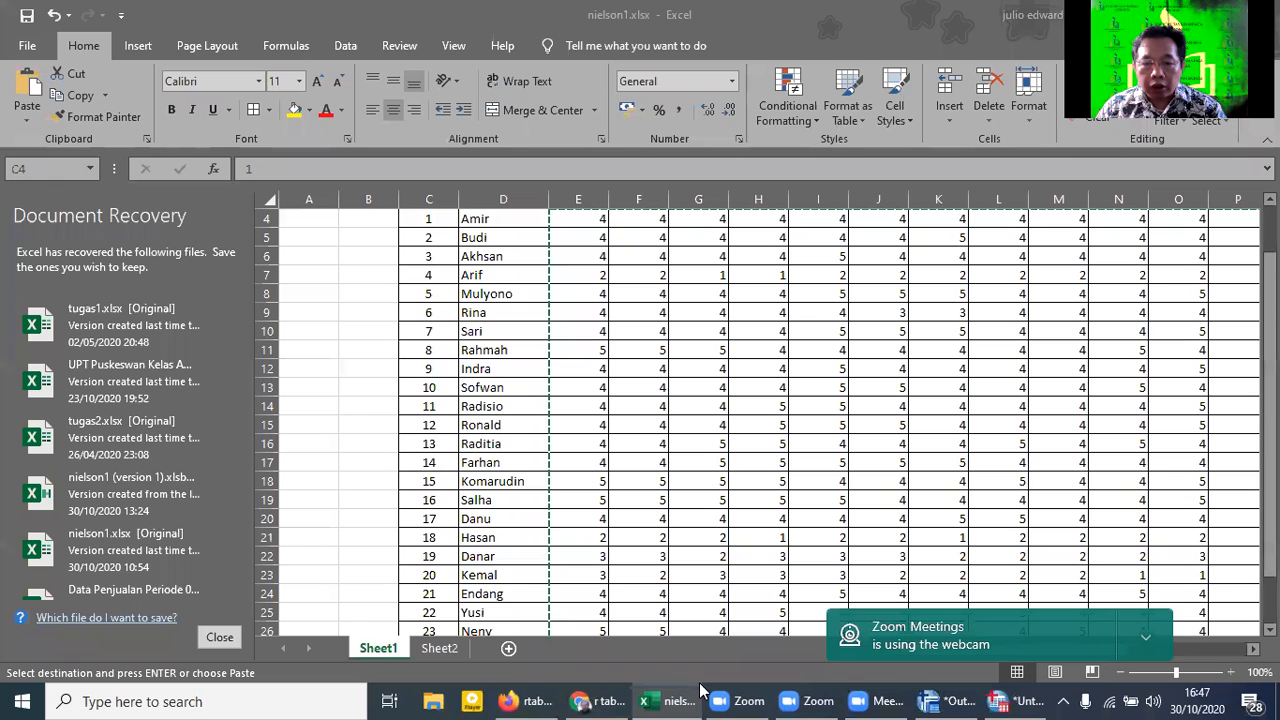
pyautogui.click(853, 571)
pyautogui.press('Right')
pyautogui.press('Right')
pyautogui.press('Right')
pyautogui.press('Right')
pyautogui.press('Right')
pyautogui.press('Right')
pyautogui.press('Right')
pyautogui.press('Right')
pyautogui.press('Right')
pyautogui.press('Right')
pyautogui.press('Right')
pyautogui.press('Right')
pyautogui.press('Right')
pyautogui.press('Right')
pyautogui.press('Right')
pyautogui.press('Right')
pyautogui.press('Right')
pyautogui.press('Right')
pyautogui.press('Right')
pyautogui.press('Right')
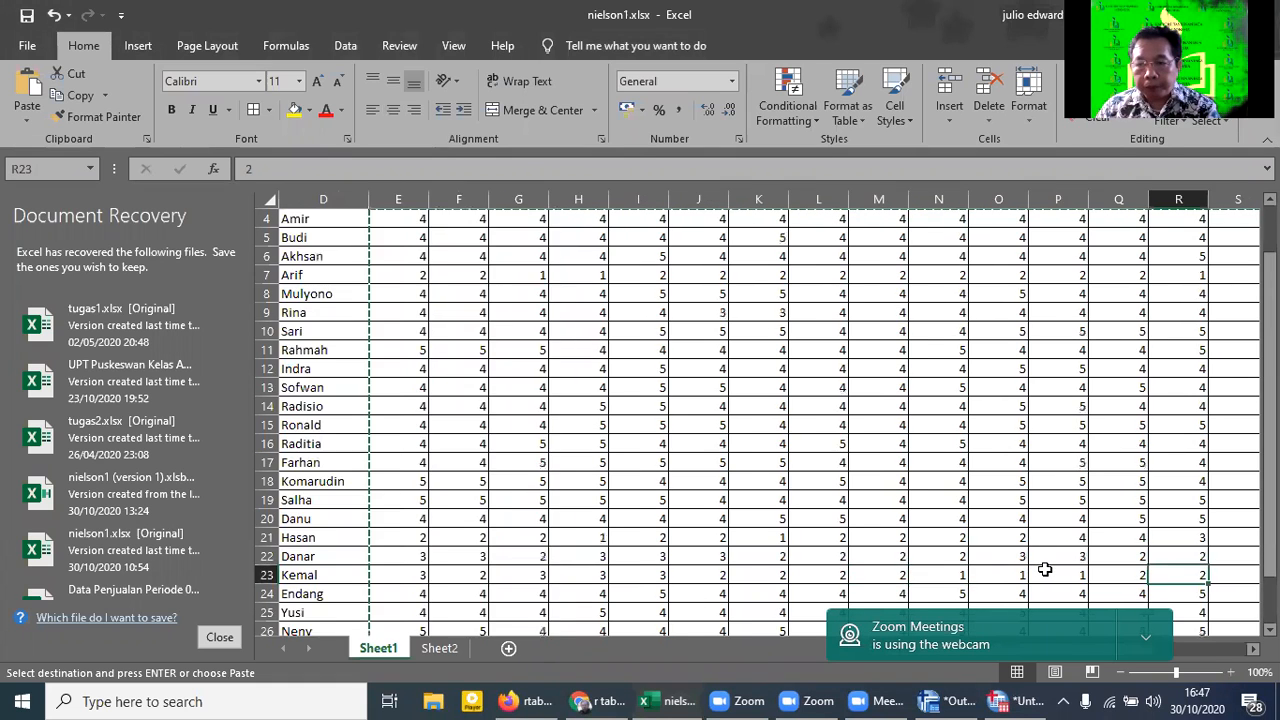
pyautogui.scroll(1, 500, 368)
pyautogui.moveTo(363, 277); pyautogui.dragTo(371, 596)
pyautogui.hotkey('ctrl', 'v')
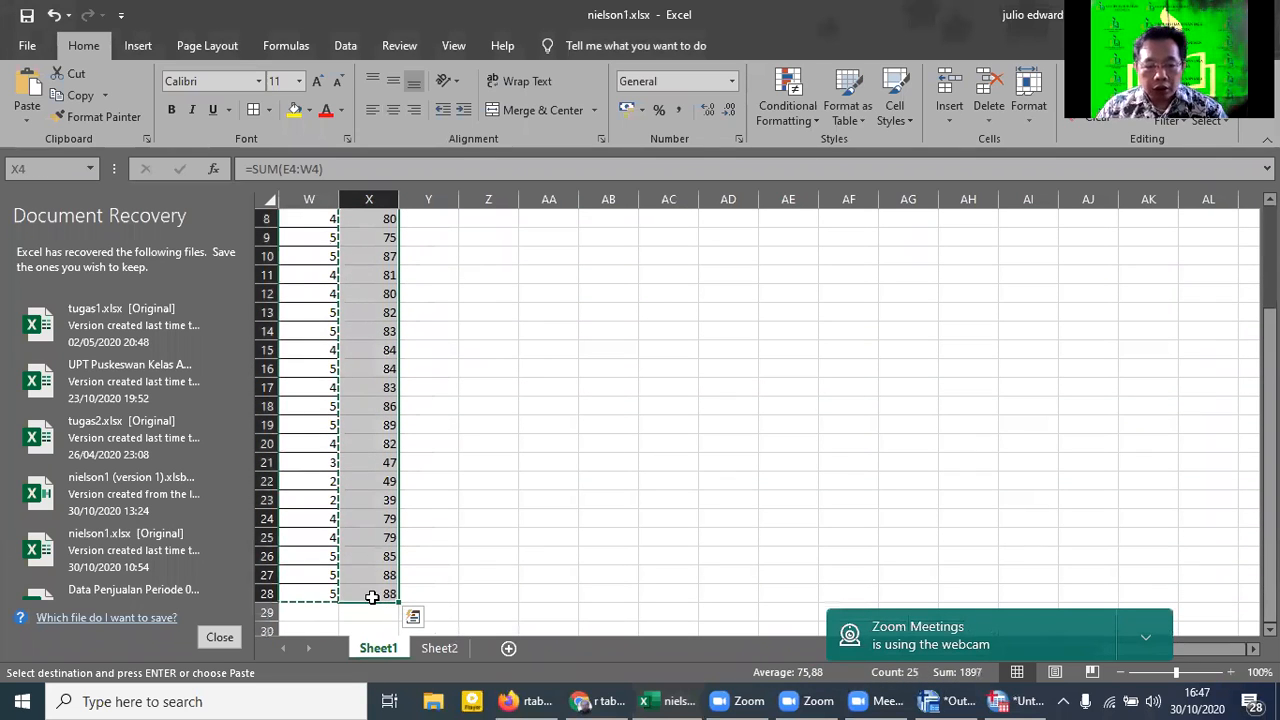
pyautogui.hotkey('ctrl', 'c')
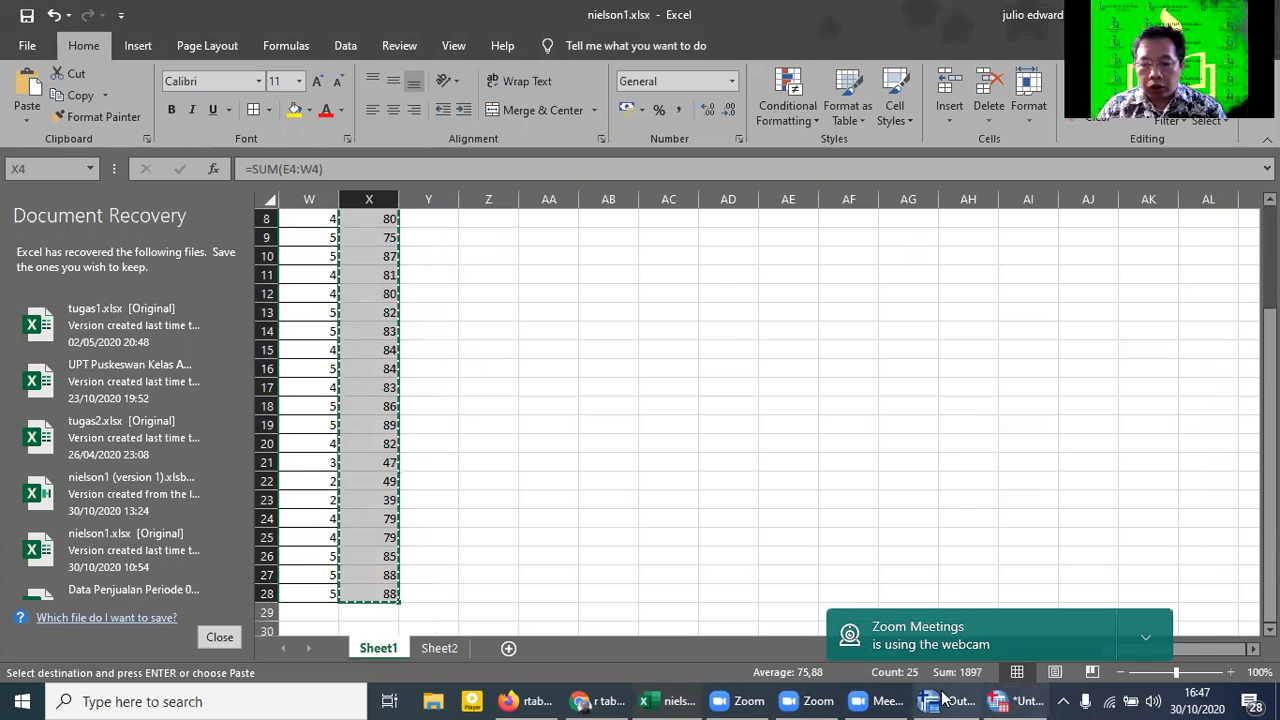
# Step: Switch to the SPSS Data Editor and paste the copied total scores into the empty column after Q19, starting at case 1
pyautogui.moveTo(954, 698)
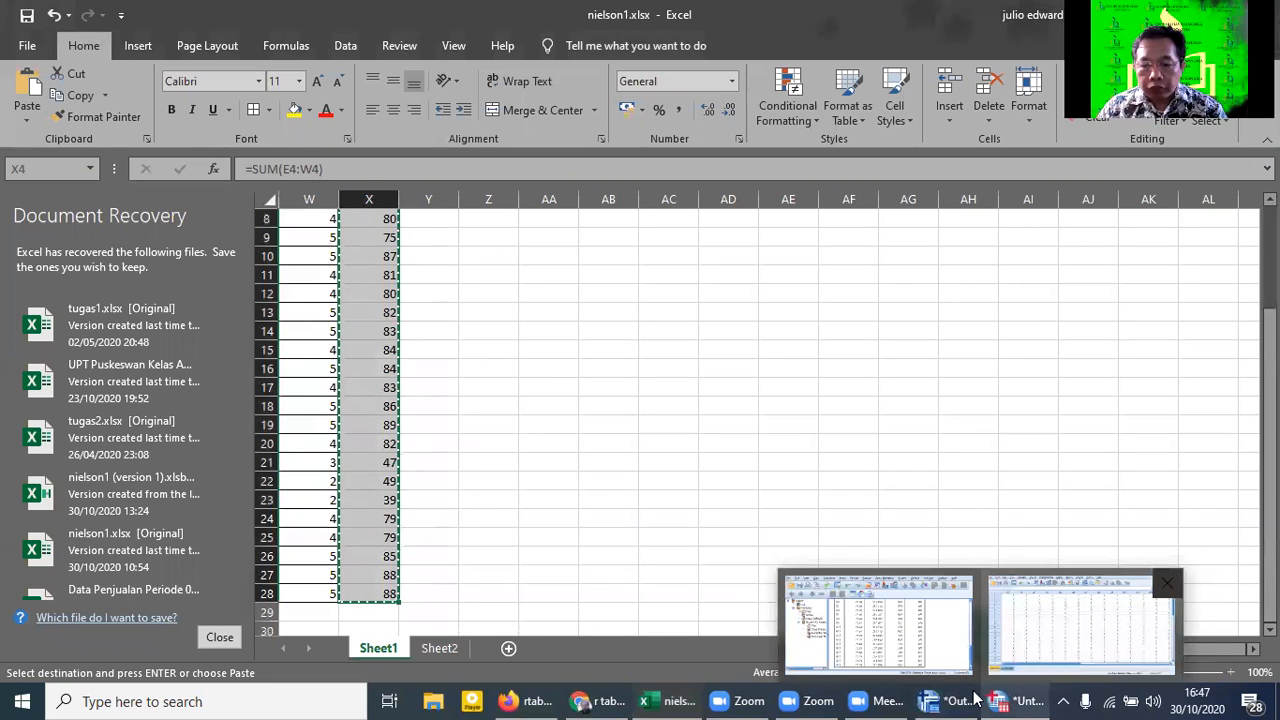
pyautogui.click(954, 698)
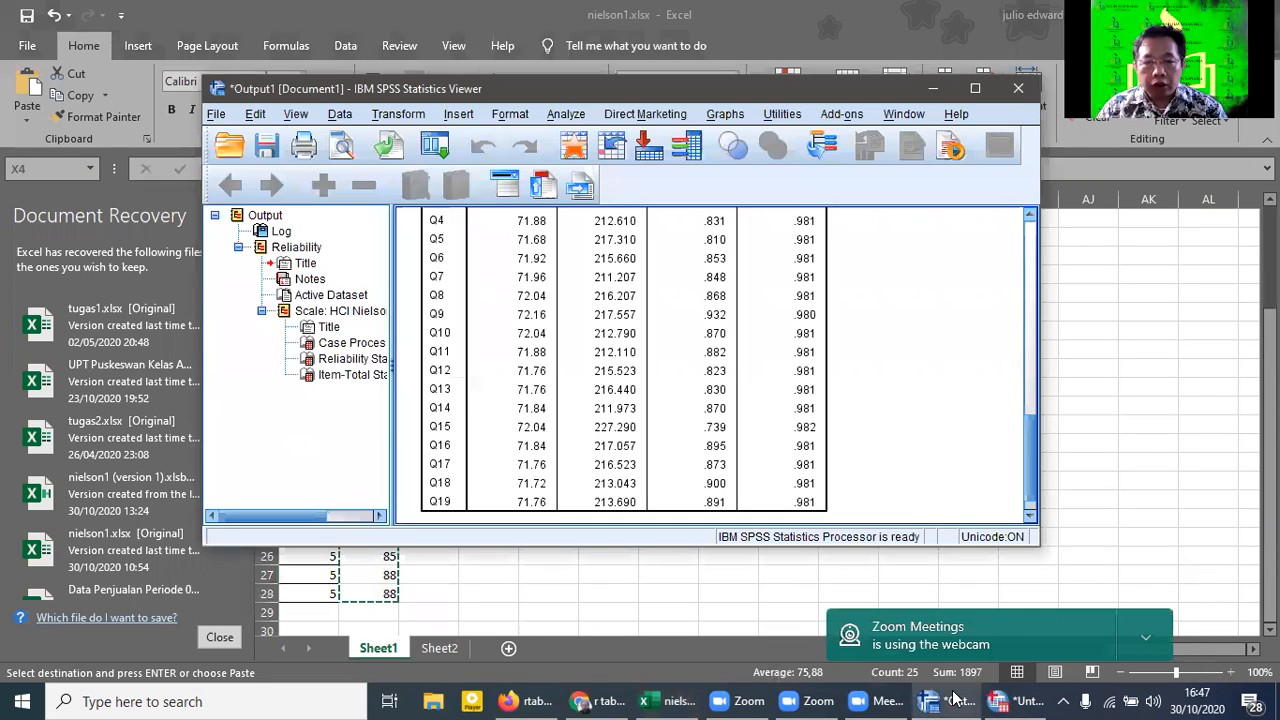
pyautogui.click(1010, 698)
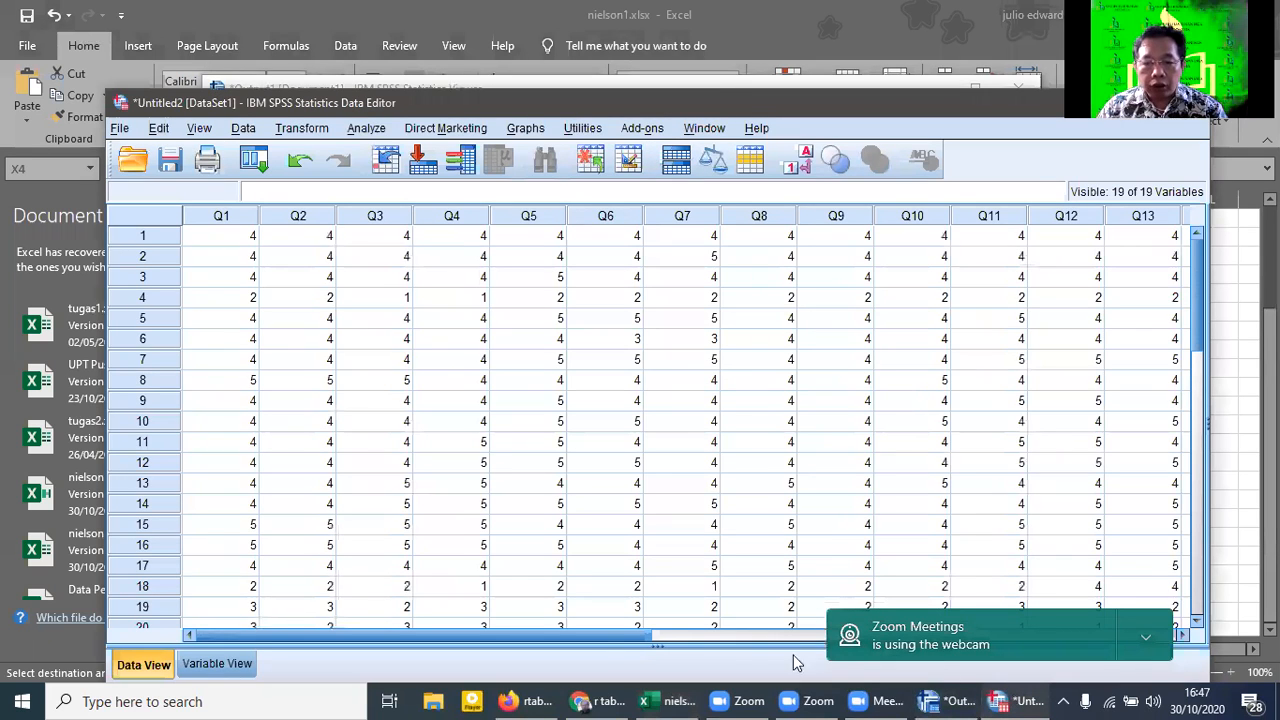
pyautogui.moveTo(640, 643); pyautogui.dragTo(965, 643)
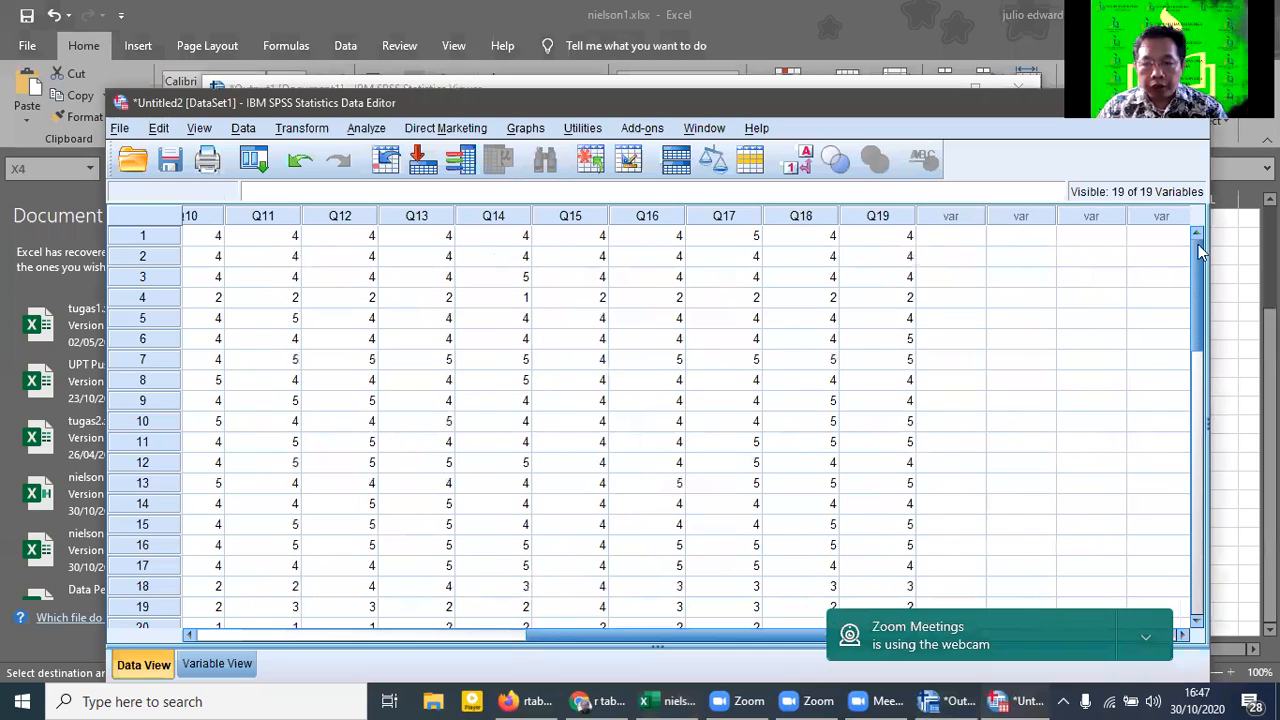
pyautogui.click(943, 236)
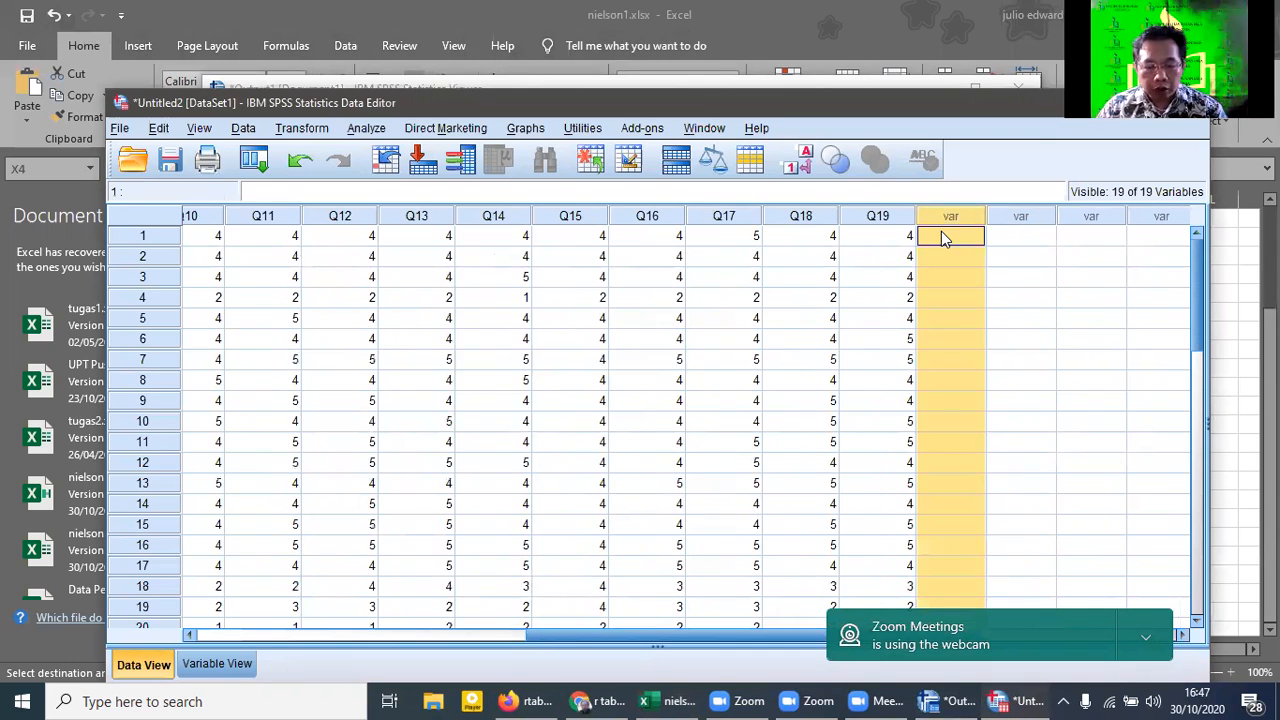
pyautogui.click(945, 235)
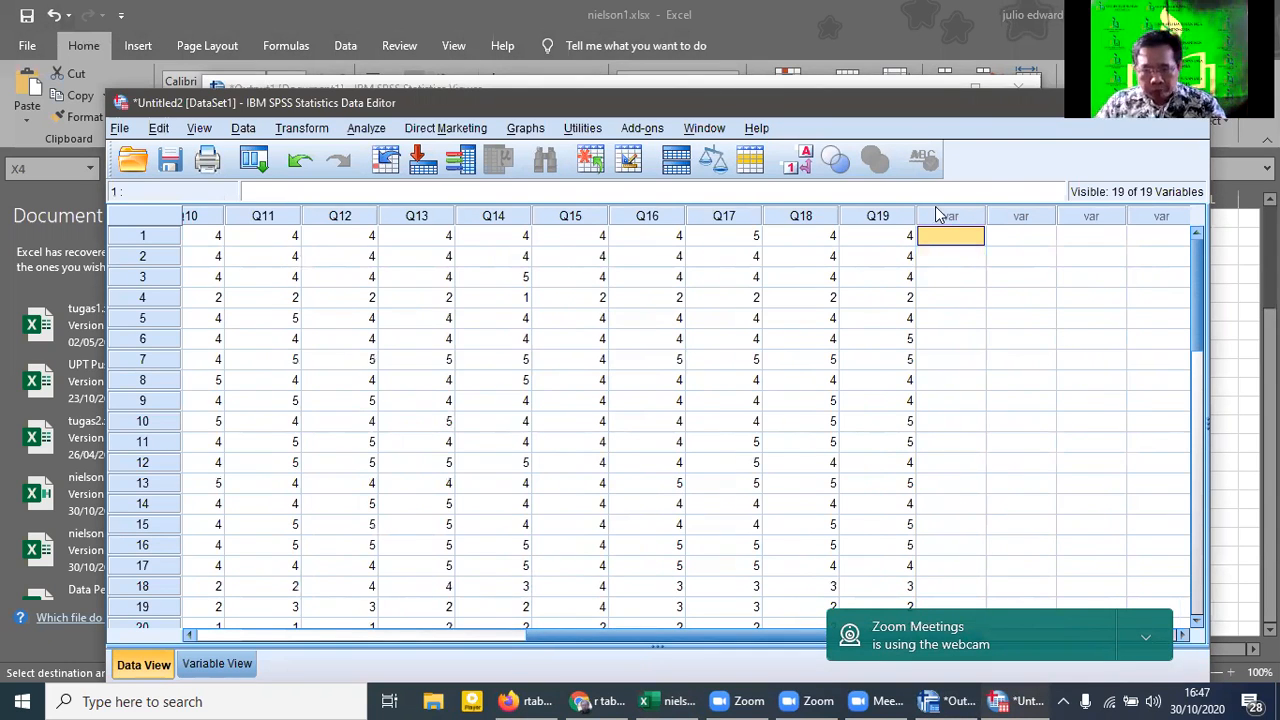
pyautogui.hotkey('ctrl', 'v')
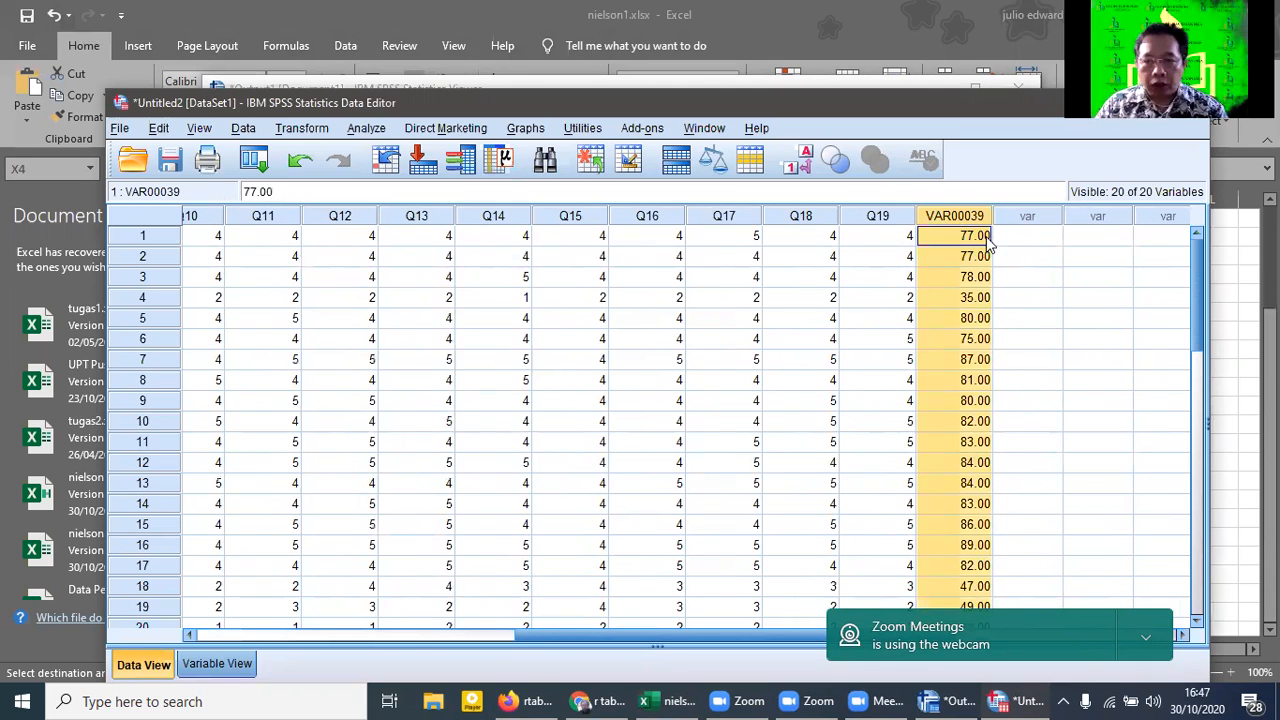
# Step: Rename the pasted variable in row 20 of the variable definitions as SkorTotal
pyautogui.hotkey('ctrl', 't')
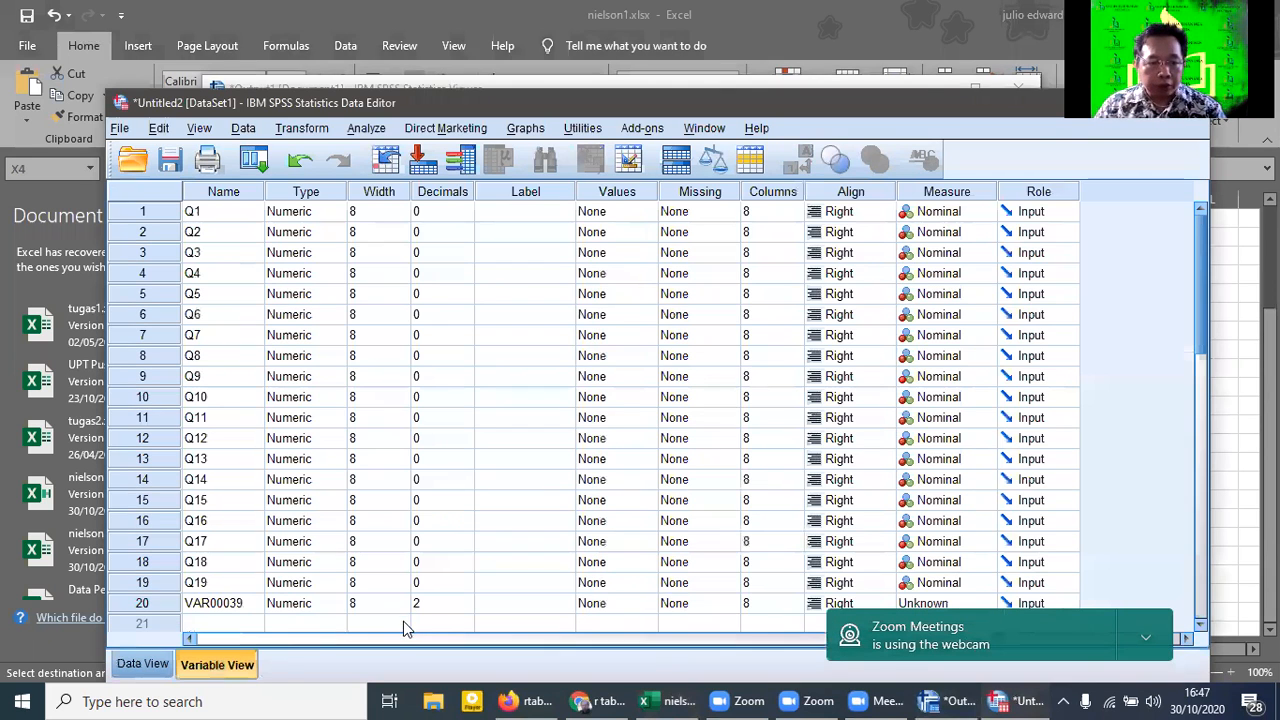
pyautogui.click(198, 607)
pyautogui.write('S')
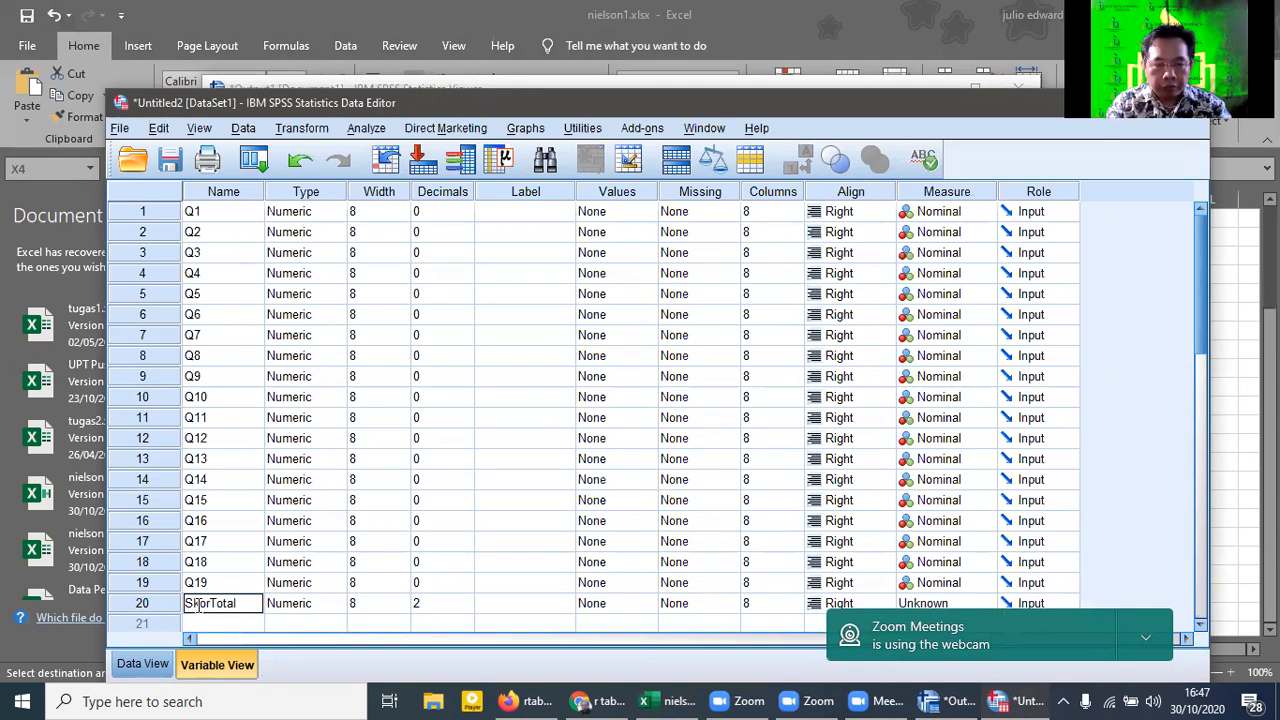
pyautogui.write('korTotal')
pyautogui.press('Return')
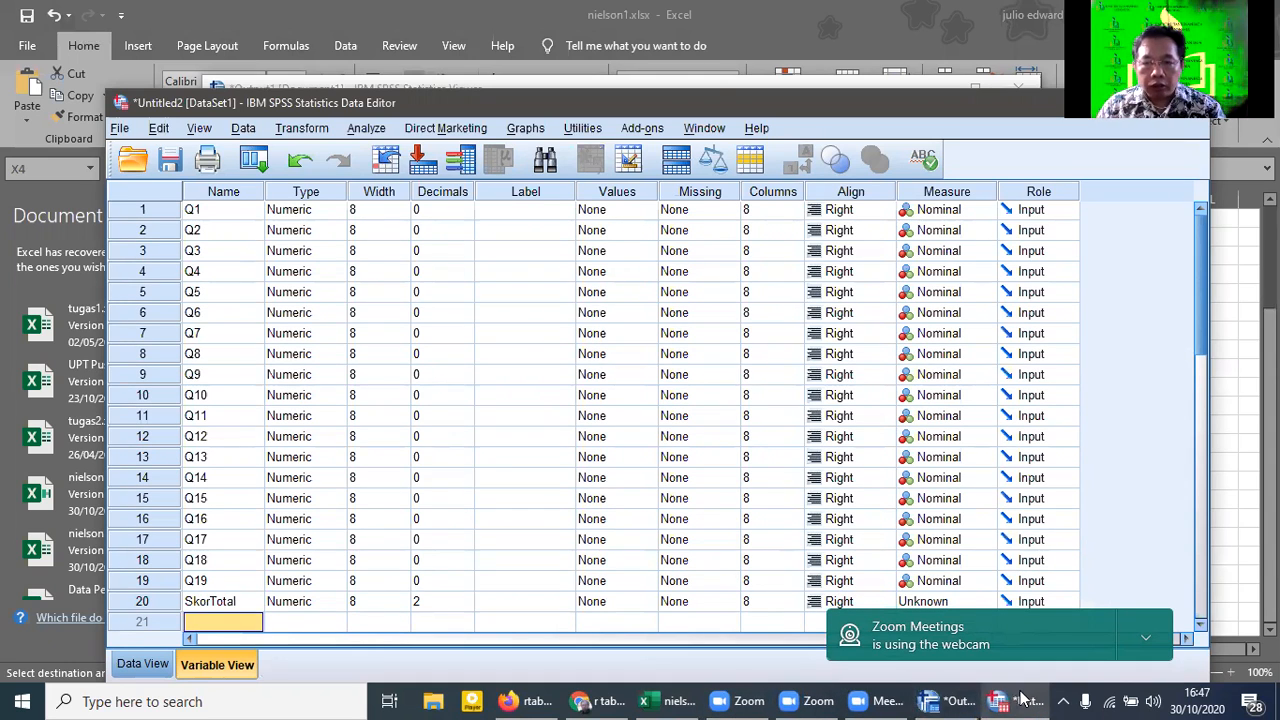
# Step: Return to the data values and set up a bivariate correlation that includes Q1 to Q19 and SkorTotal
pyautogui.click(143, 665)
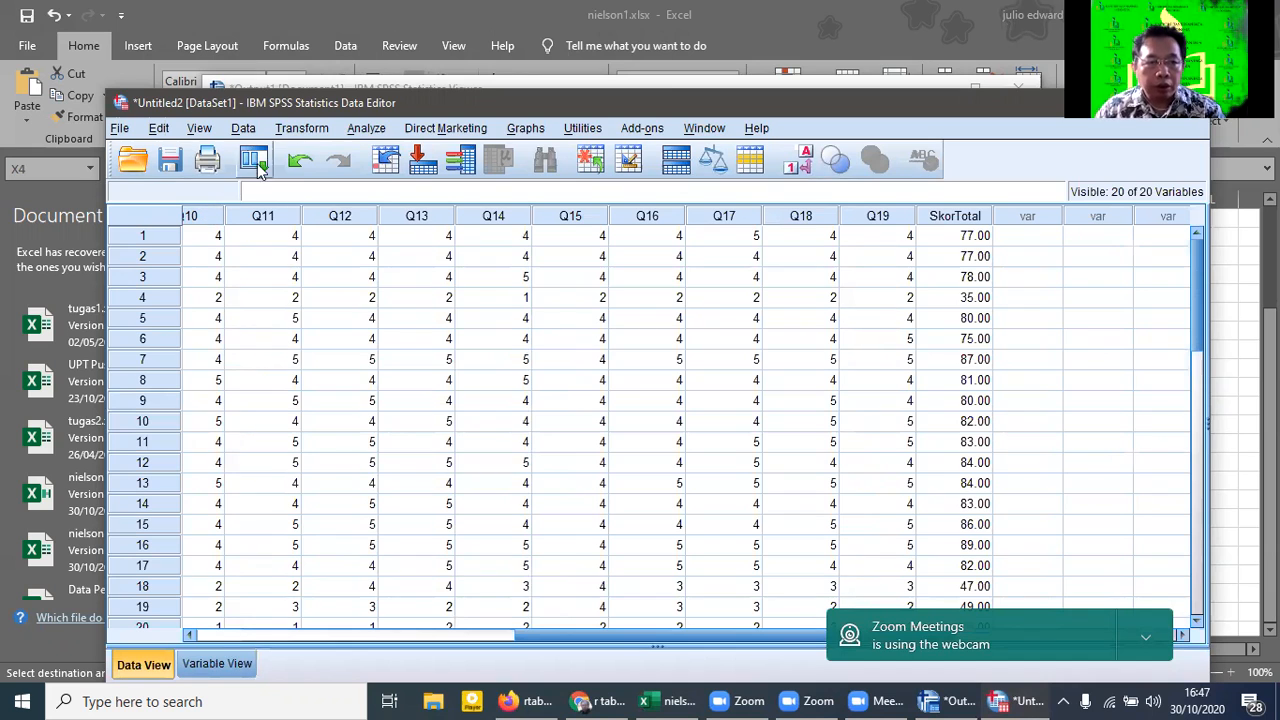
pyautogui.click(358, 130)
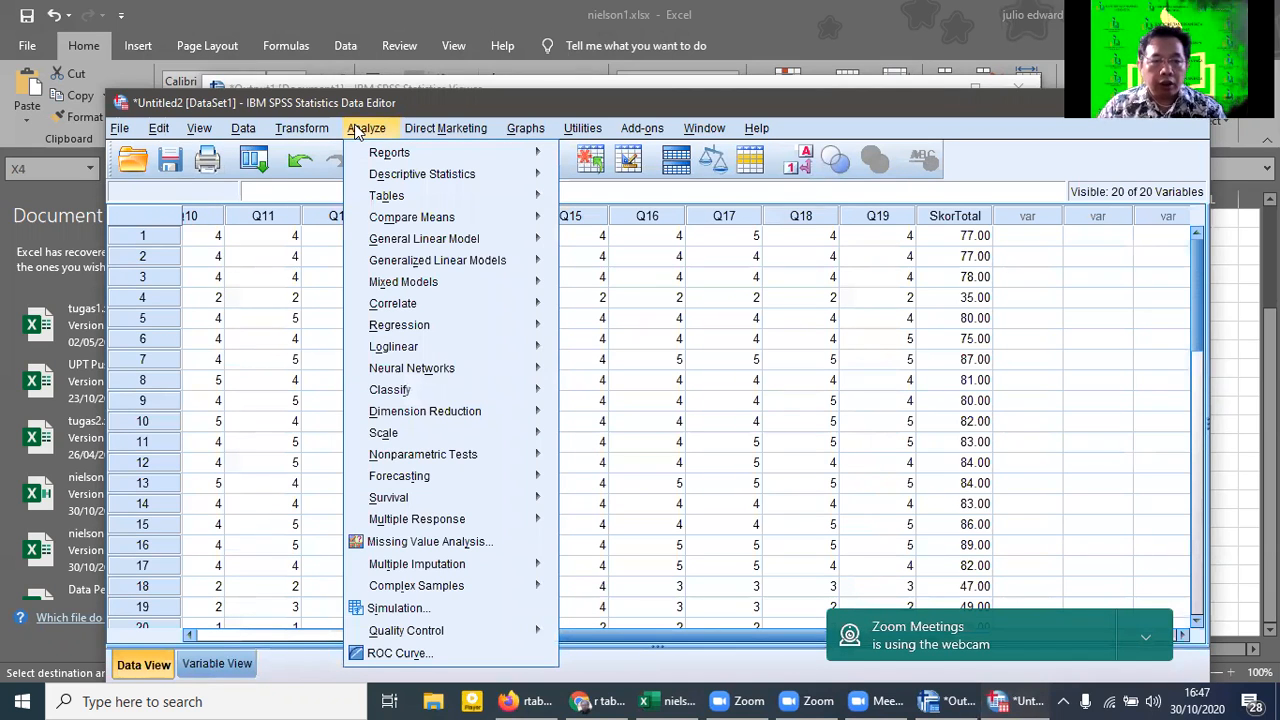
pyautogui.moveTo(416, 370)
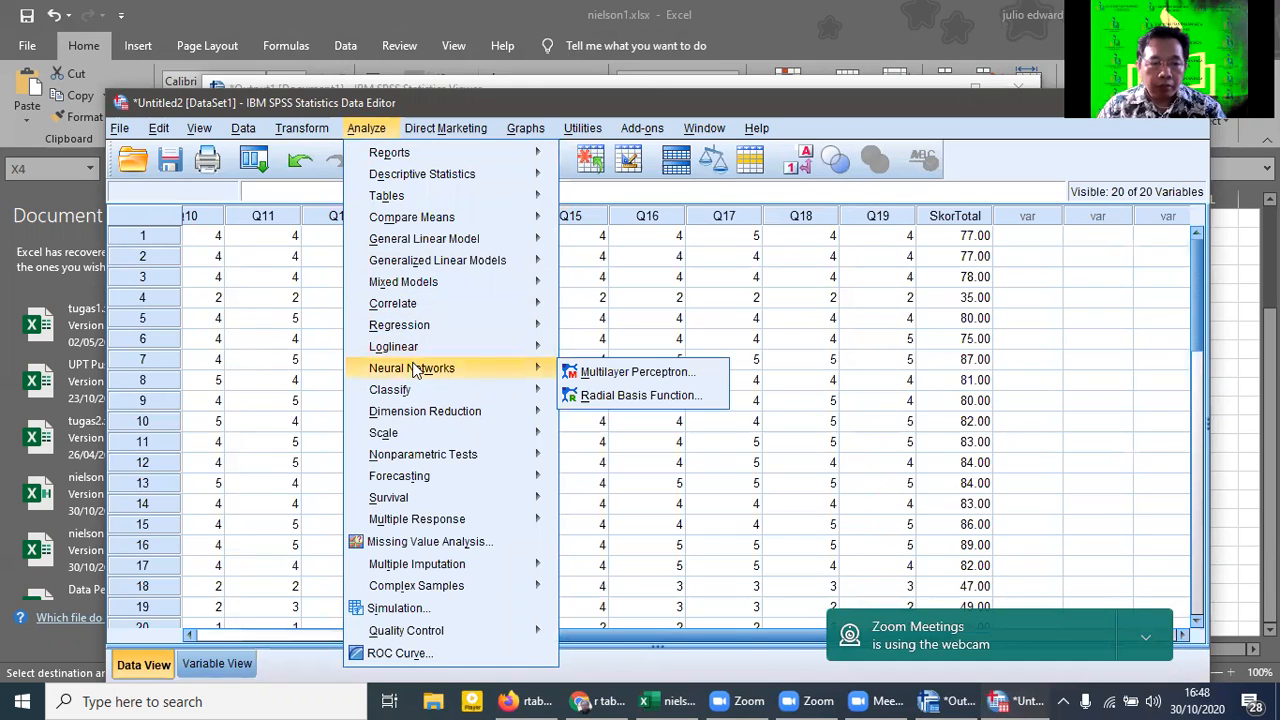
pyautogui.moveTo(465, 308)
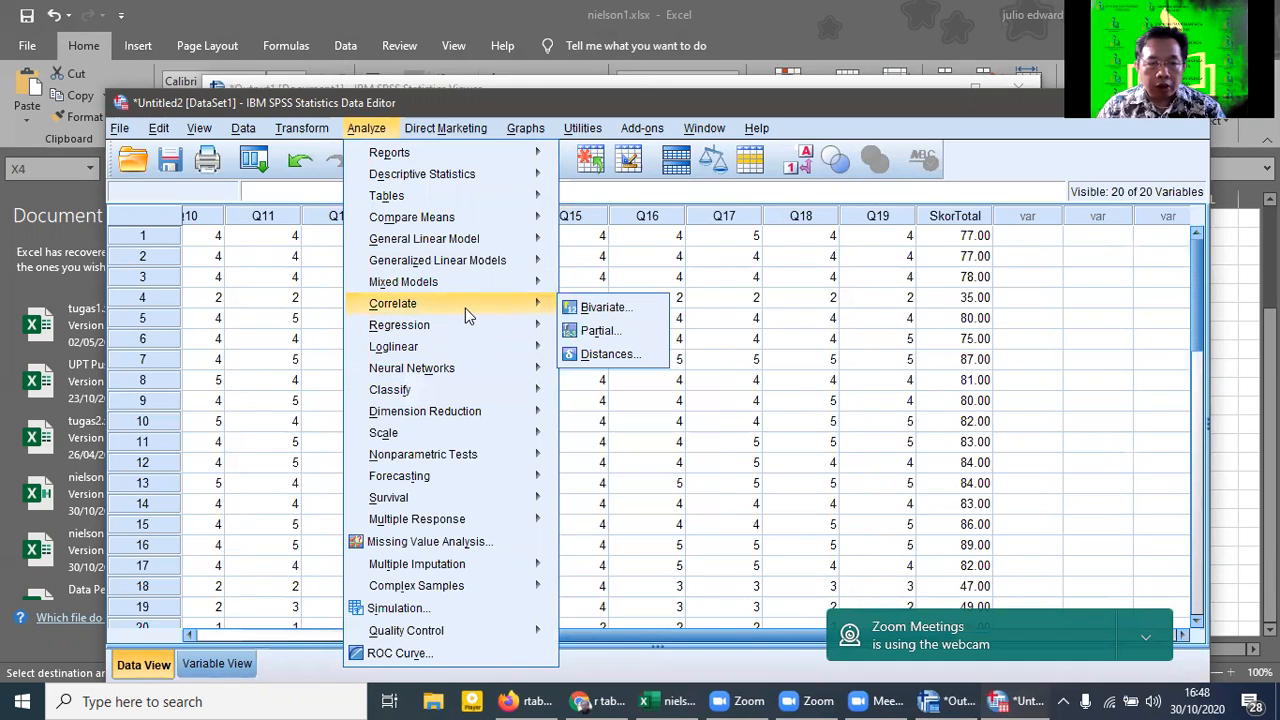
pyautogui.click(605, 308)
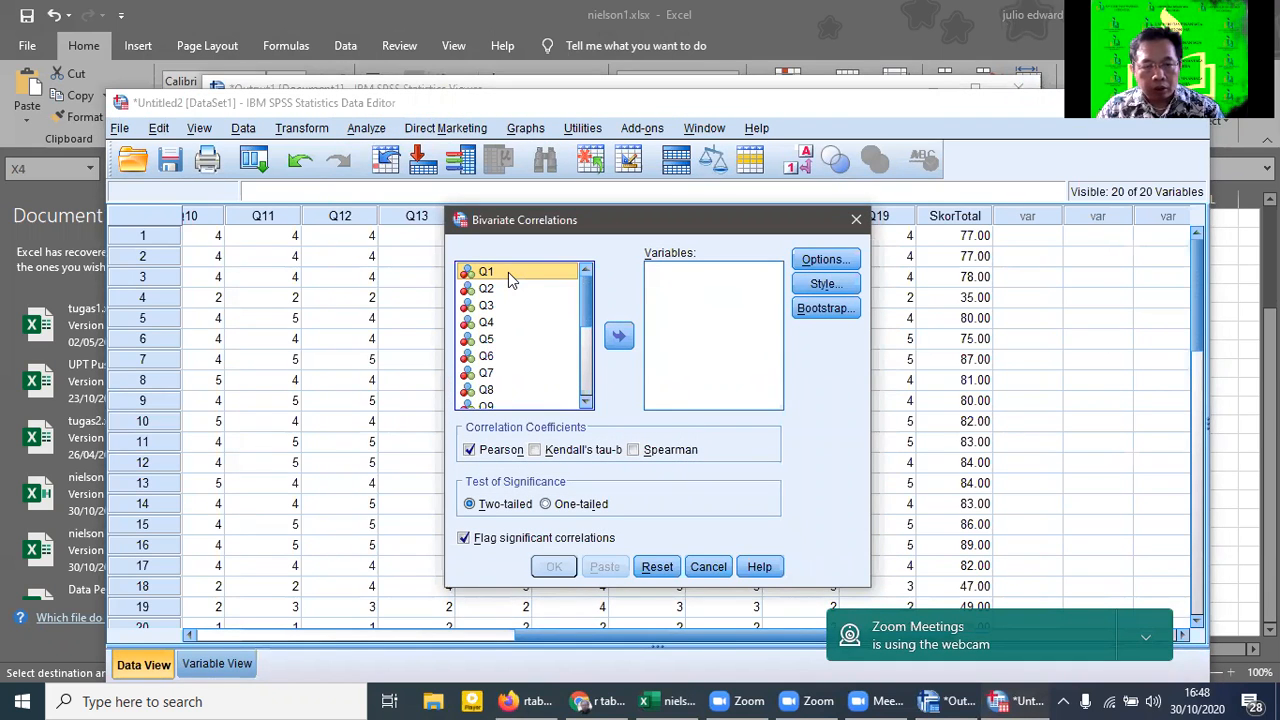
pyautogui.hotkey('ctrl', 'a')
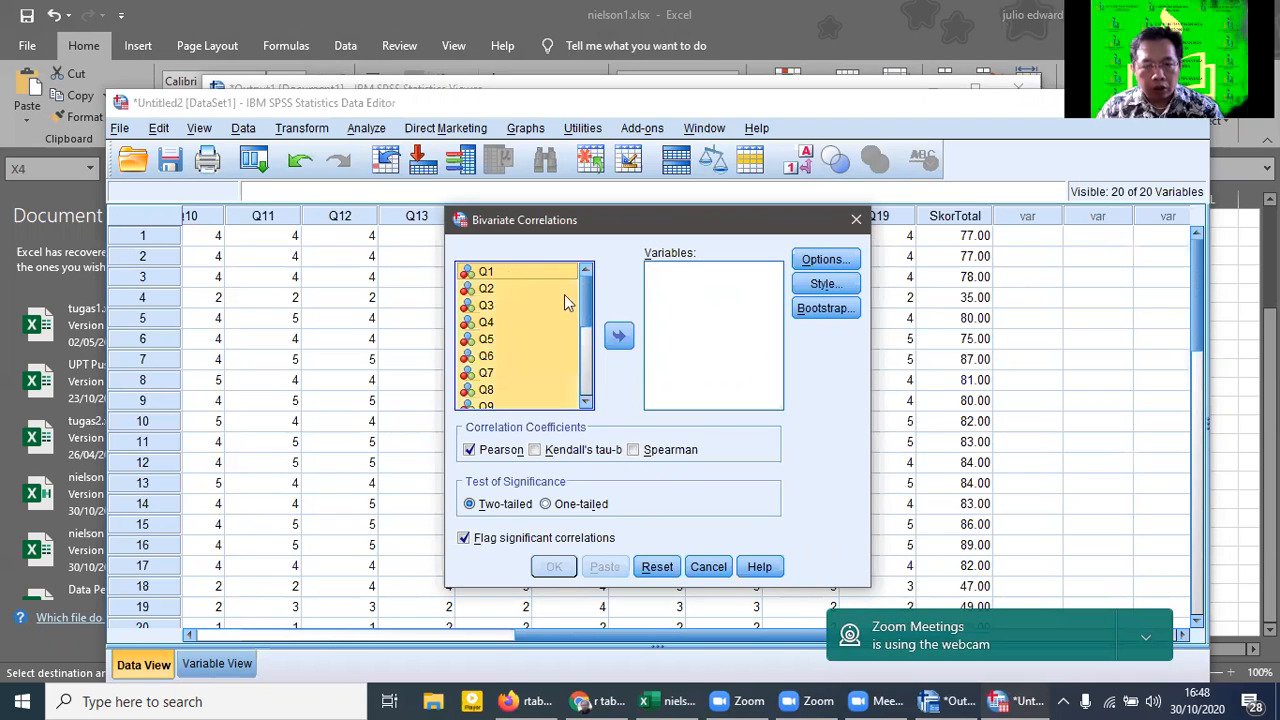
pyautogui.click(618, 336)
# Step: Look through the Options, Table Style and Bootstrap settings of the bivariate correlation
pyautogui.click(825, 259)
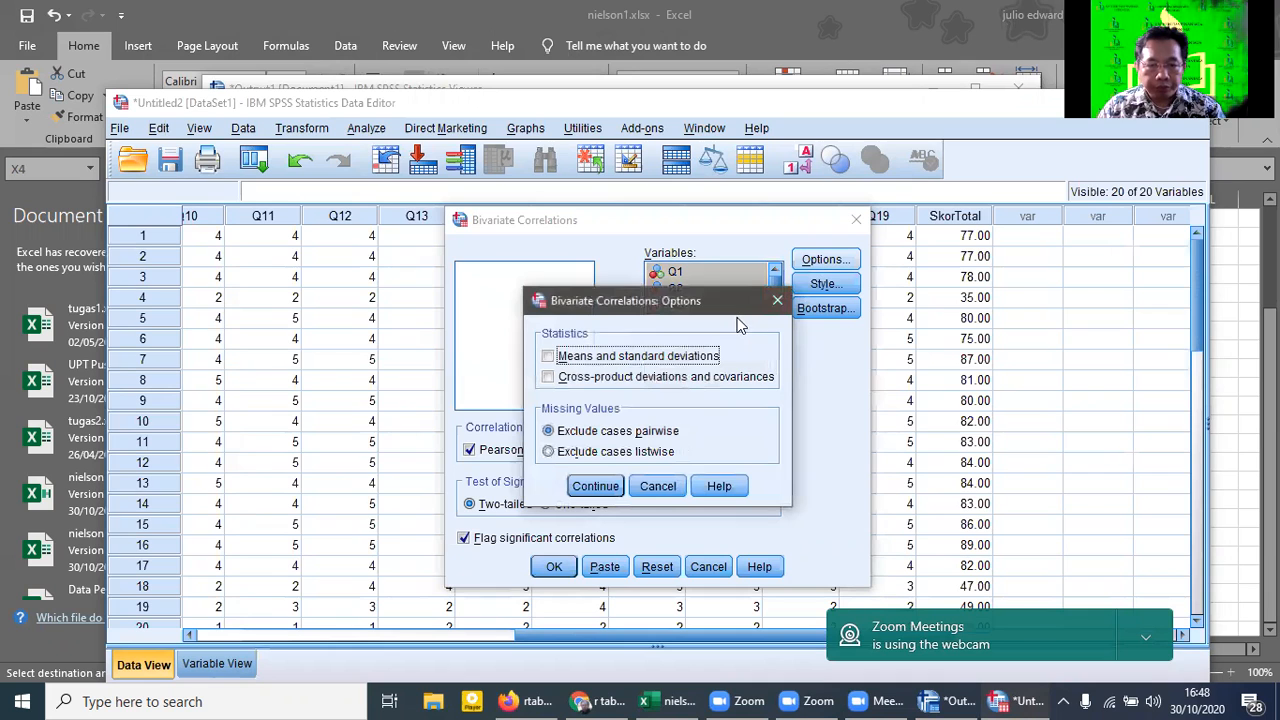
pyautogui.click(777, 300)
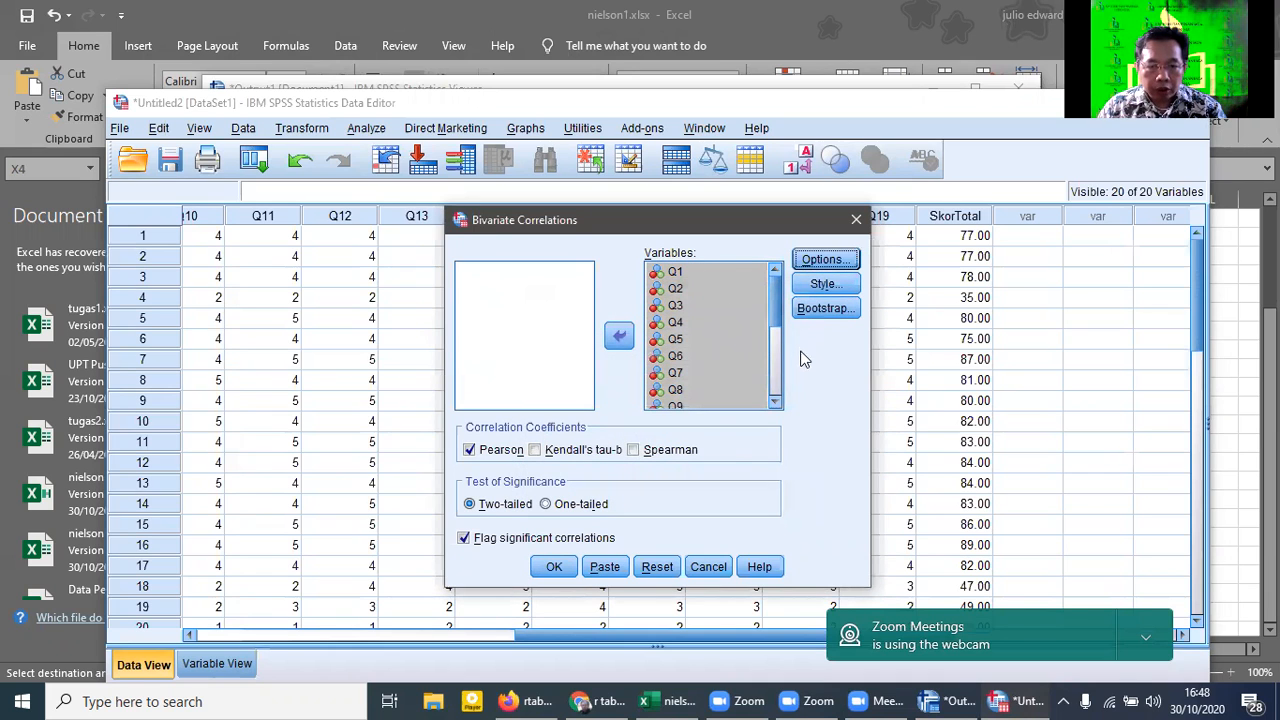
pyautogui.click(812, 287)
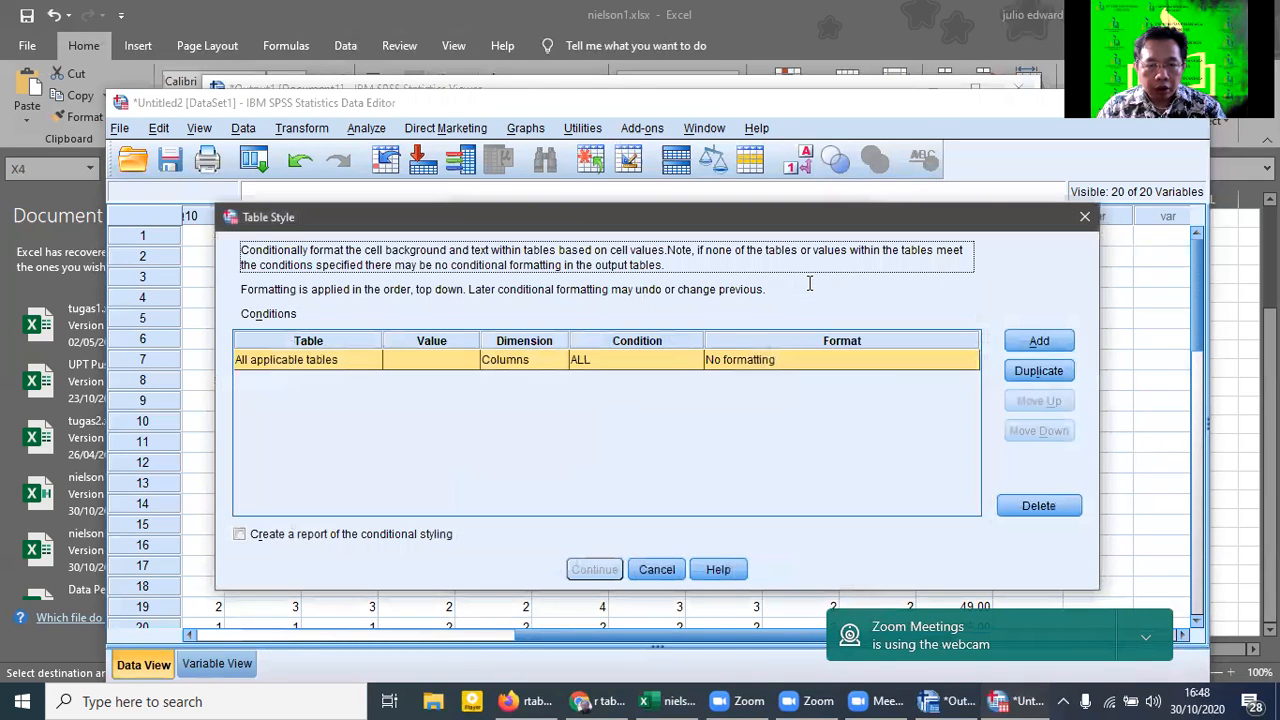
pyautogui.click(1083, 218)
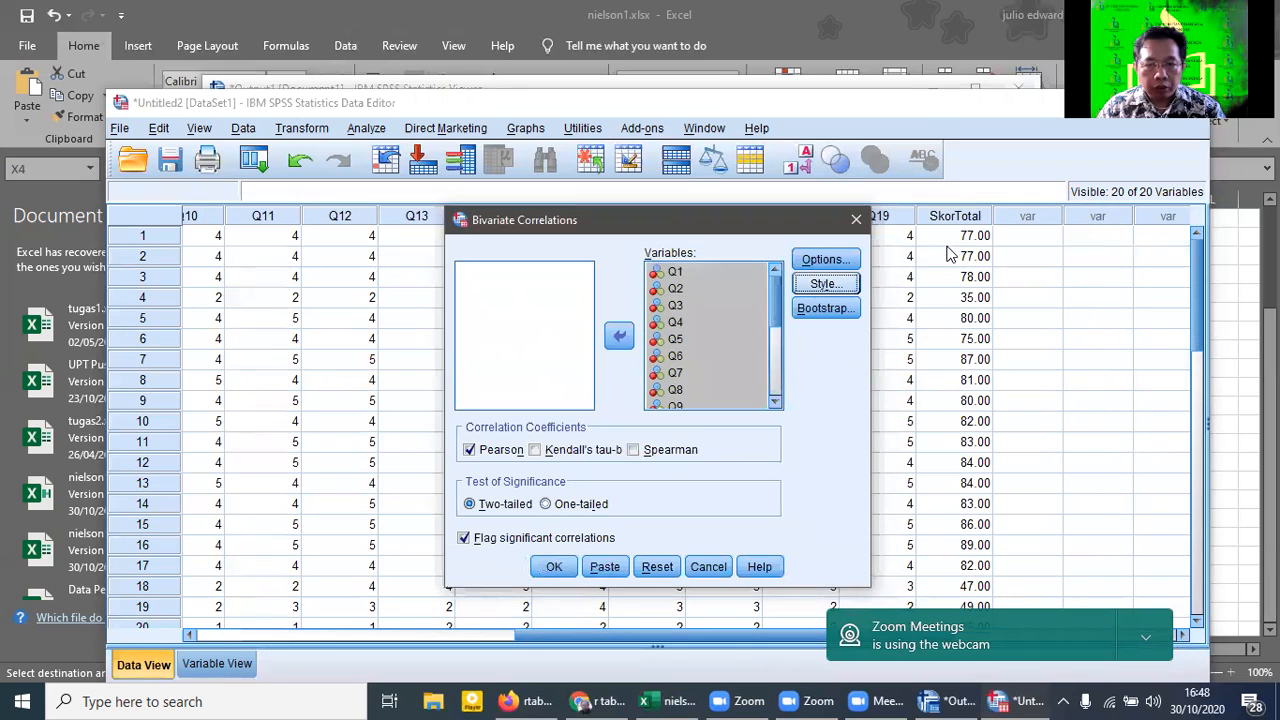
pyautogui.click(822, 309)
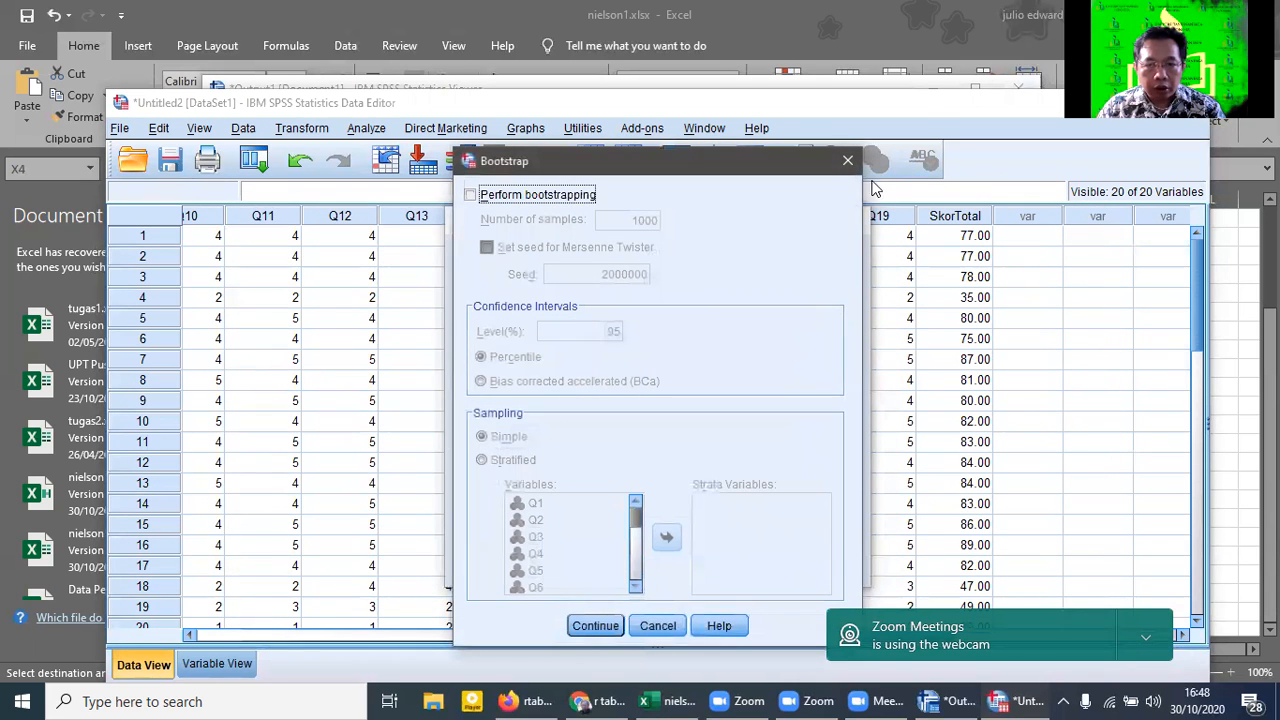
pyautogui.click(848, 161)
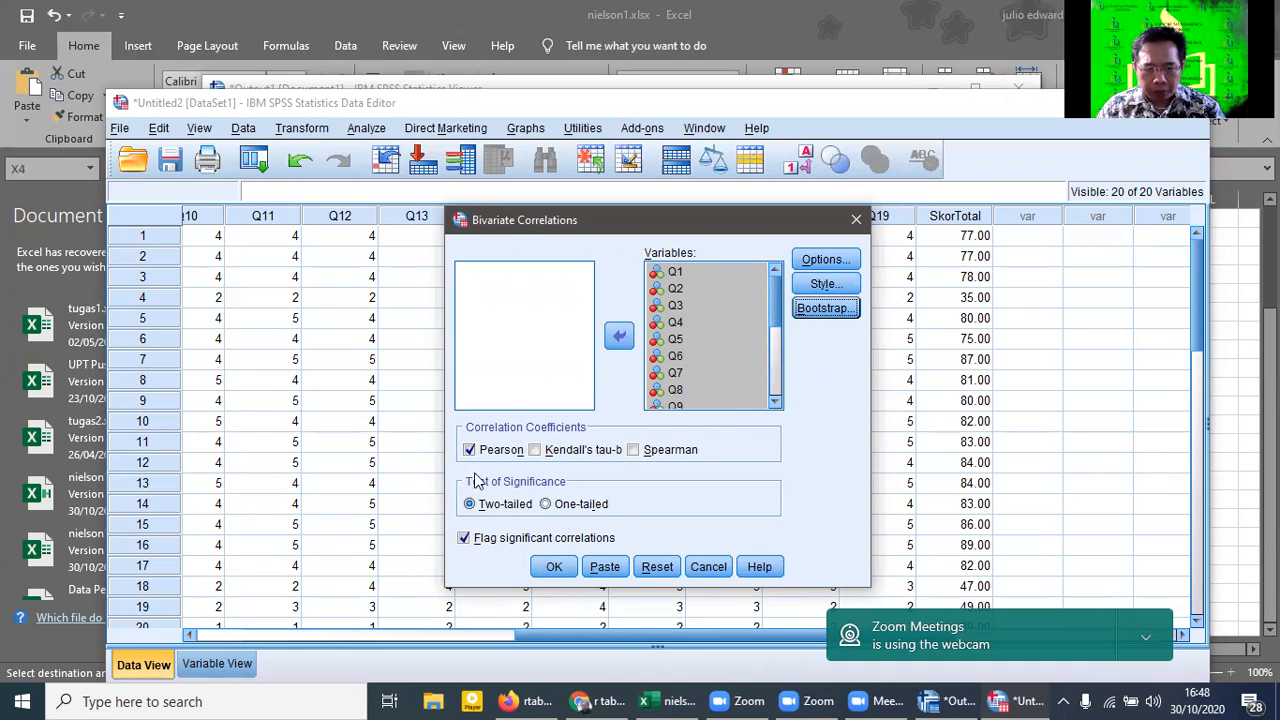
# Step: Include cross-product deviations and covariances in the correlation options and run the two-tailed Pearson analysis
pyautogui.click(816, 260)
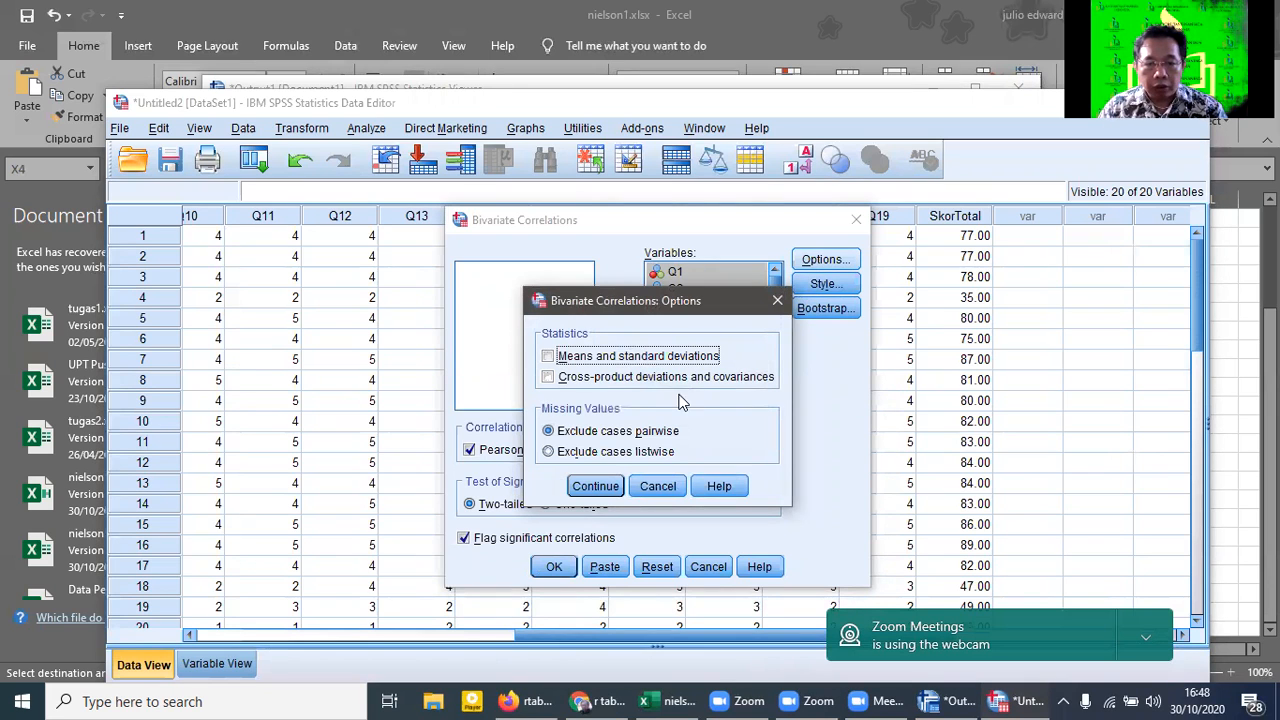
pyautogui.click(545, 380)
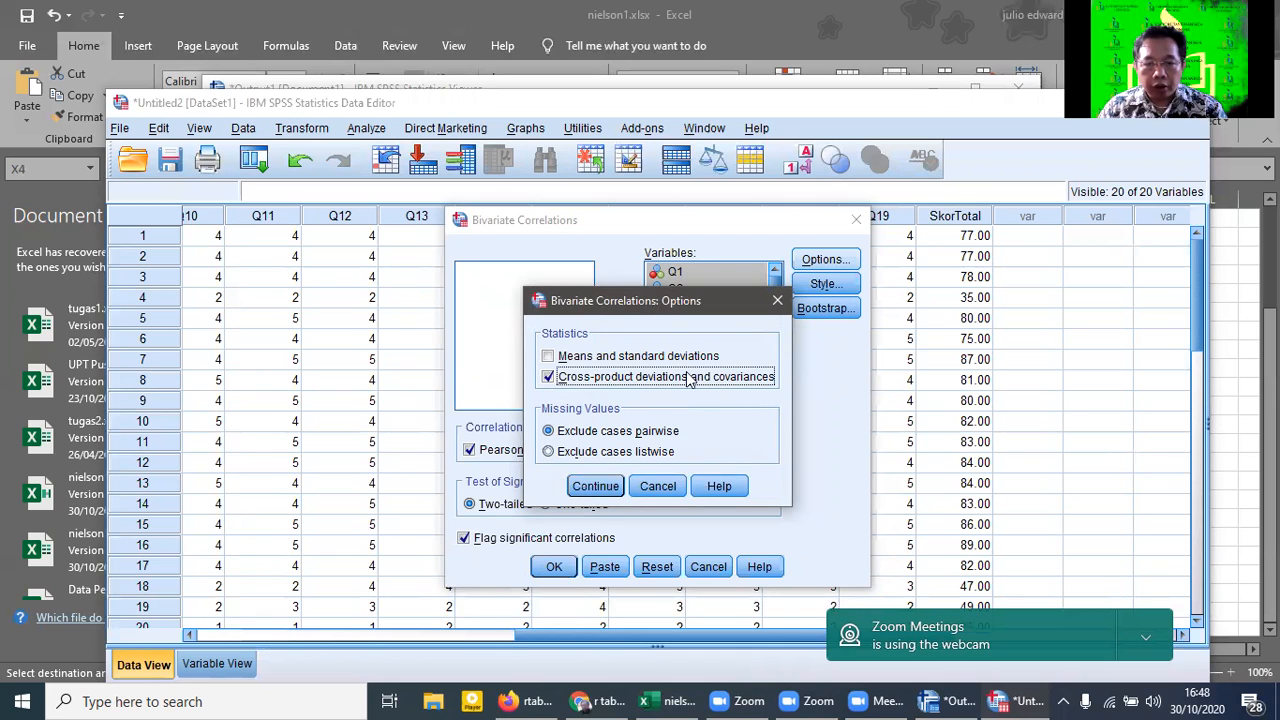
pyautogui.click(590, 486)
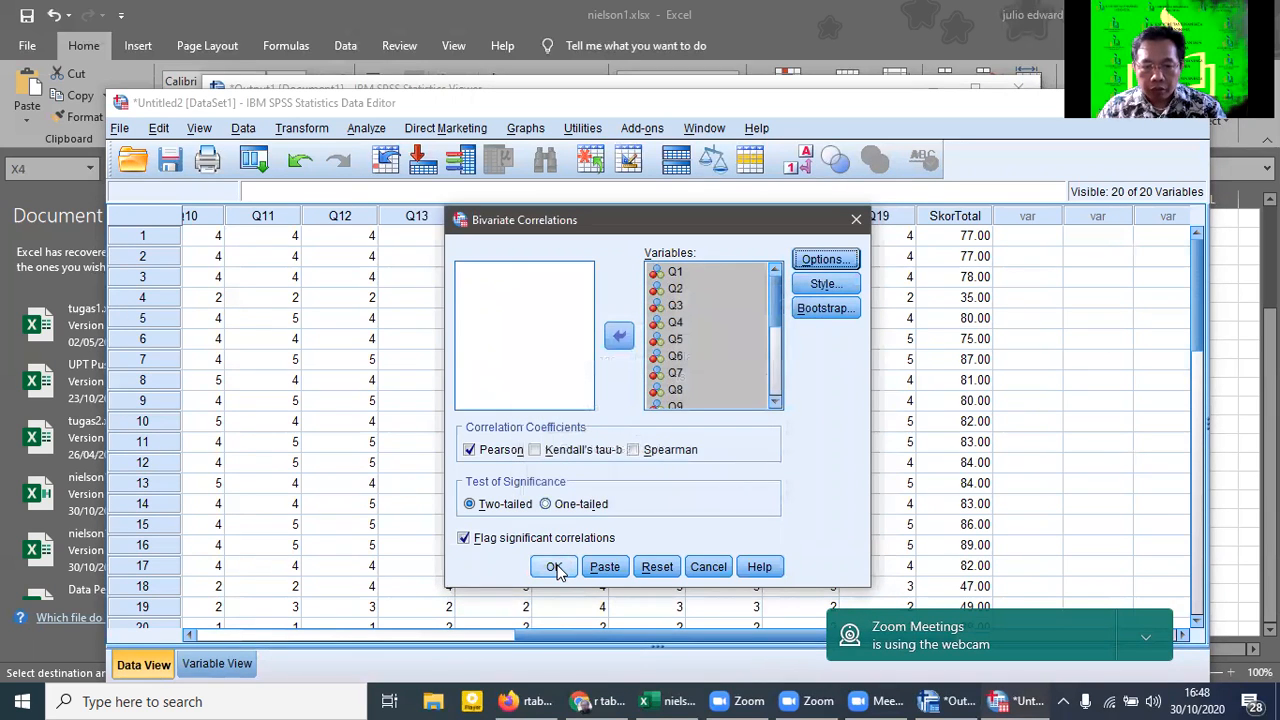
pyautogui.click(554, 567)
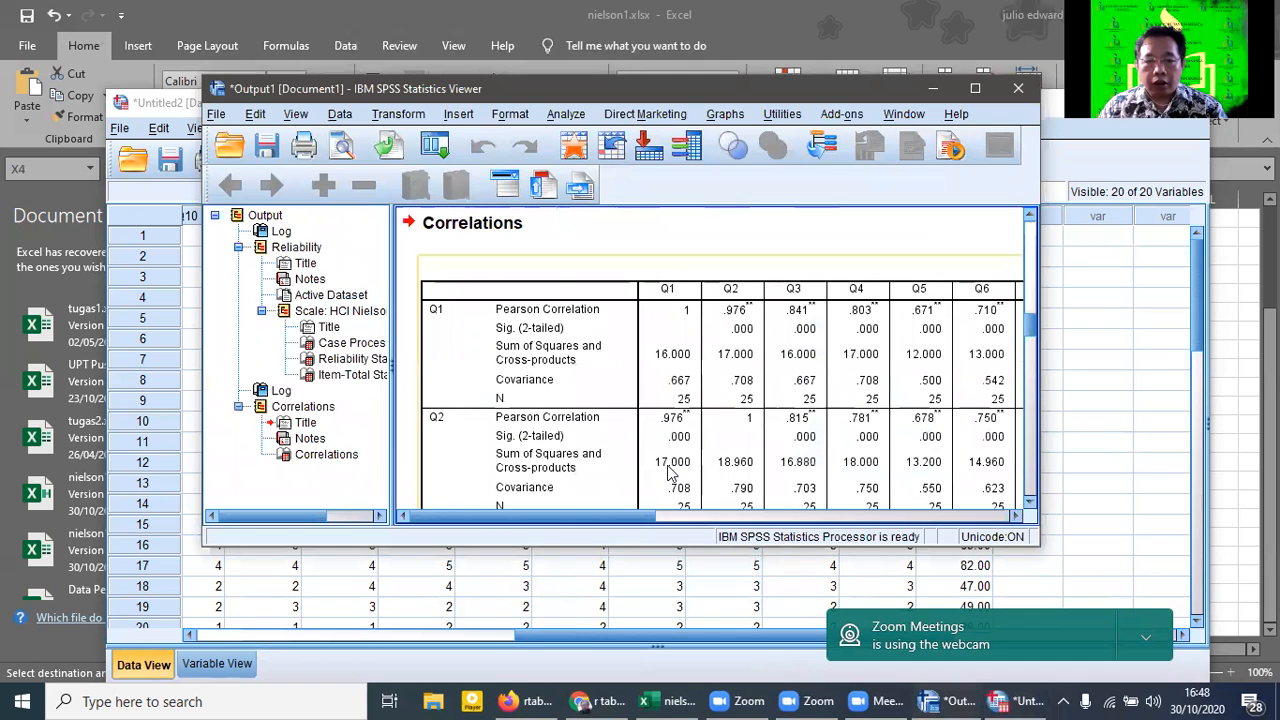
# Step: Examine the Pearson correlations and significance values in the SkorTotal column of the Correlations table, item by item from Q1
pyautogui.moveTo(672, 513); pyautogui.dragTo(740, 518)
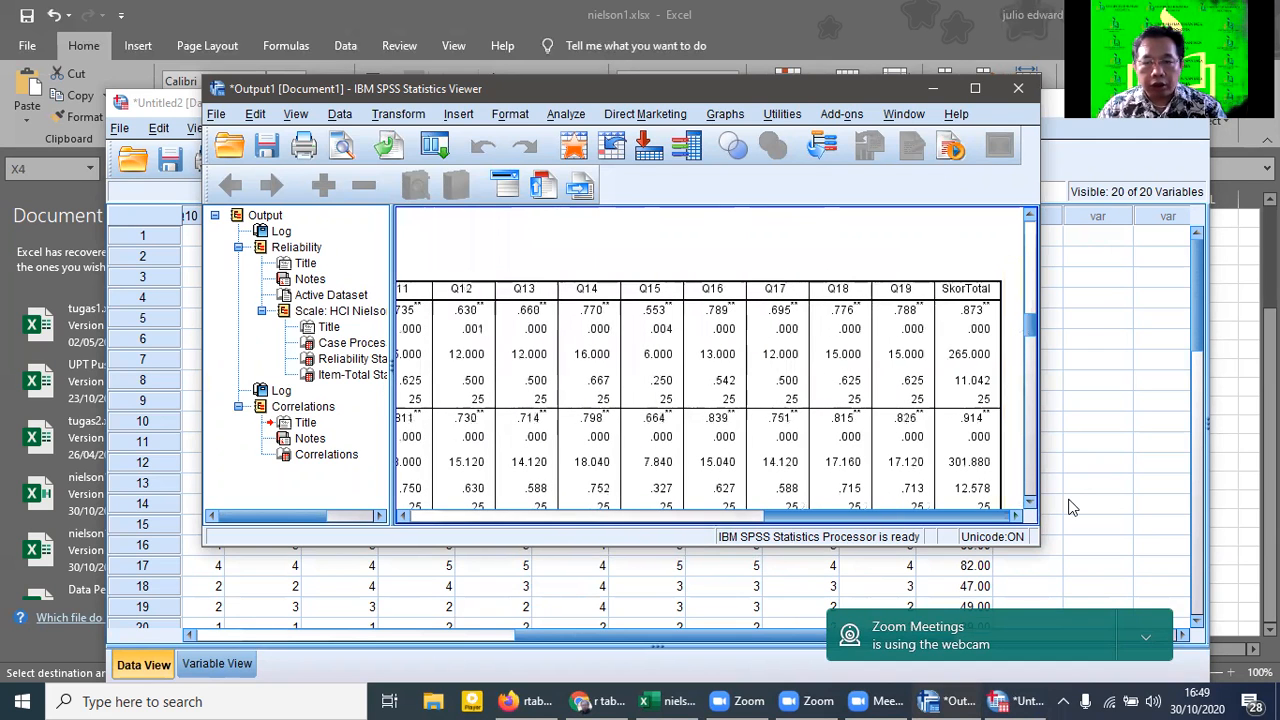
pyautogui.click(981, 328)
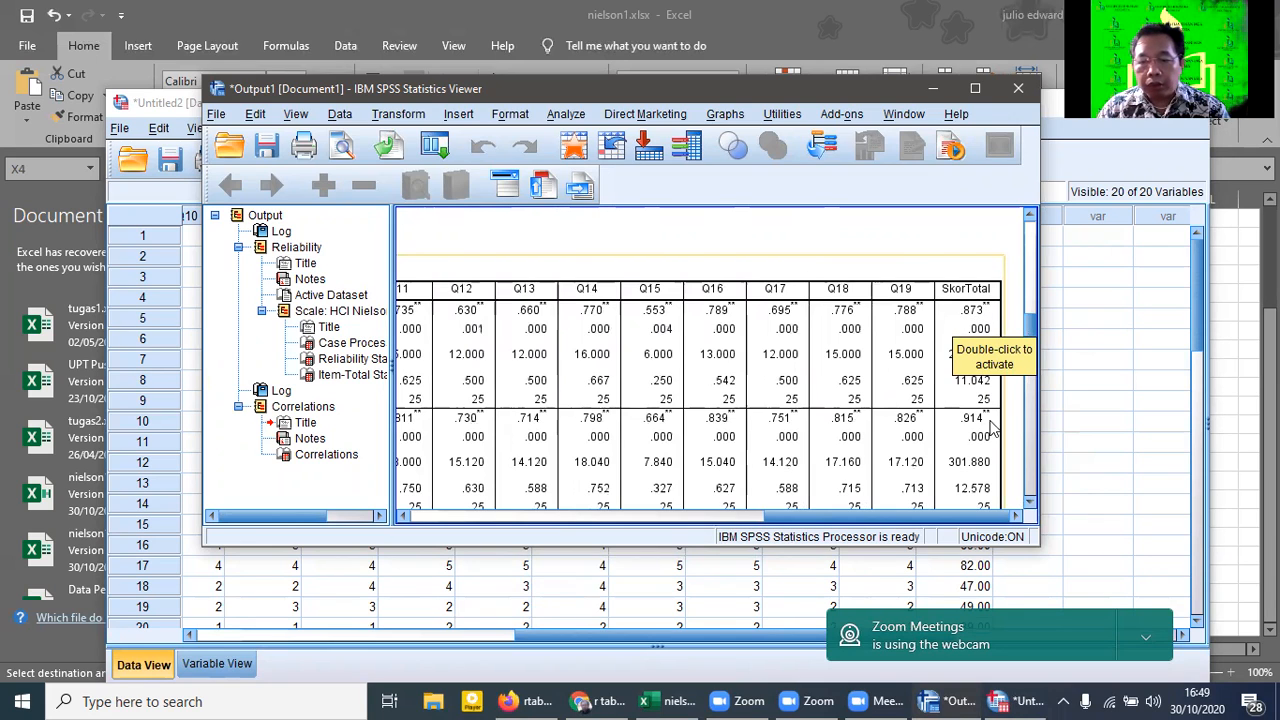
pyautogui.scroll(-2, 955, 485)
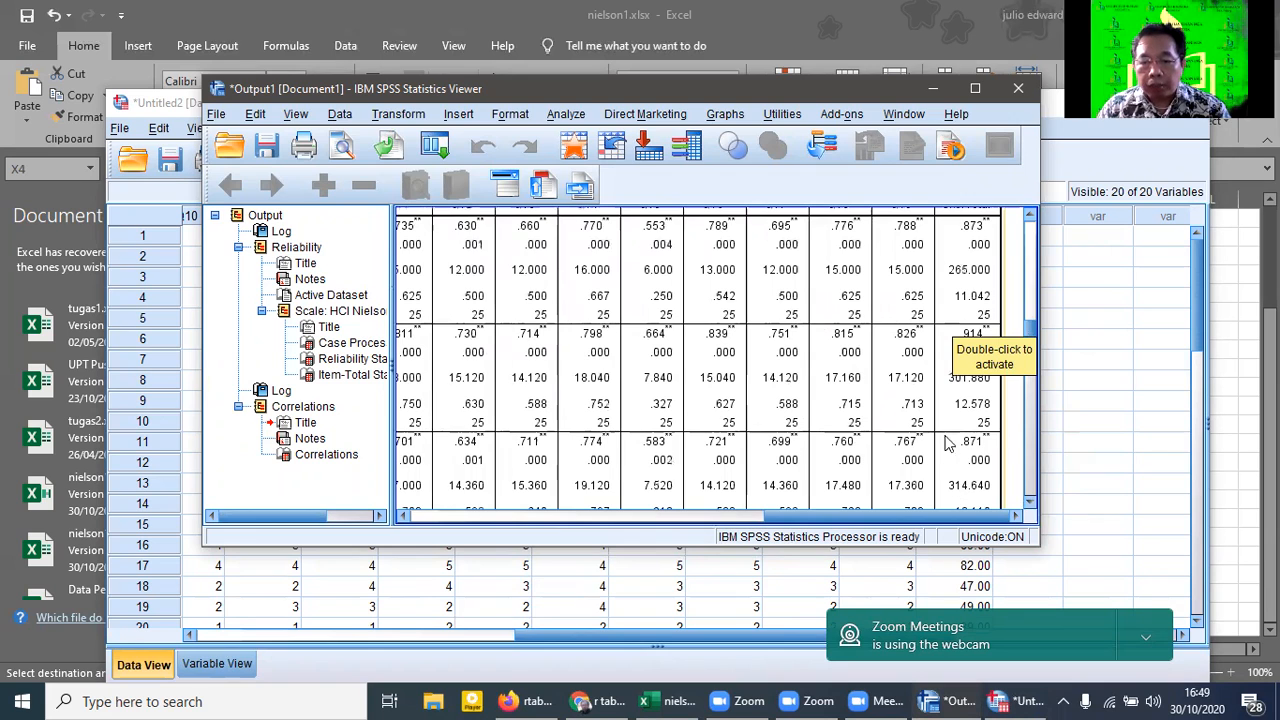
pyautogui.scroll(-2, 975, 465)
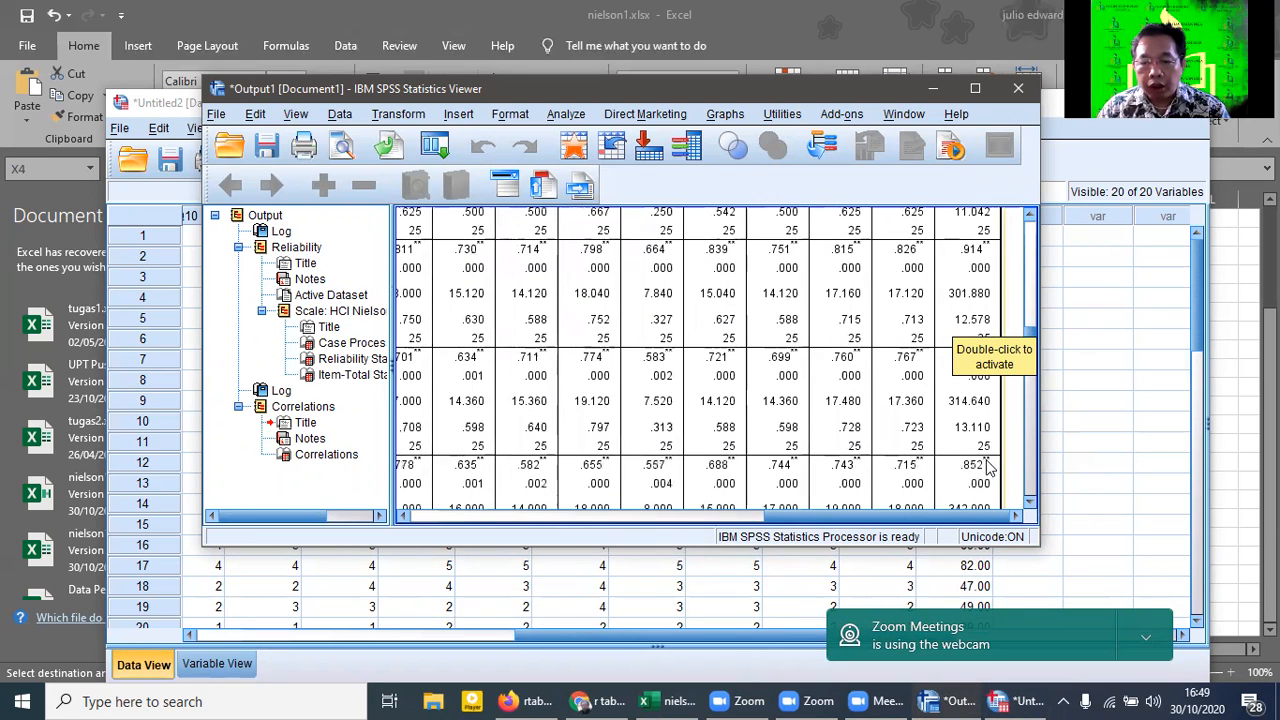
pyautogui.scroll(-2, 978, 462)
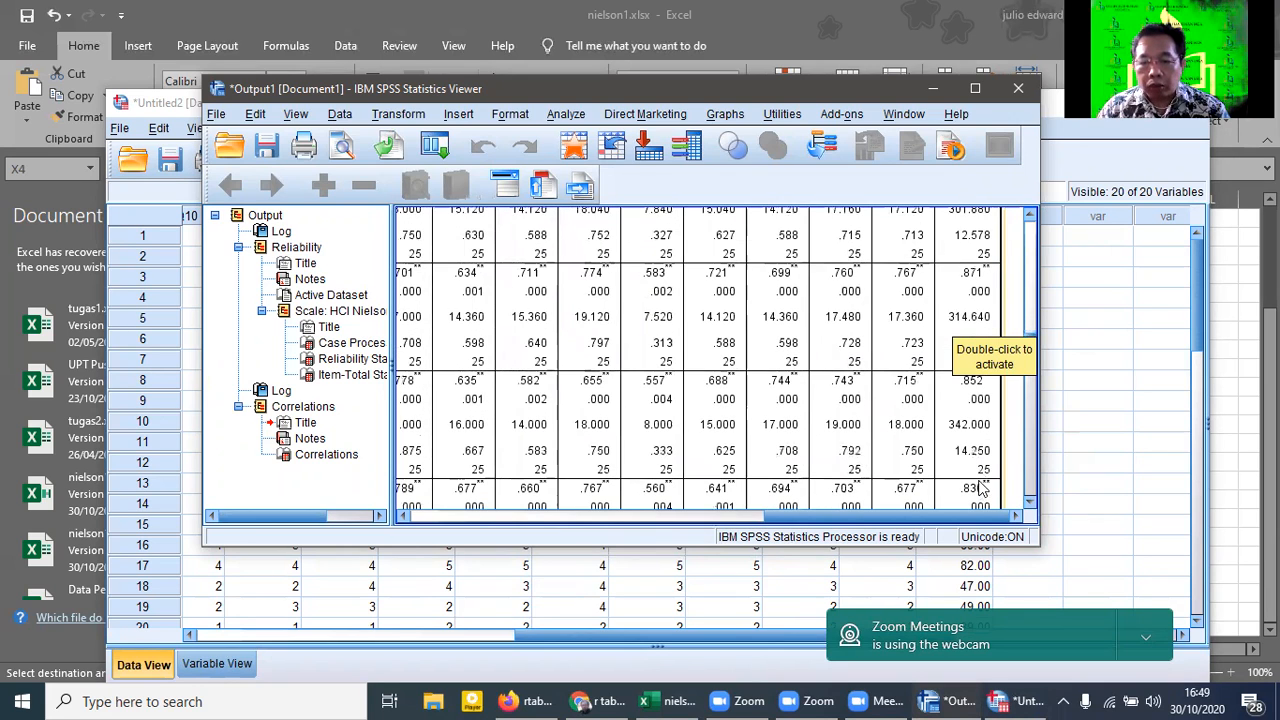
pyautogui.scroll(-4, 980, 488)
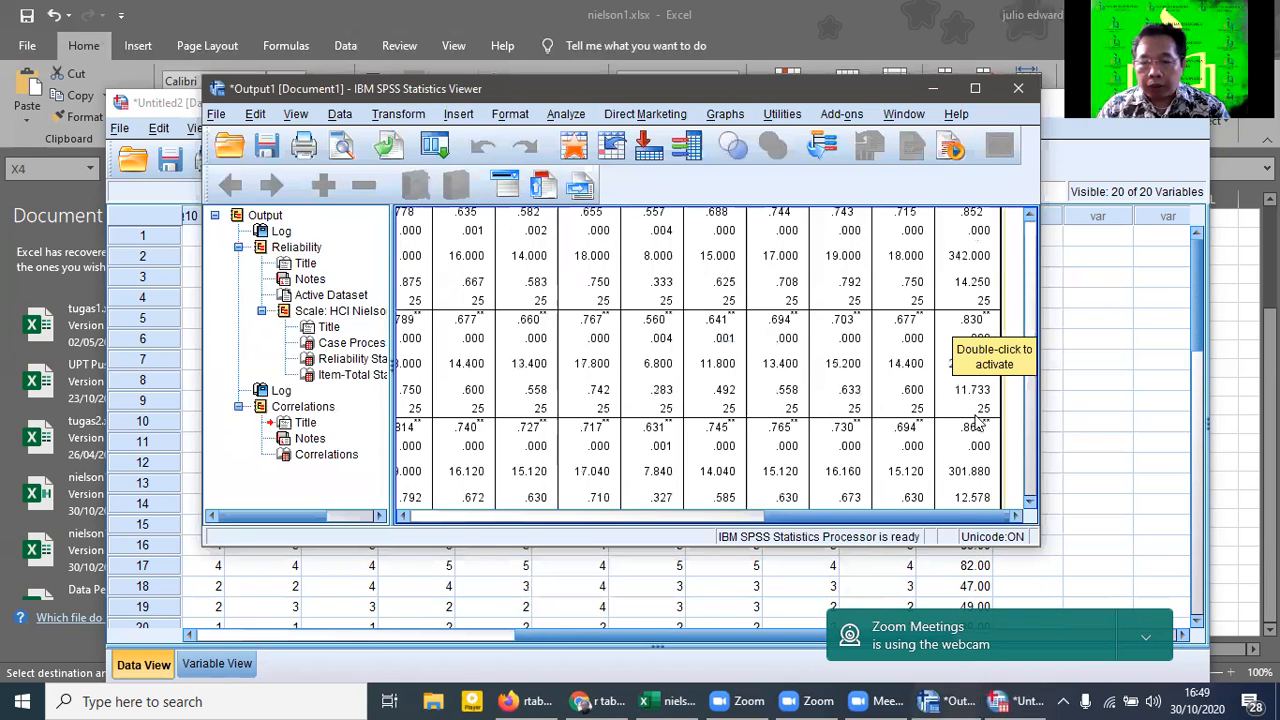
pyautogui.scroll(-2, 972, 486)
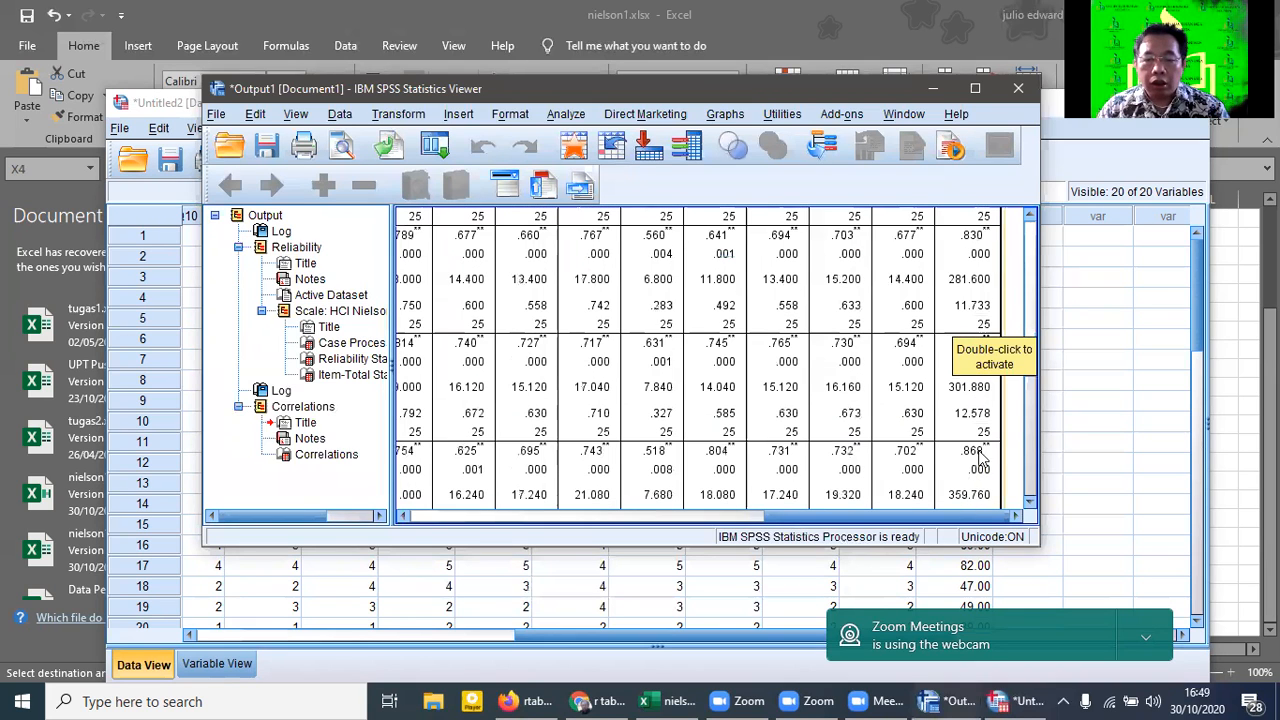
pyautogui.scroll(-2, 985, 484)
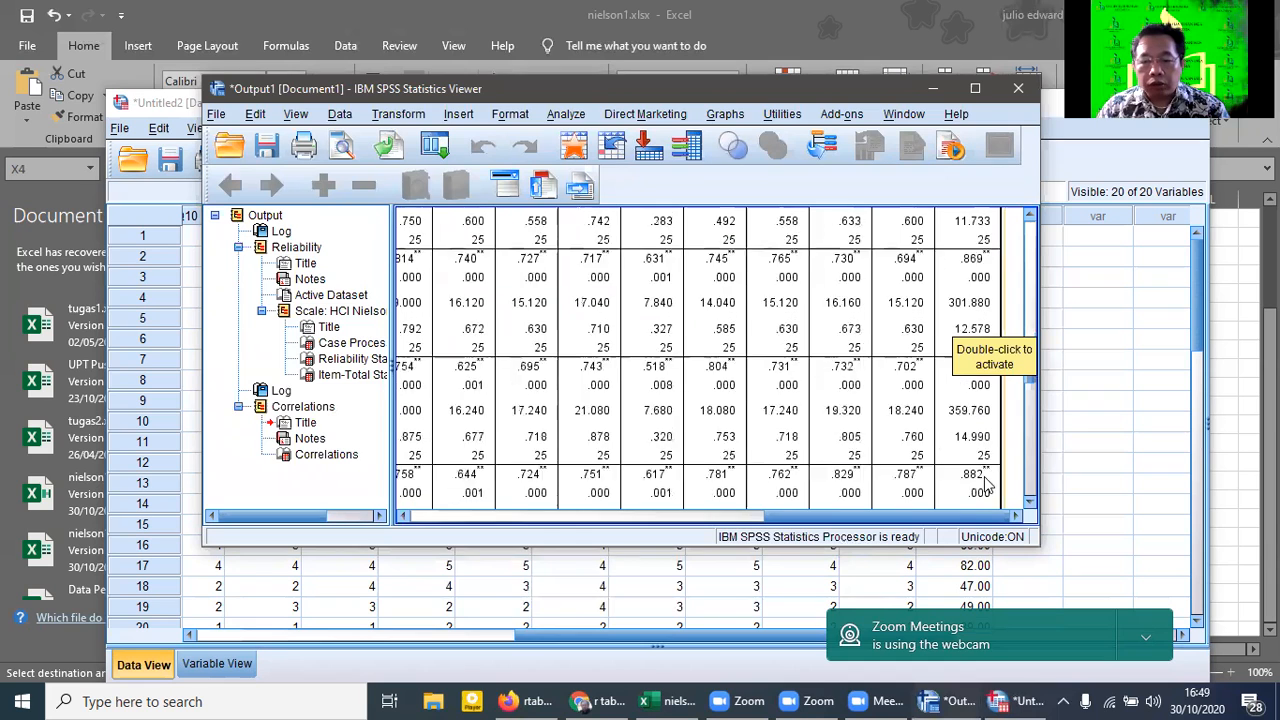
pyautogui.scroll(-2, 985, 484)
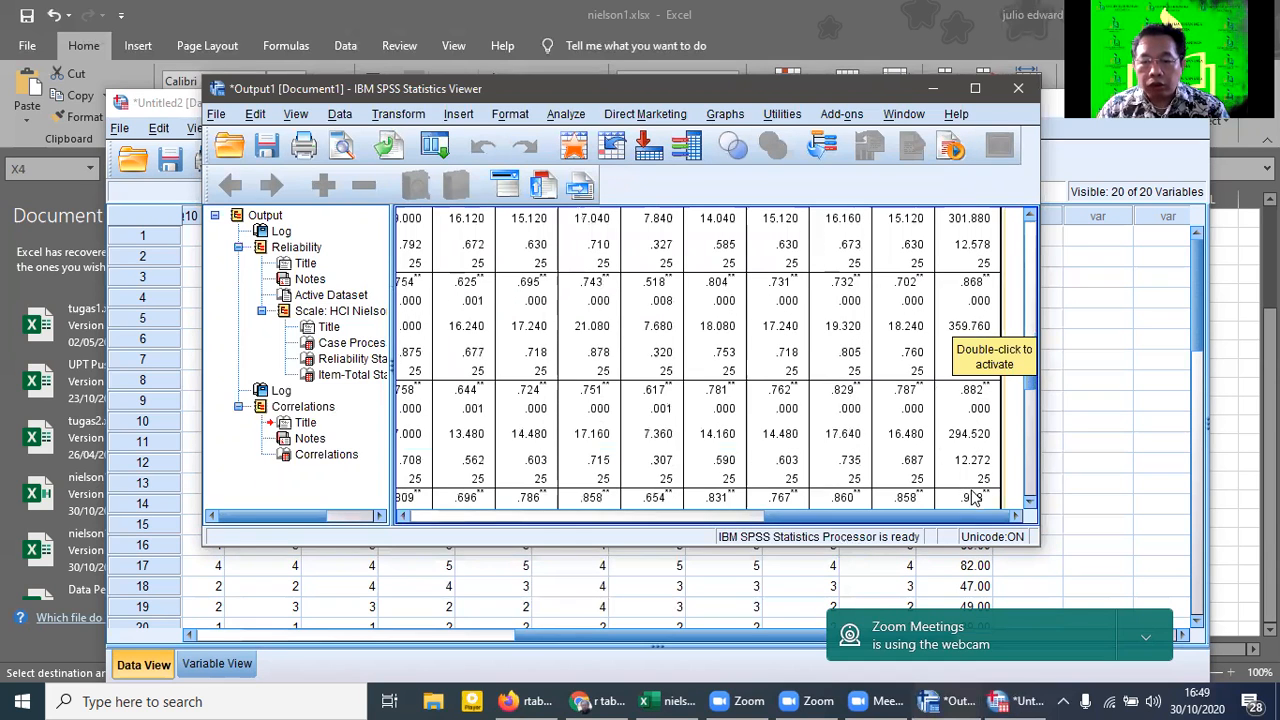
pyautogui.scroll(-2, 975, 495)
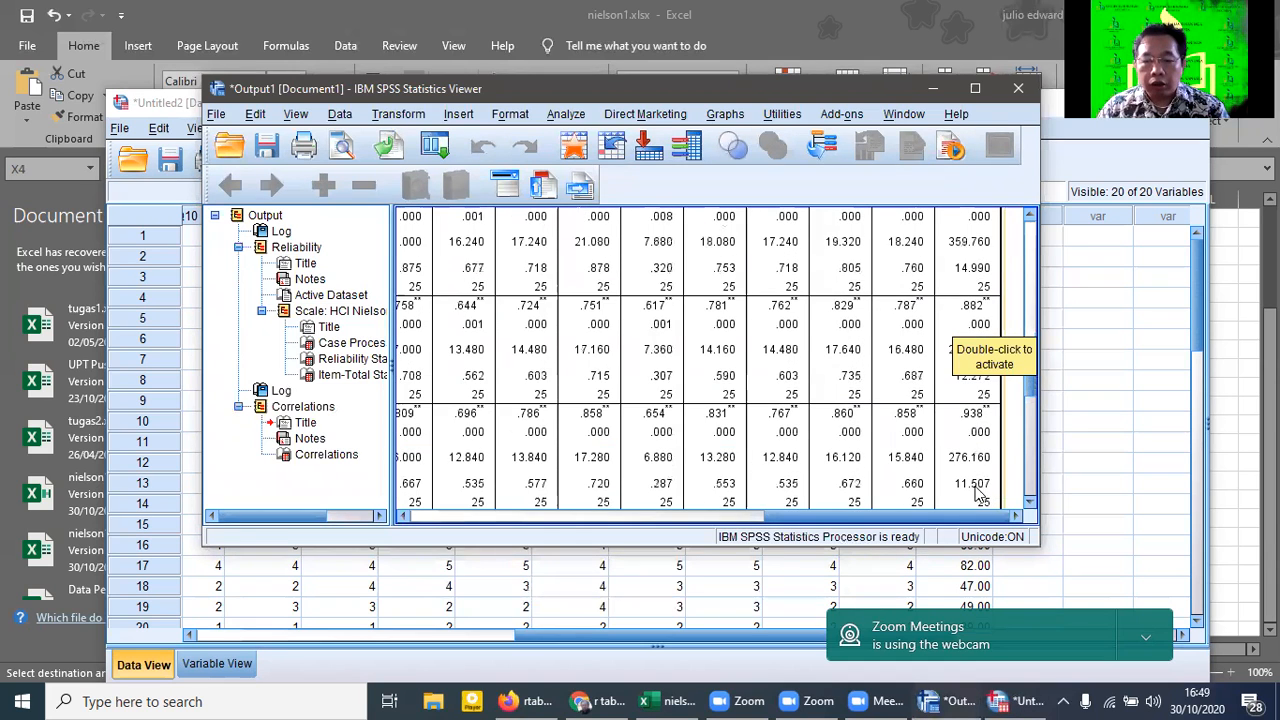
pyautogui.scroll(-2, 980, 492)
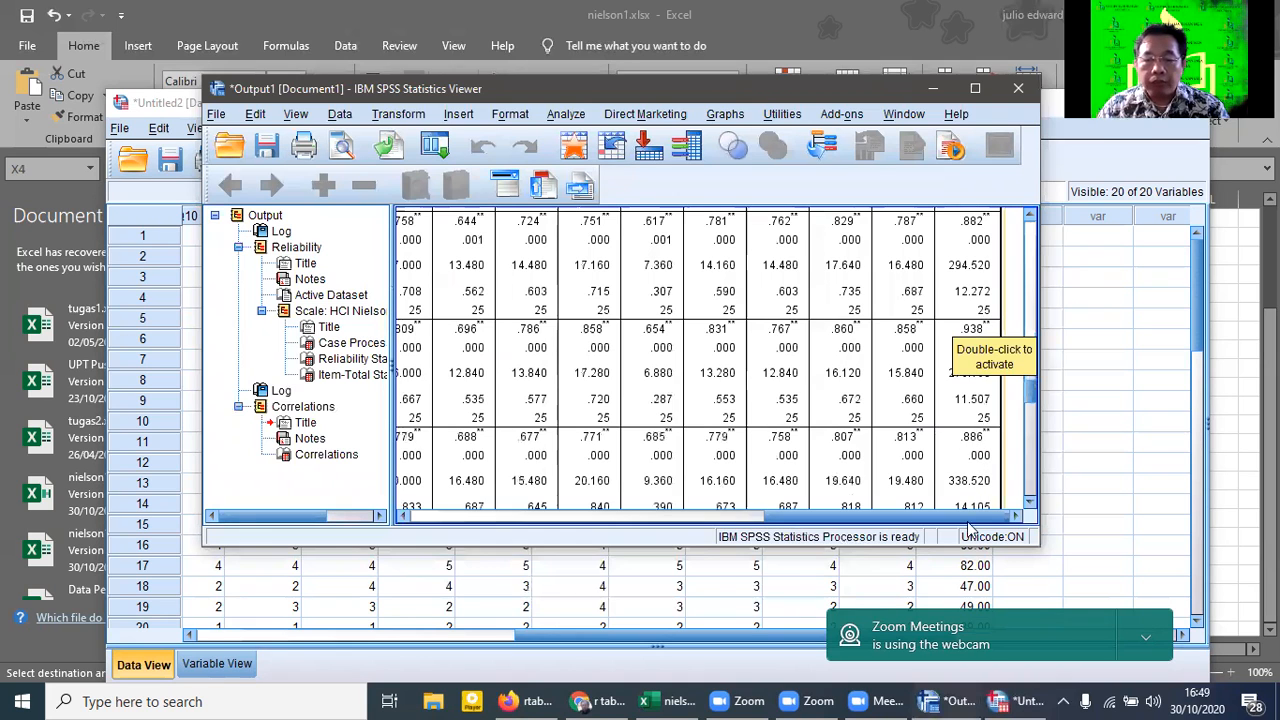
pyautogui.scroll(-6, 967, 532)
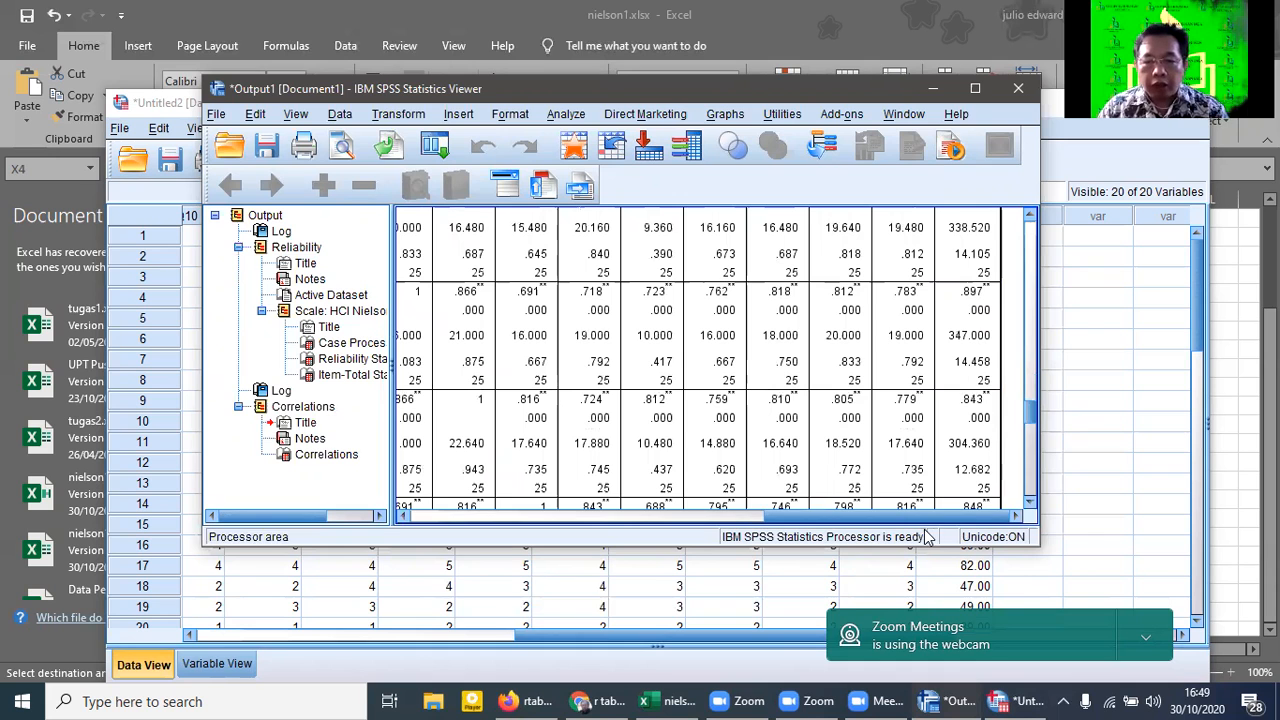
# Step: Examine the last rows of the Correlations table, covering Q18, Q19 and SkorTotal
pyautogui.moveTo(1031, 415); pyautogui.dragTo(1035, 490)
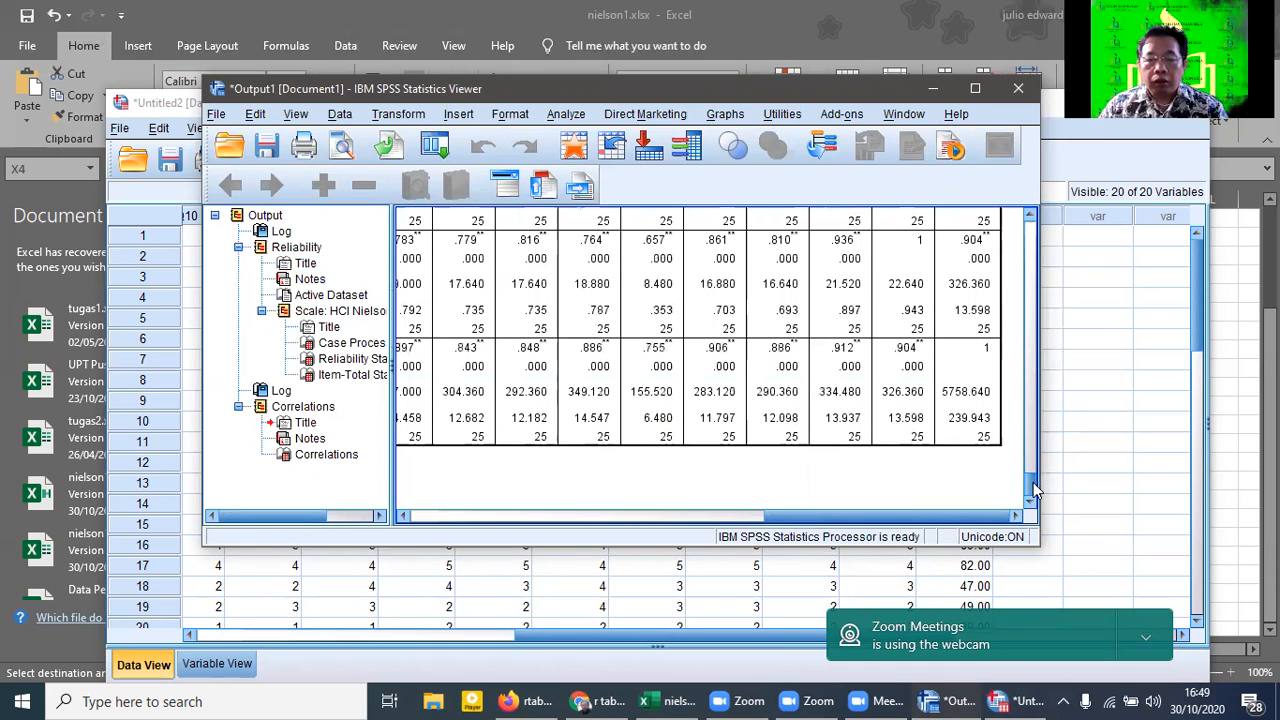
pyautogui.scroll(3, 1033, 478)
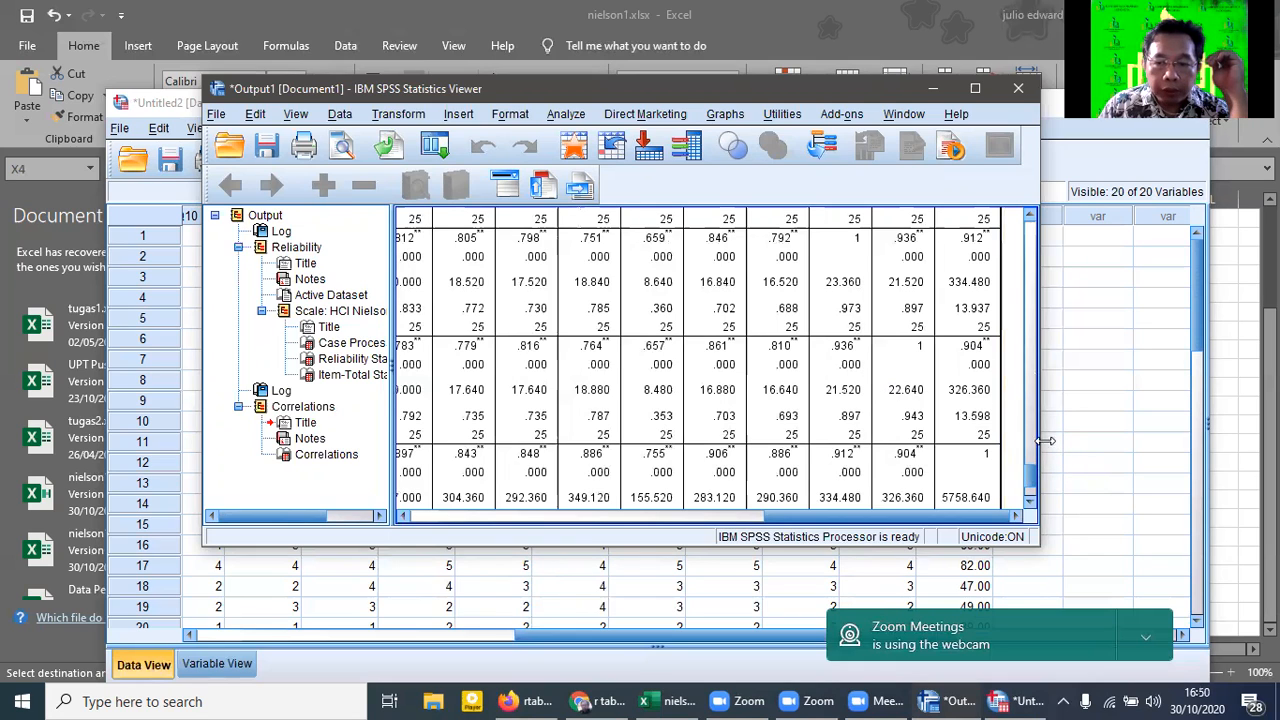
pyautogui.click(1032, 412)
pyautogui.click(1032, 415)
pyautogui.moveTo(1032, 440); pyautogui.dragTo(1032, 497)
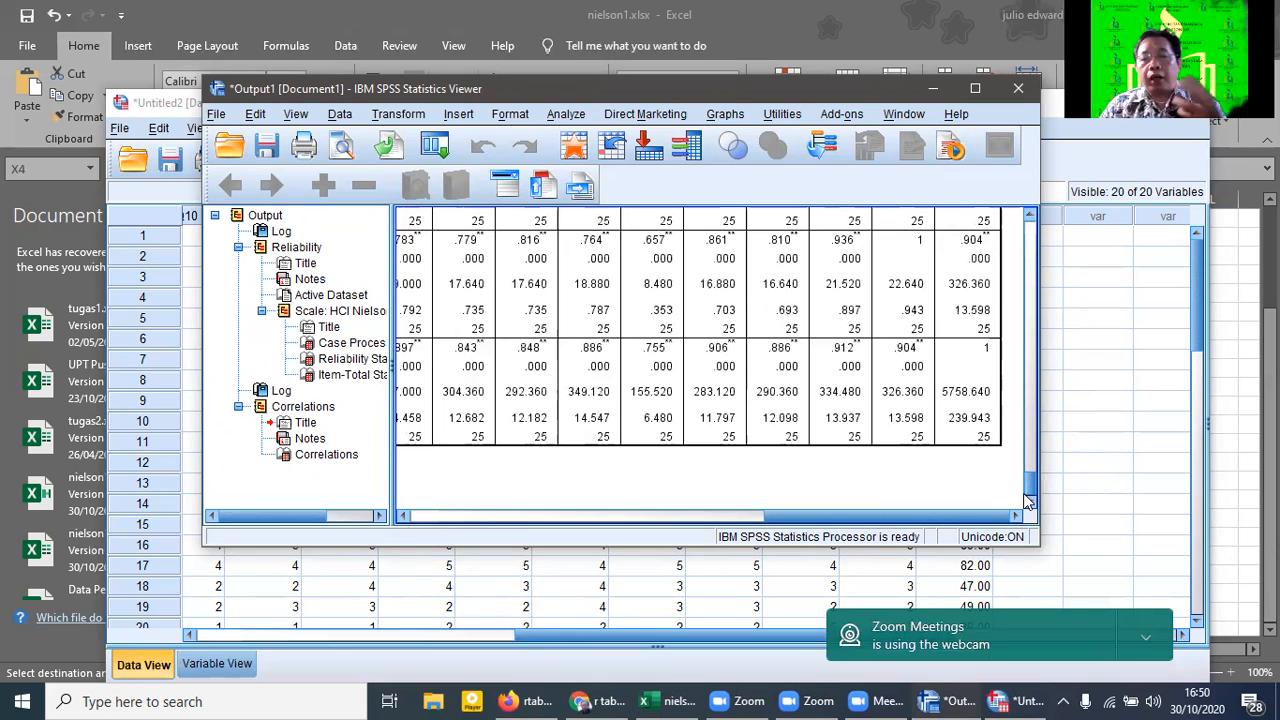
pyautogui.click(983, 410)
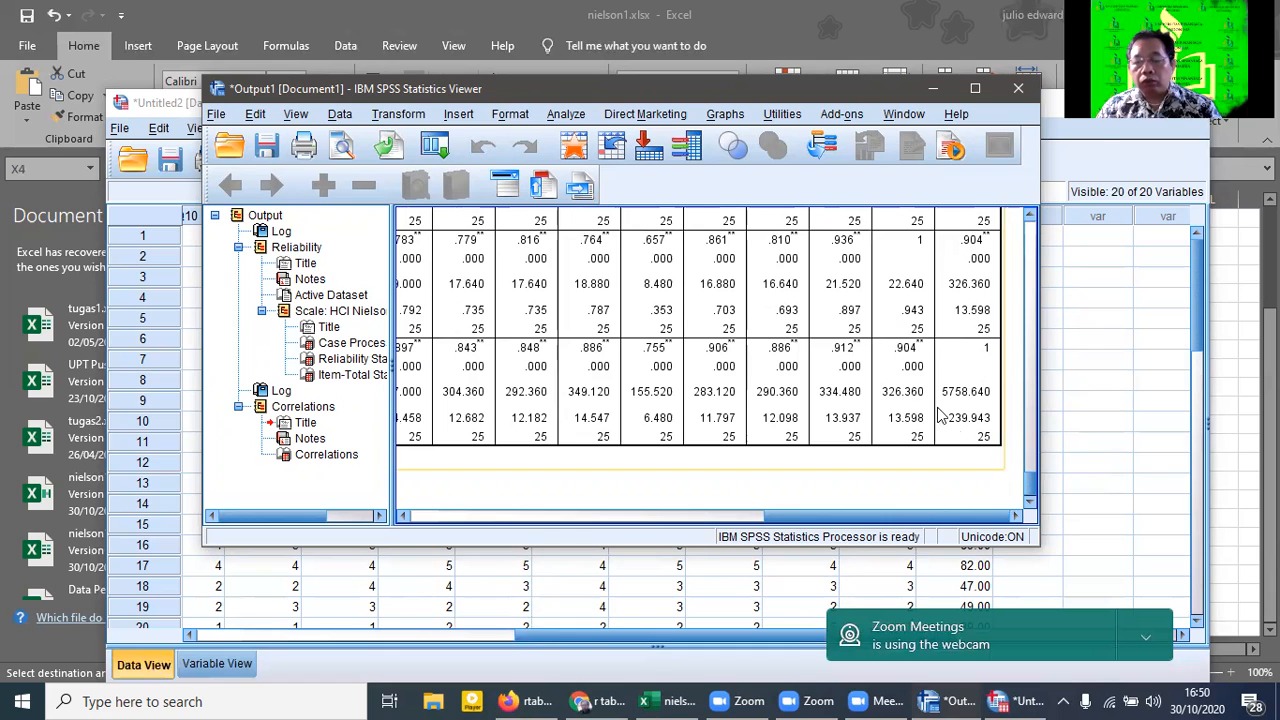
# Step: Switch to the SPSS Data Editor and review the questionnaire responses of cases 1 to 25 across the Q columns
pyautogui.click(1107, 405)
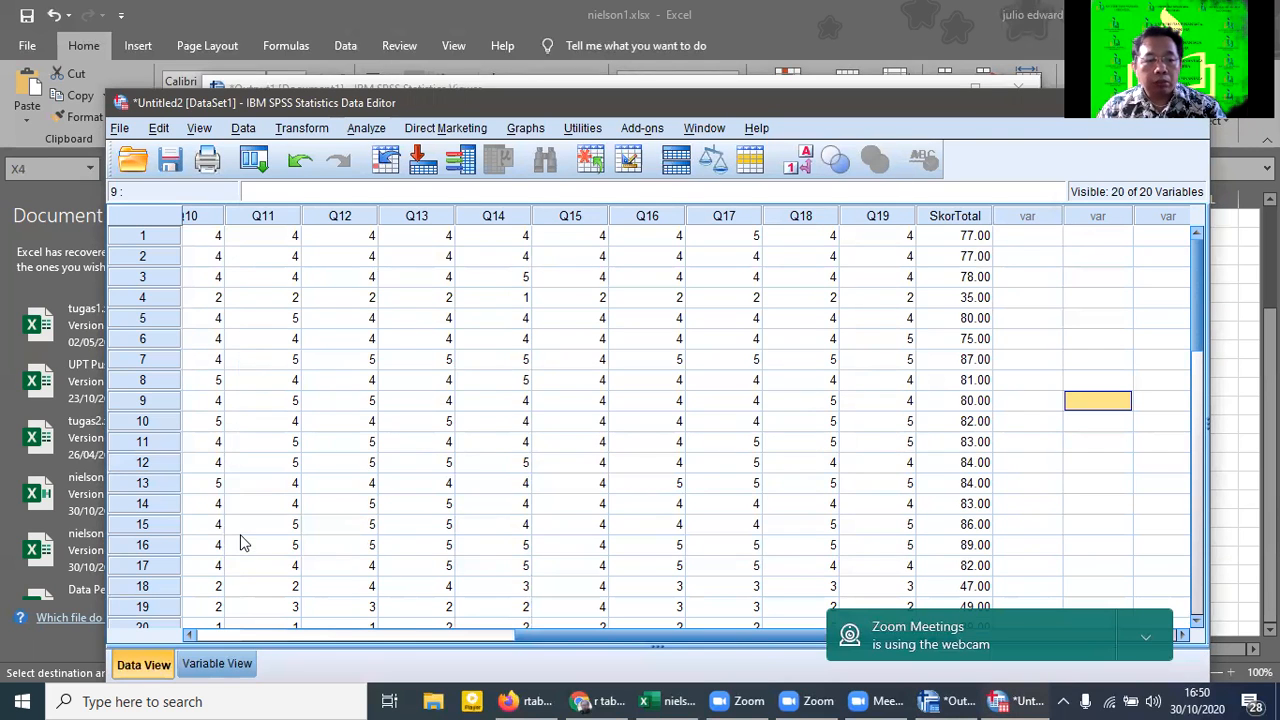
pyautogui.scroll(-4, 243, 540)
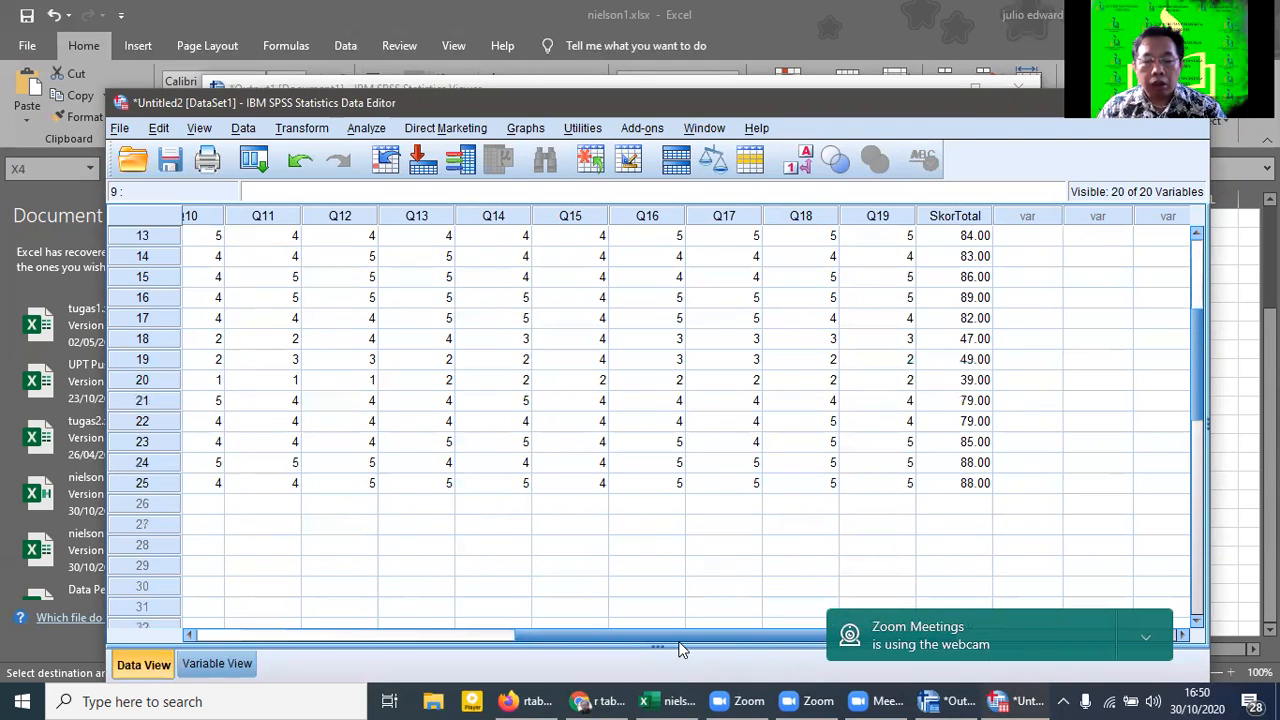
pyautogui.moveTo(677, 634); pyautogui.dragTo(352, 634)
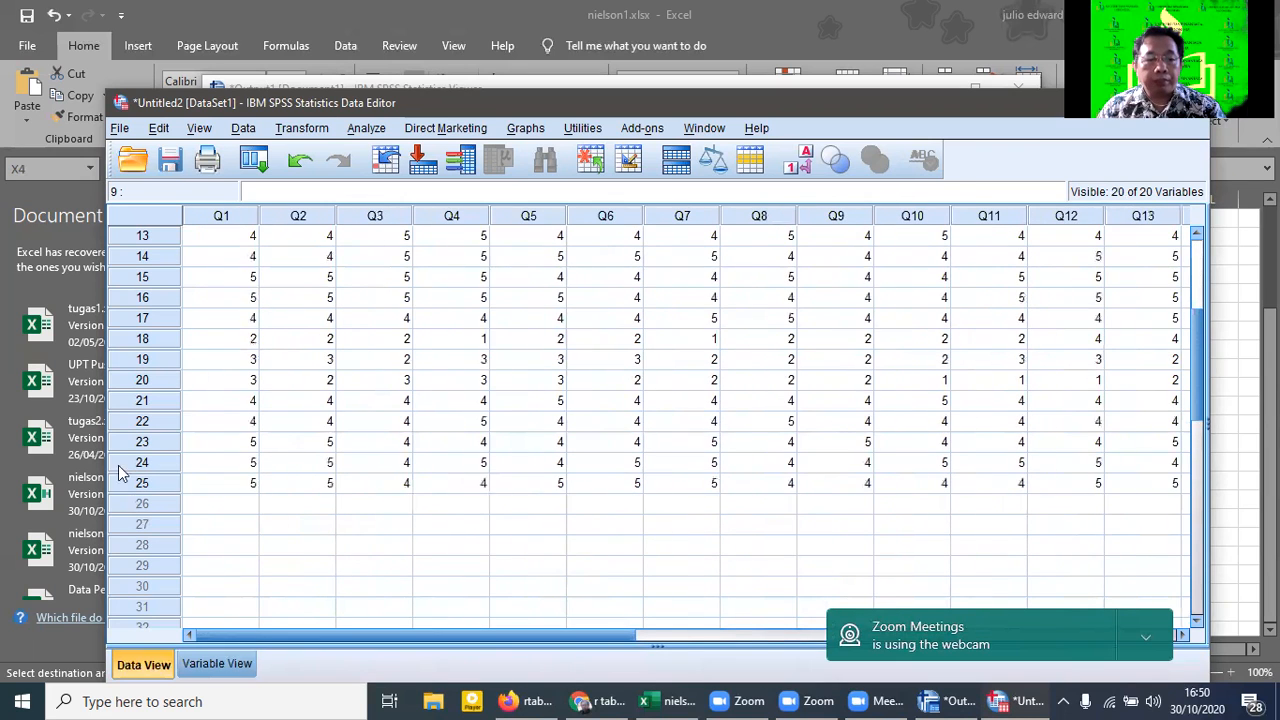
pyautogui.scroll(4, 257, 489)
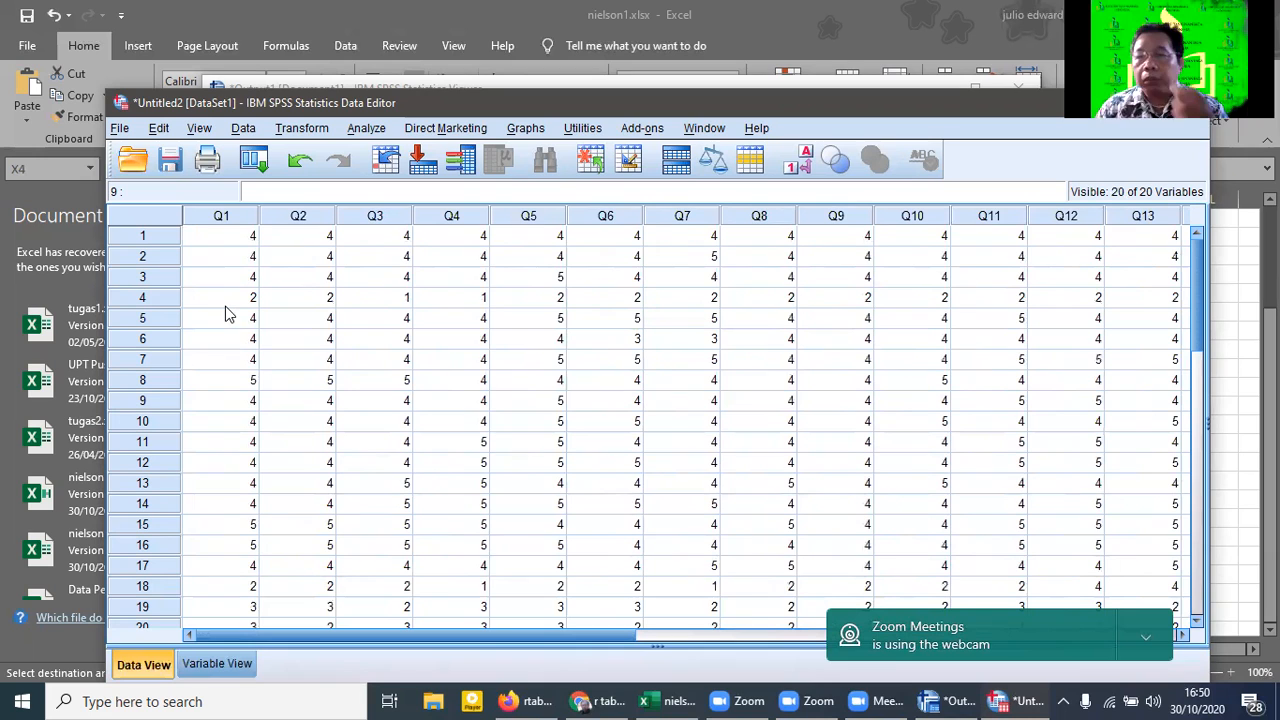
pyautogui.scroll(-1, 161, 523)
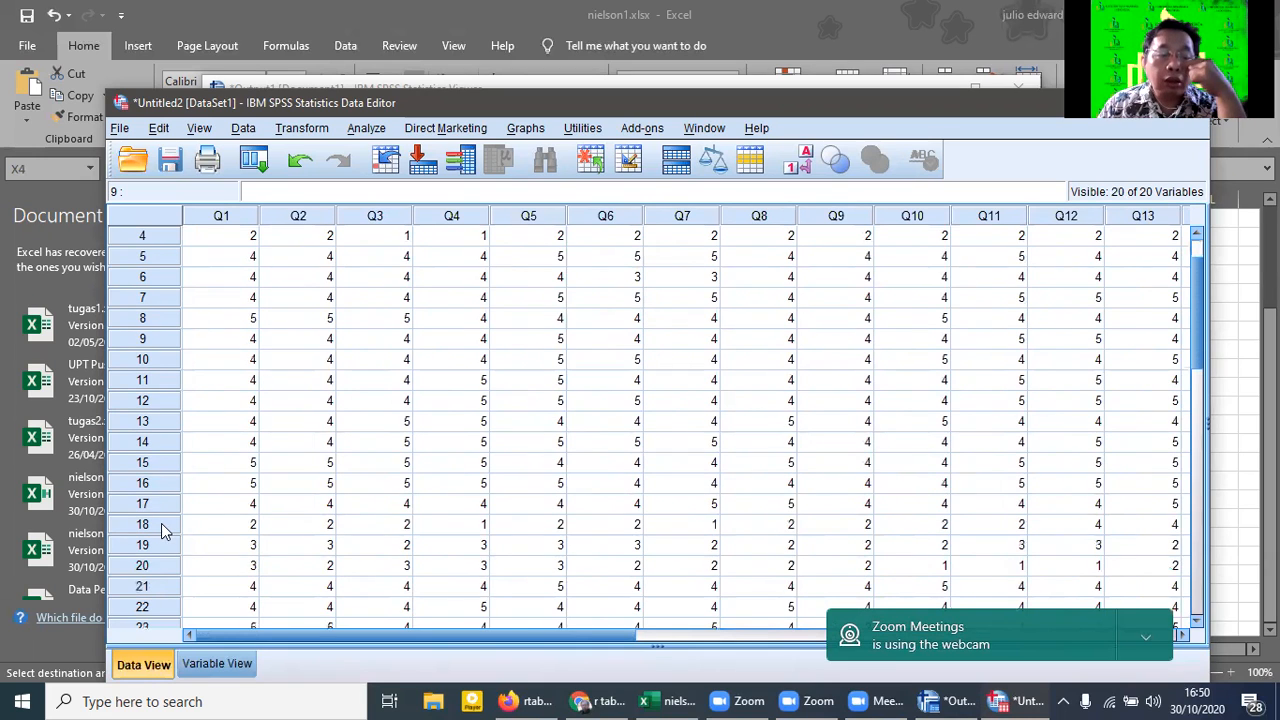
pyautogui.scroll(-2, 161, 530)
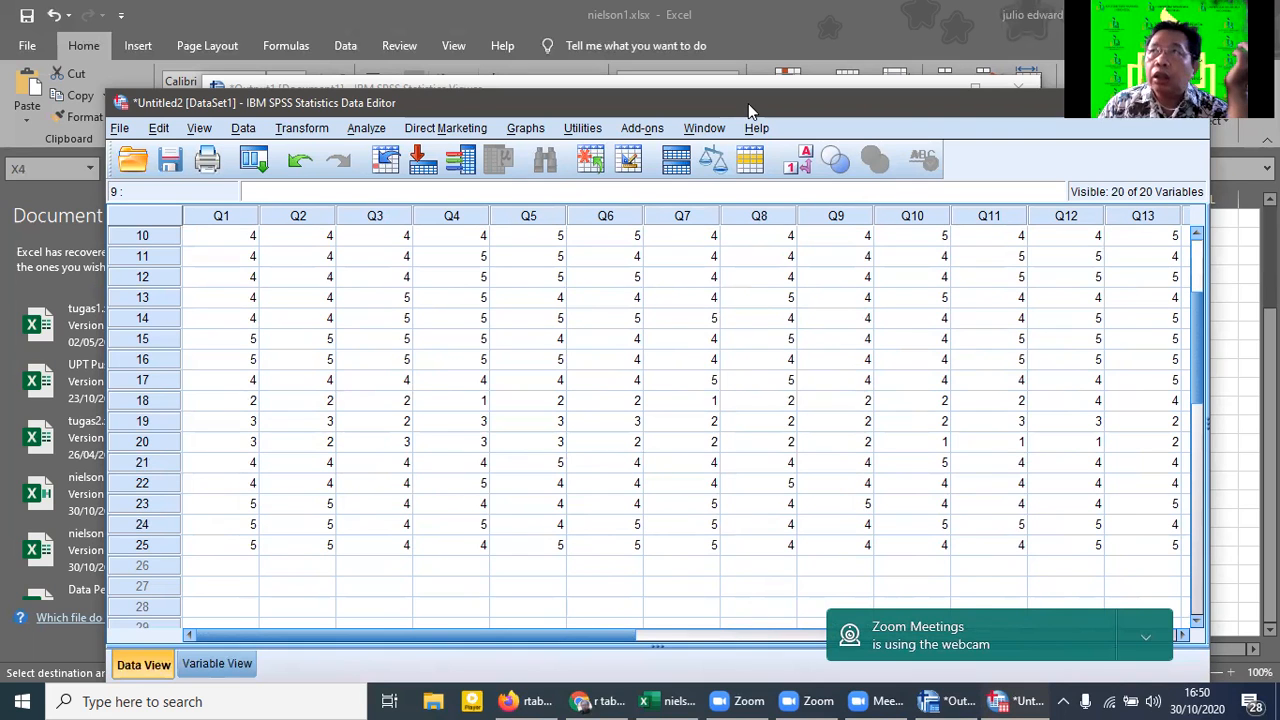
# Step: Switch to the Zoom video window and maximize it
pyautogui.click(1096, 103)
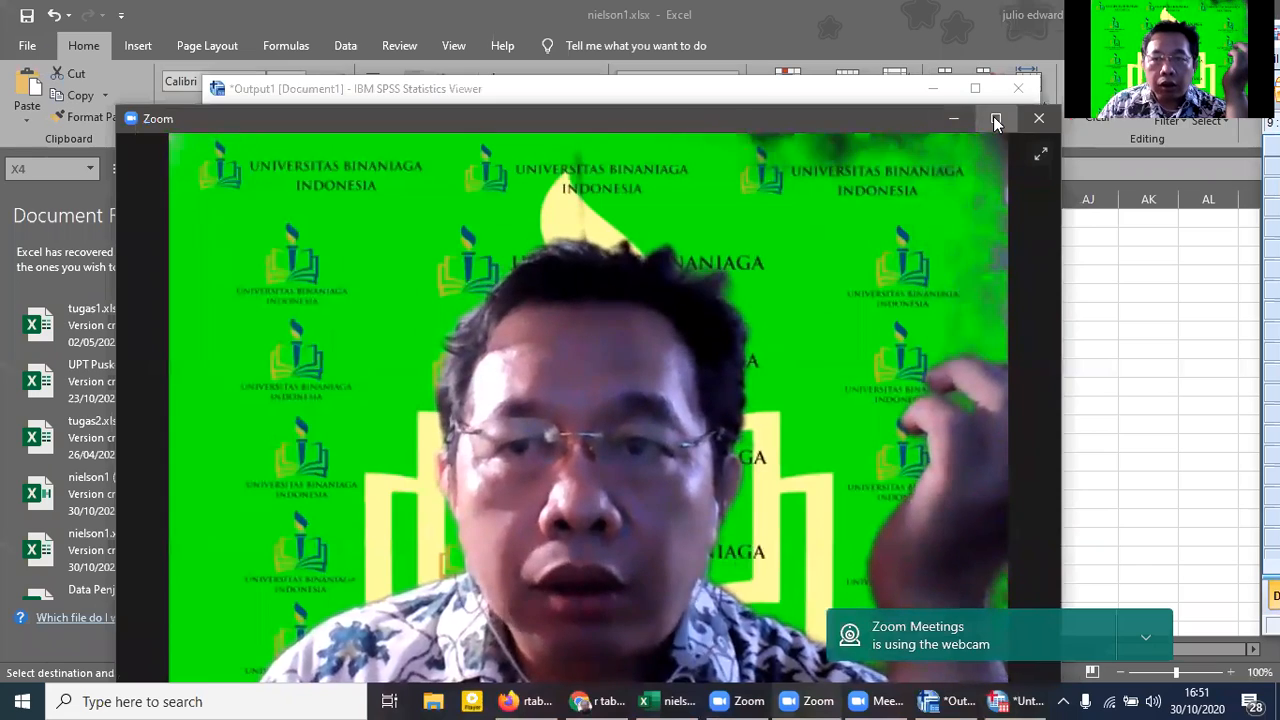
pyautogui.click(996, 119)
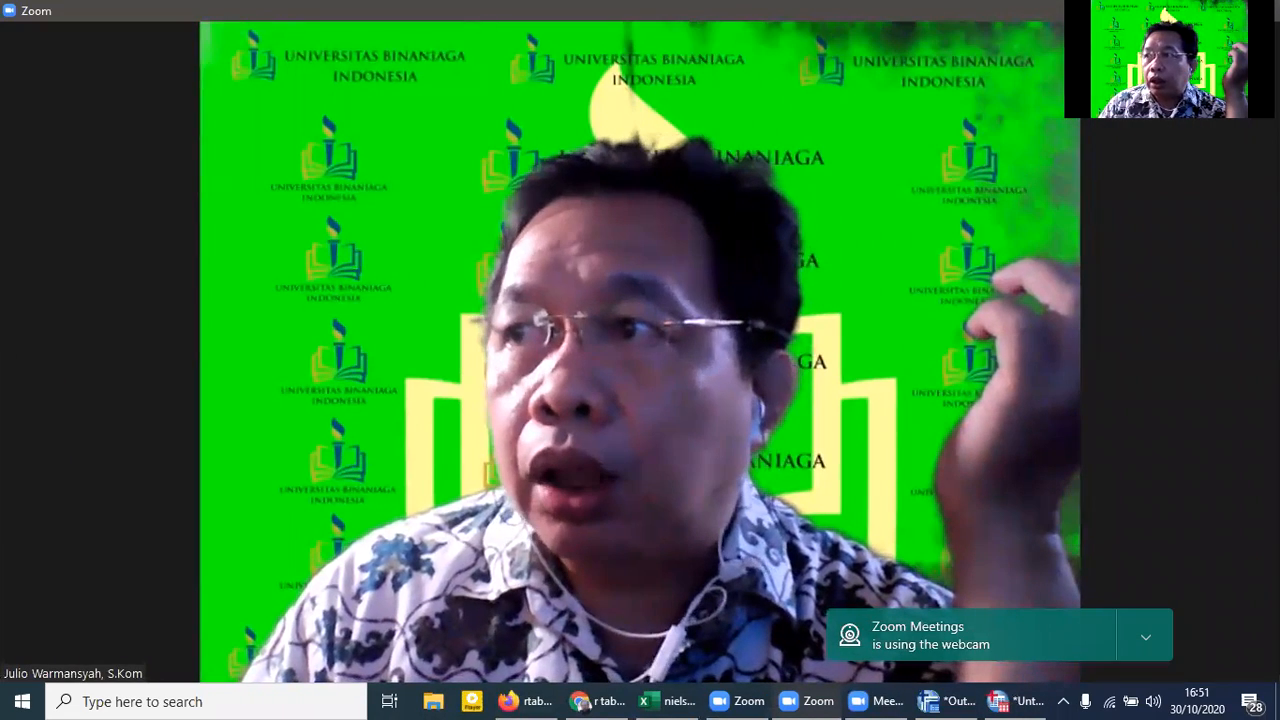